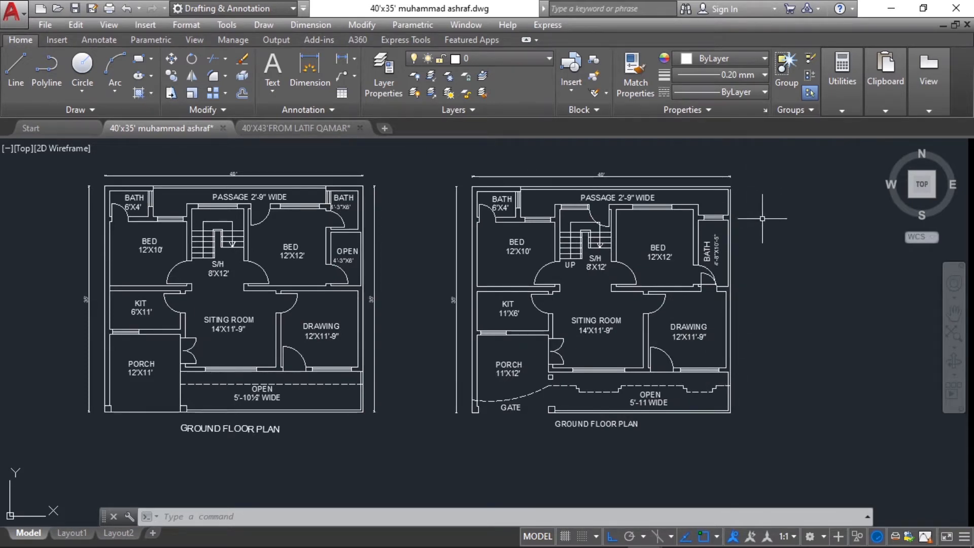
# Examine the revised ground floor plan, including its overall dimensions, rooms, passage, porch and front open area
pyautogui.scroll(2, 756, 315)
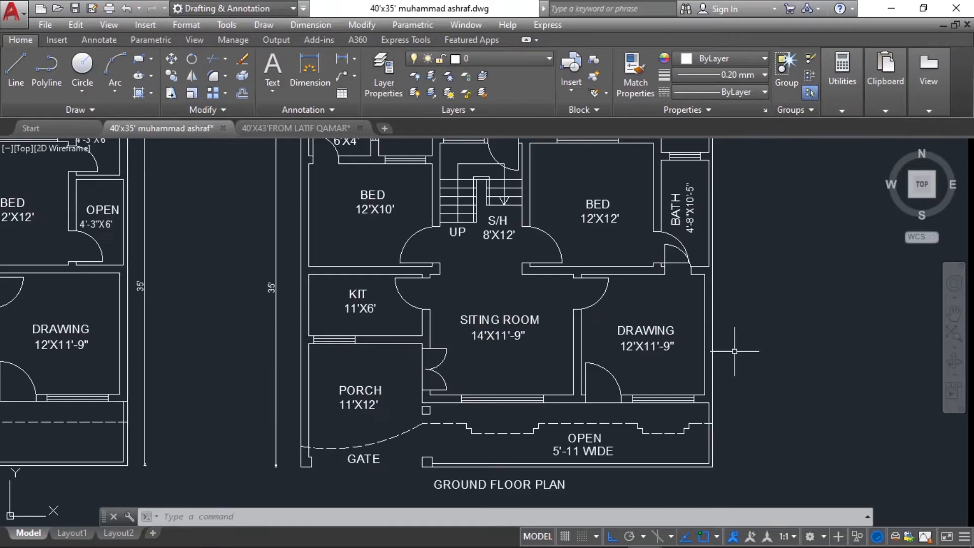
pyautogui.scroll(-2, 592, 293)
pyautogui.scroll(2, 626, 413)
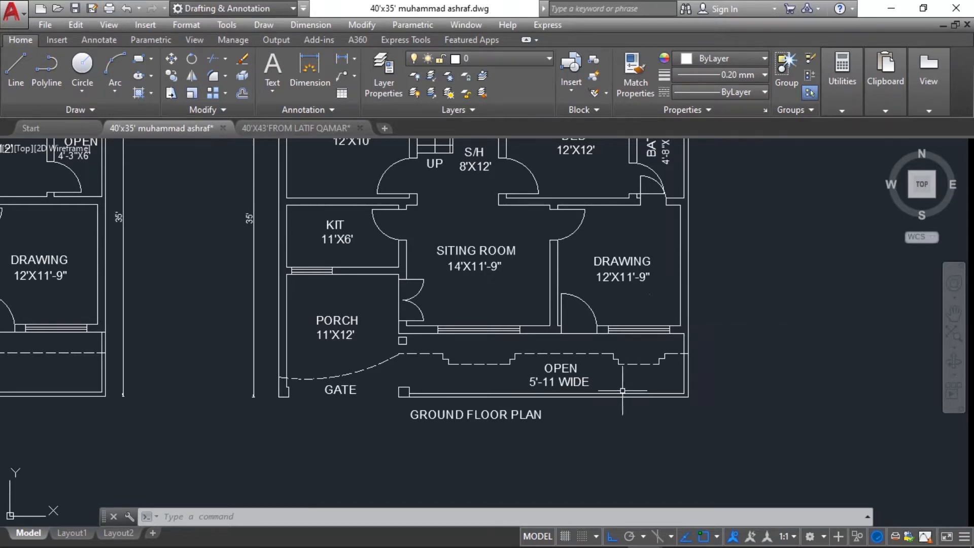
pyautogui.scroll(-2, 622, 390)
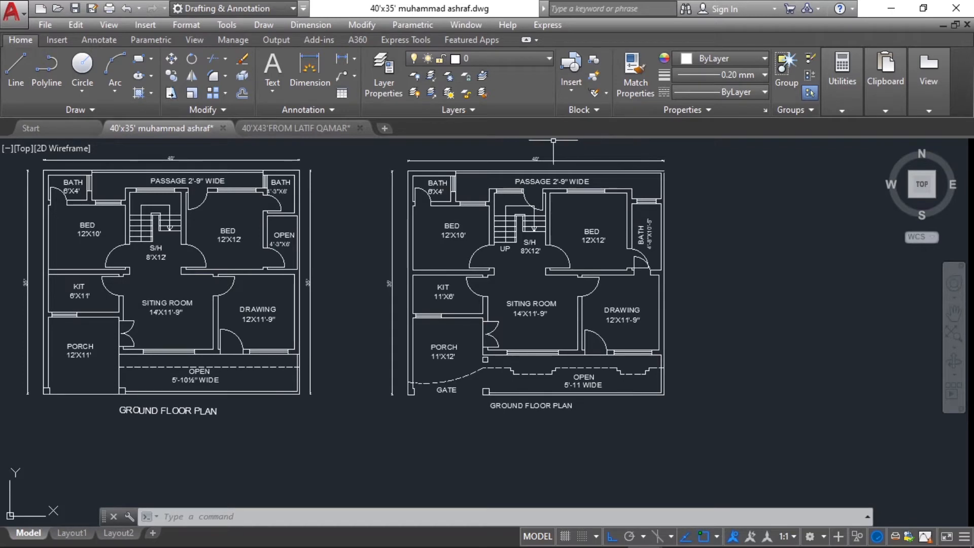
pyautogui.scroll(3, 553, 140)
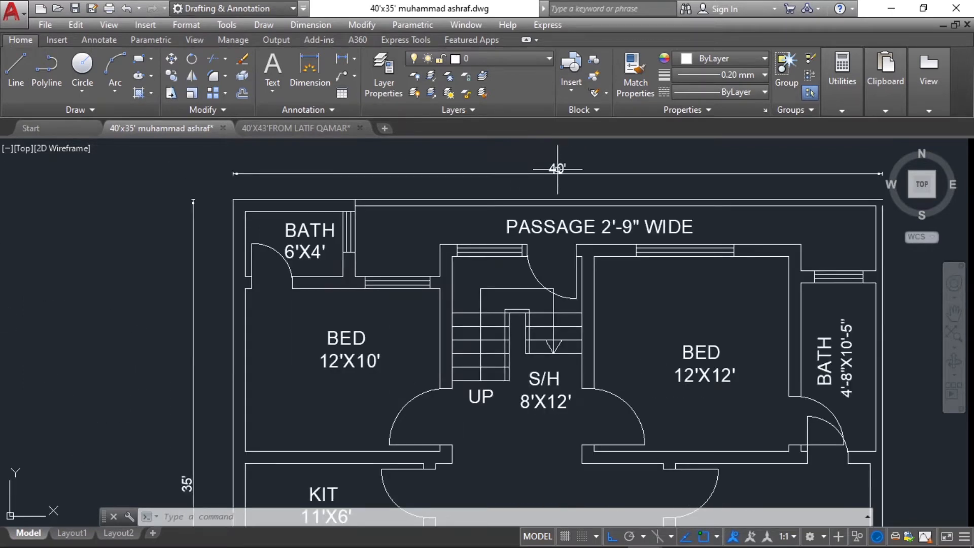
pyautogui.scroll(-2, 560, 170)
pyautogui.scroll(2, 558, 177)
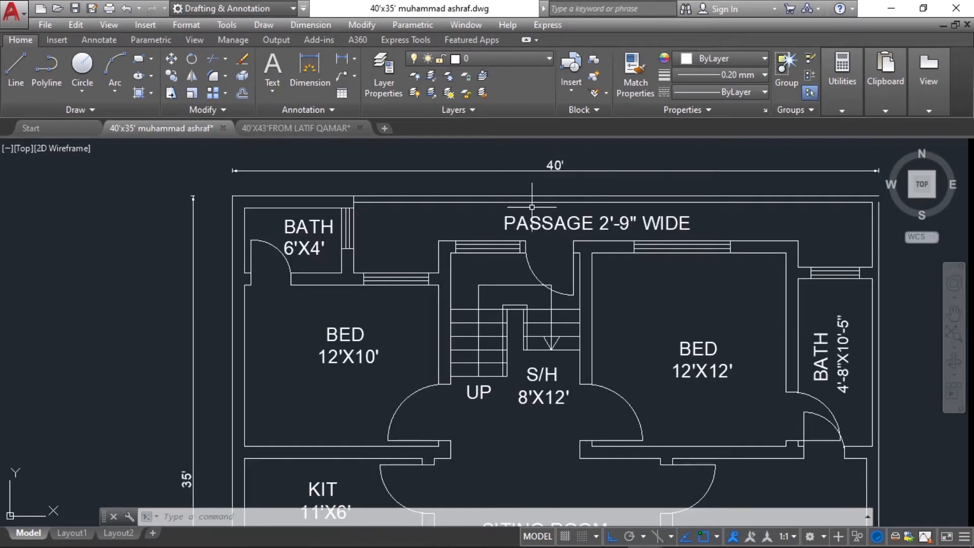
pyautogui.scroll(-2, 359, 326)
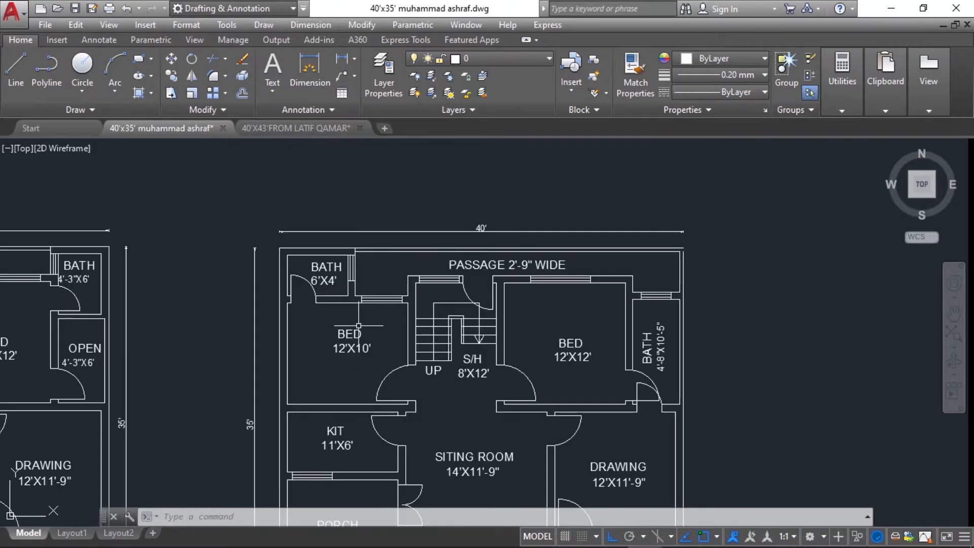
pyautogui.scroll(-2, 403, 280)
pyautogui.scroll(4, 405, 503)
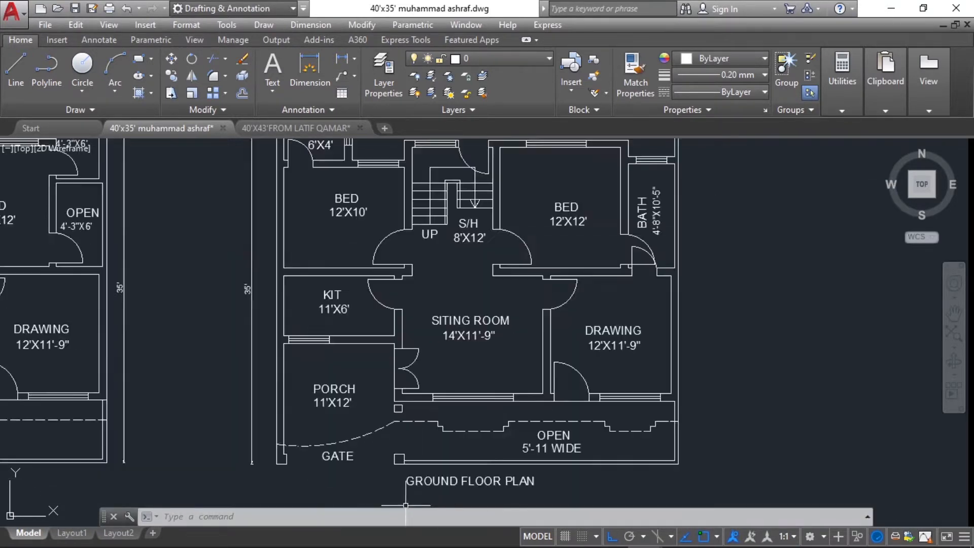
pyautogui.scroll(-2, 410, 486)
pyautogui.scroll(2, 303, 479)
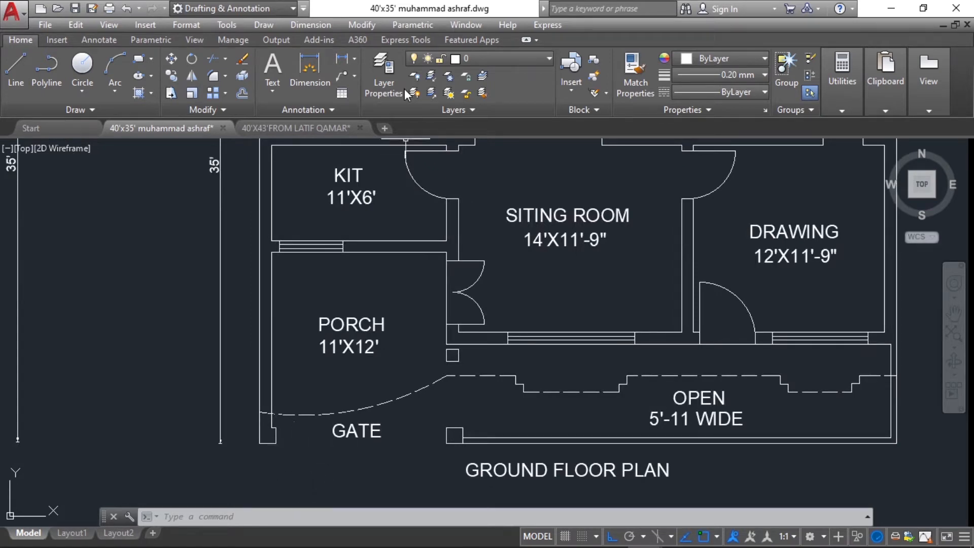
# Dimension the gate opening between the two gate pillars, placing the dimension line just below the GATE label
pyautogui.click(321, 59)
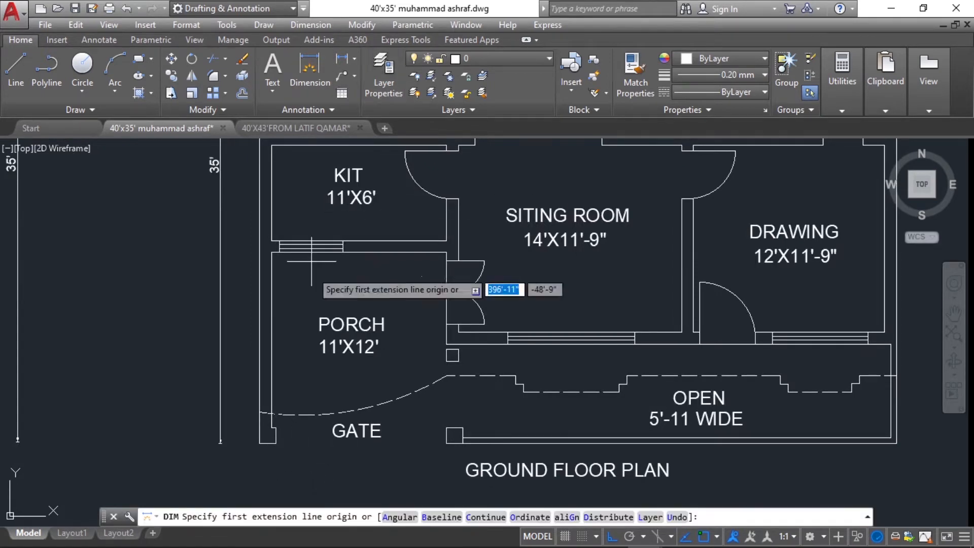
pyautogui.click(275, 427)
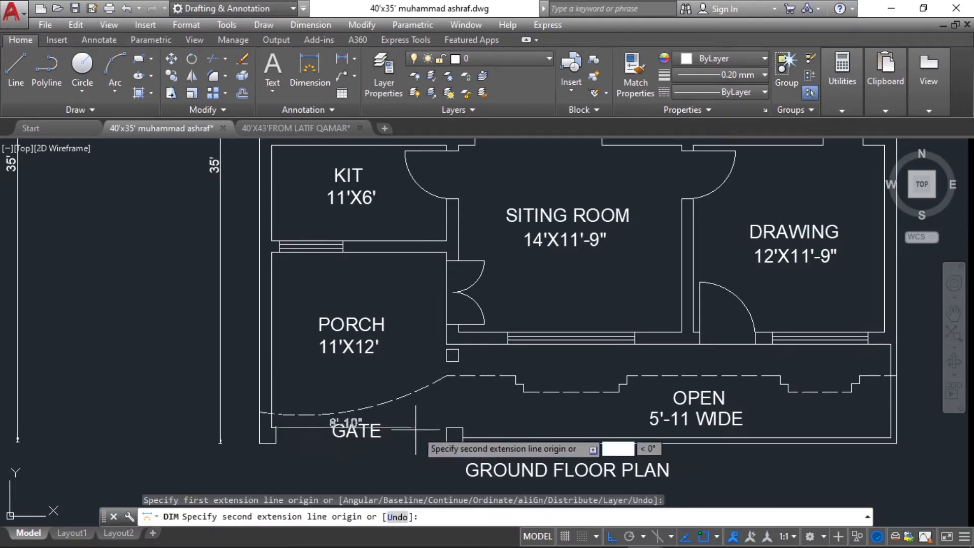
pyautogui.click(446, 428)
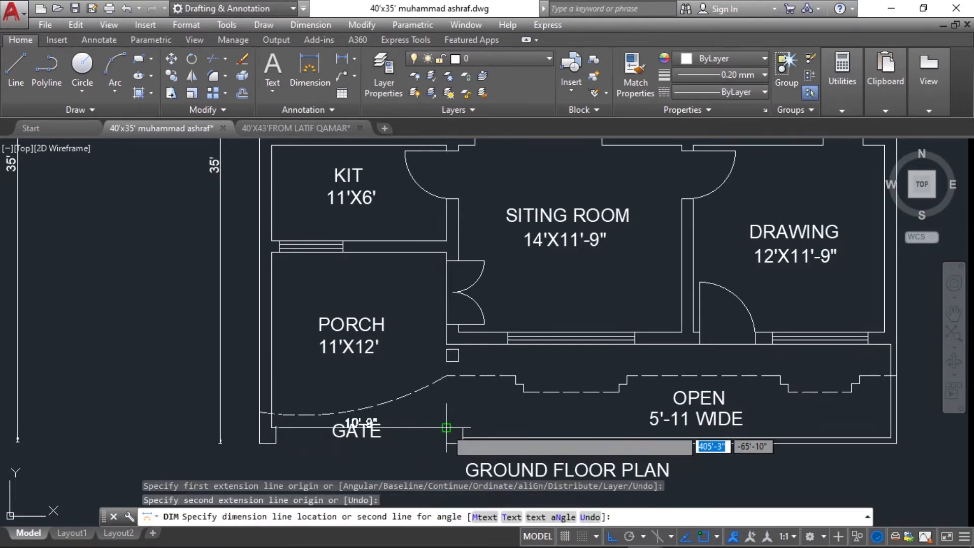
pyautogui.click(428, 461)
pyautogui.scroll(-2, 392, 412)
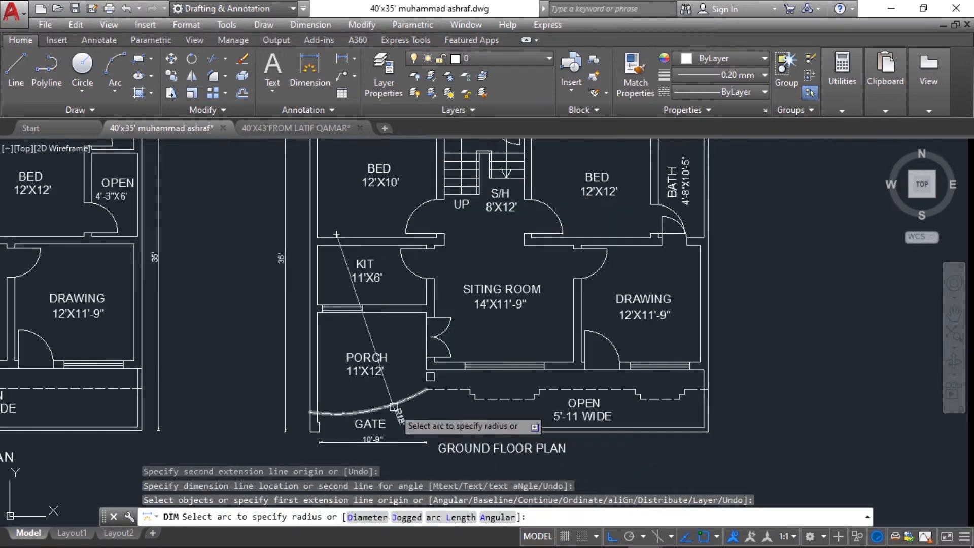
pyautogui.press('Escape')
pyautogui.press('Escape')
pyautogui.press('Escape')
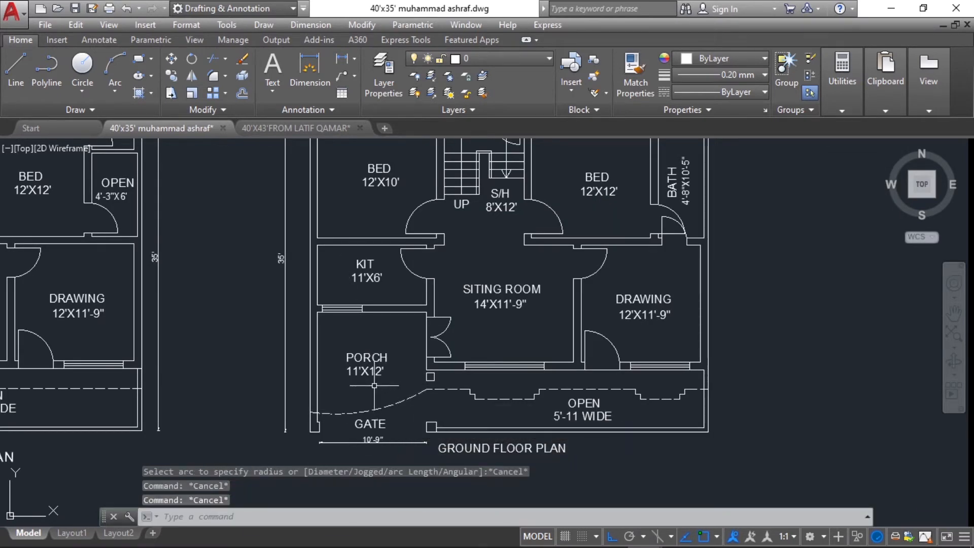
# Dimension the porch's depth along its outer side wall, from the kitchen wall to the inner corner of the gate pillar
pyautogui.moveTo(373, 340); pyautogui.dragTo(374, 329, button='middle')
pyautogui.scroll(4, 343, 399)
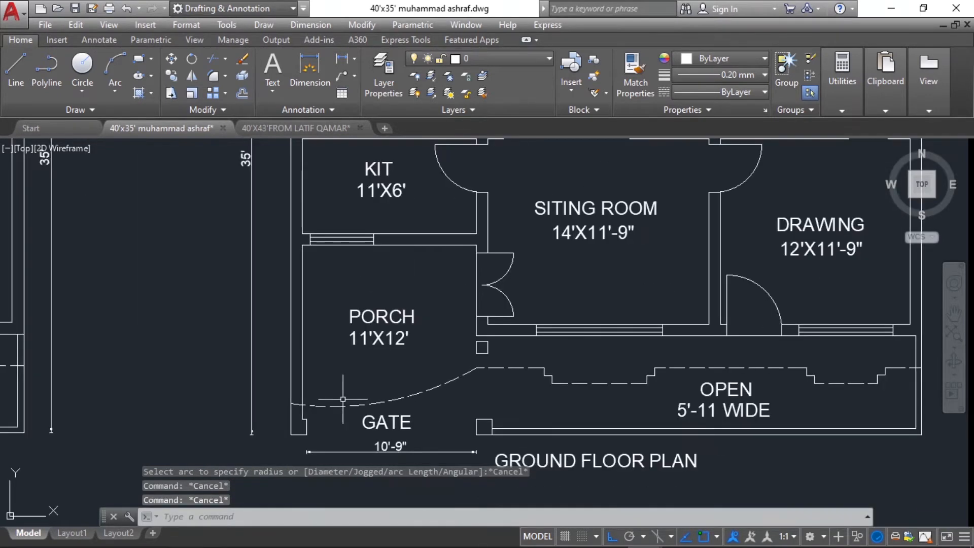
pyautogui.click(329, 87)
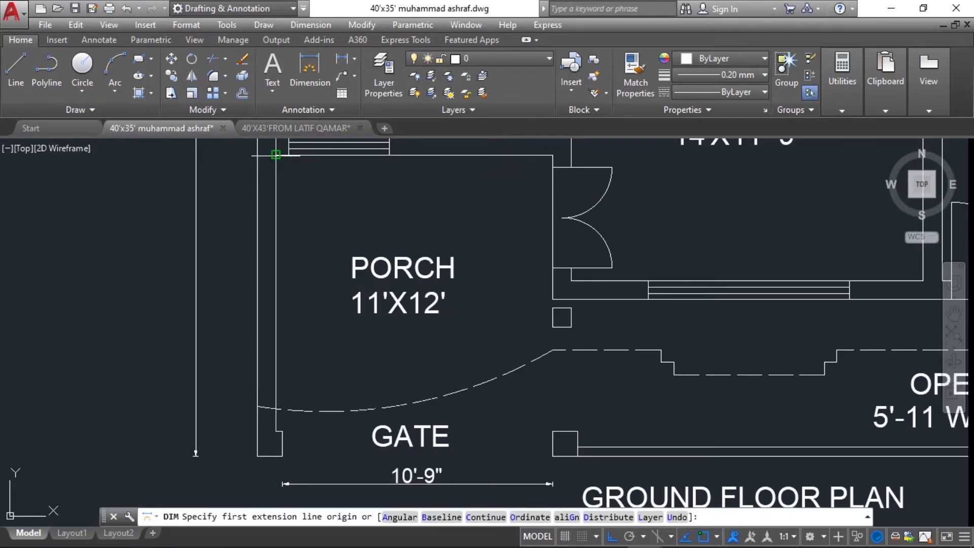
pyautogui.click(276, 155)
pyautogui.click(277, 430)
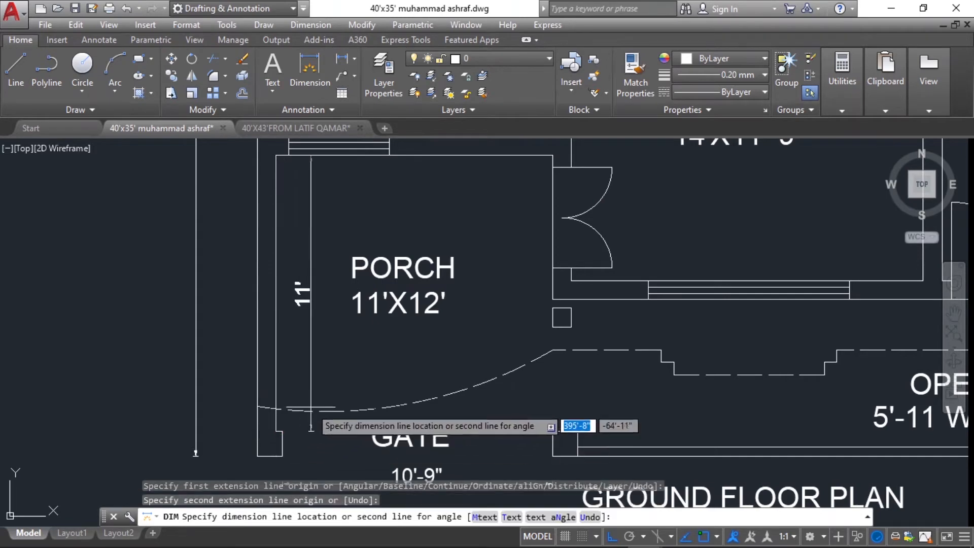
pyautogui.click(316, 284)
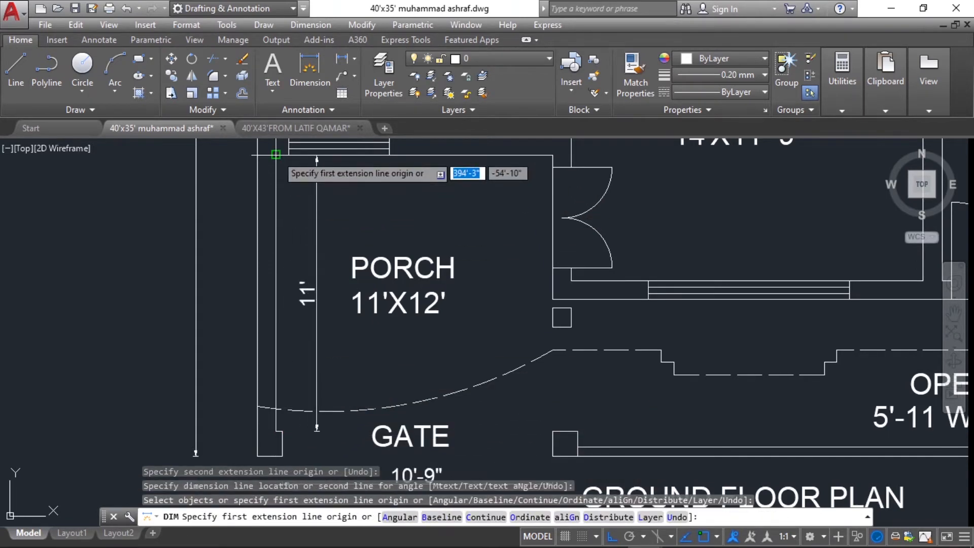
# Dimension the porch's inner width along the kitchen wall, placing the dimension line above the PORCH label
pyautogui.click(276, 155)
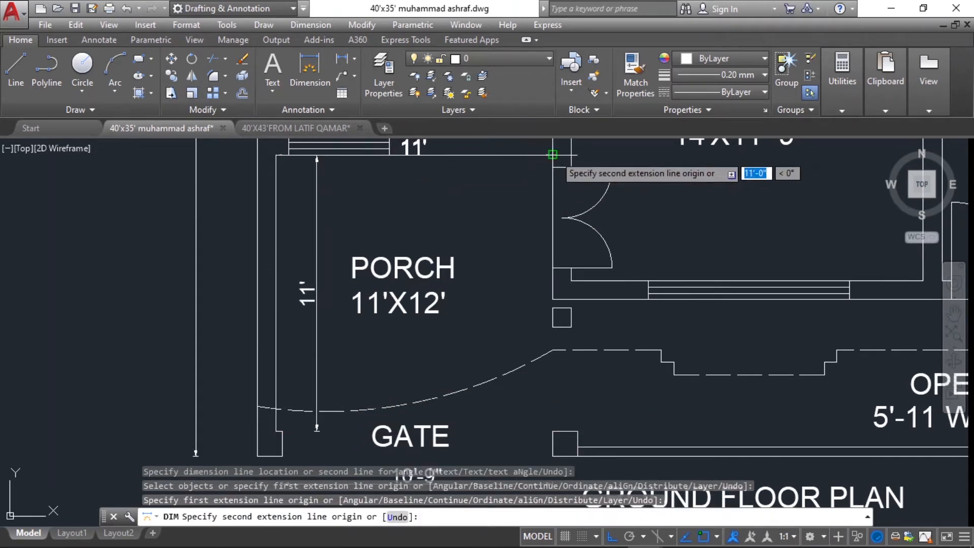
pyautogui.click(552, 155)
pyautogui.click(503, 206)
pyautogui.press('Escape')
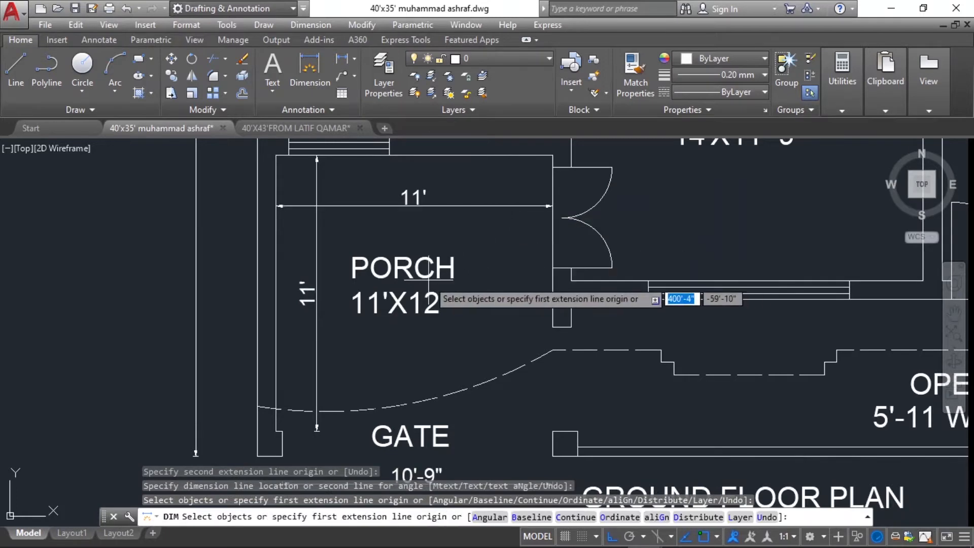
pyautogui.press('Escape')
pyautogui.press('Escape')
pyautogui.press('Escape')
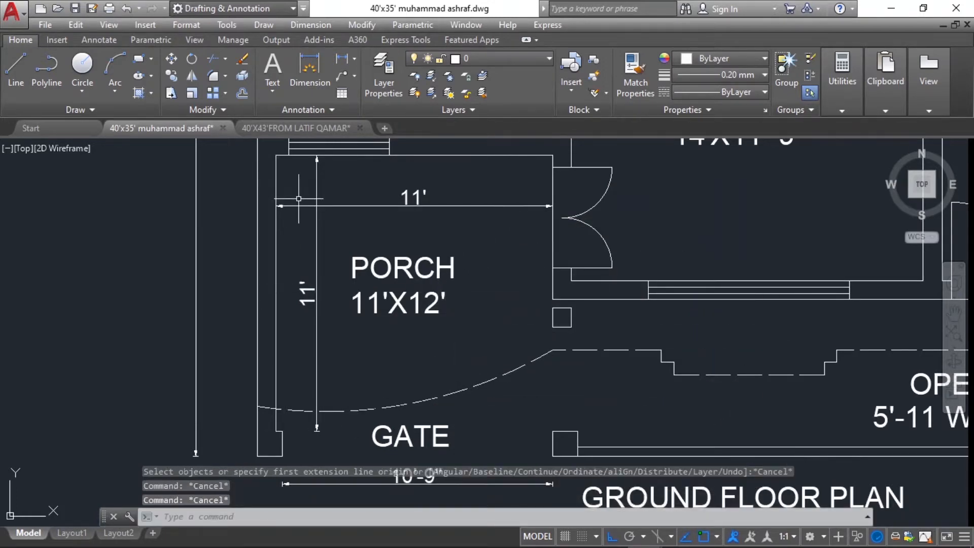
# Dimension the porch's full depth from the kitchen wall to the outer face of the gate pillar, beside the existing depth dimension
pyautogui.press('space')
pyautogui.click(275, 156)
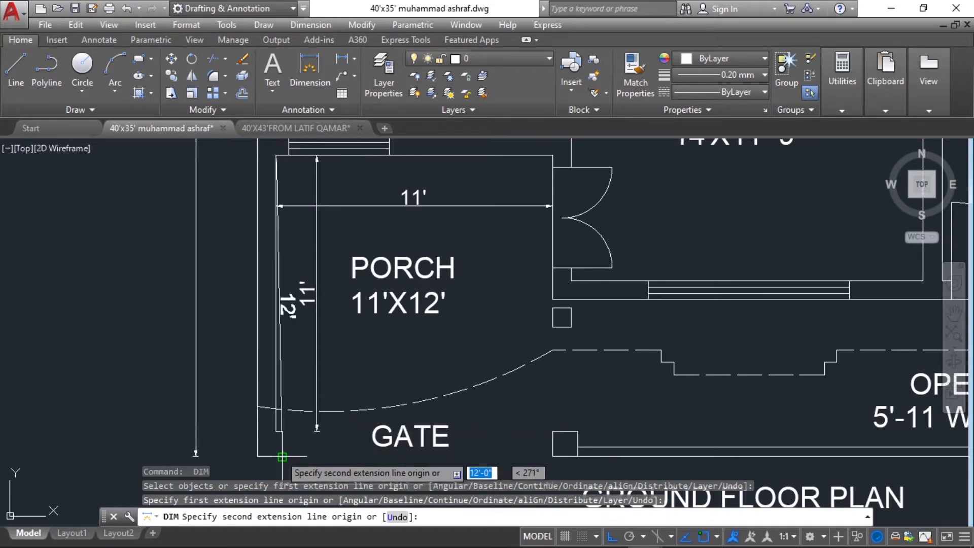
pyautogui.click(276, 455)
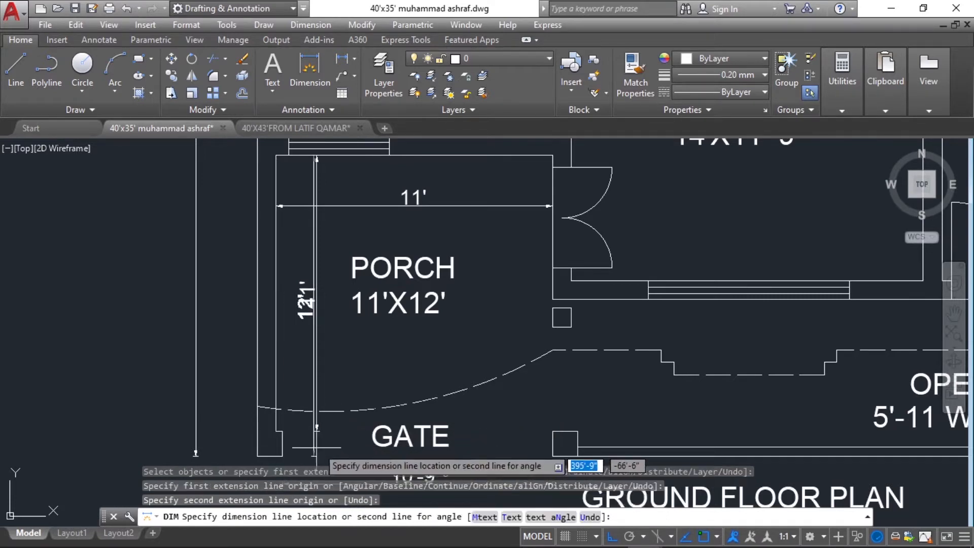
pyautogui.click(341, 437)
pyautogui.press('Escape')
pyautogui.press('Escape')
pyautogui.press('Escape')
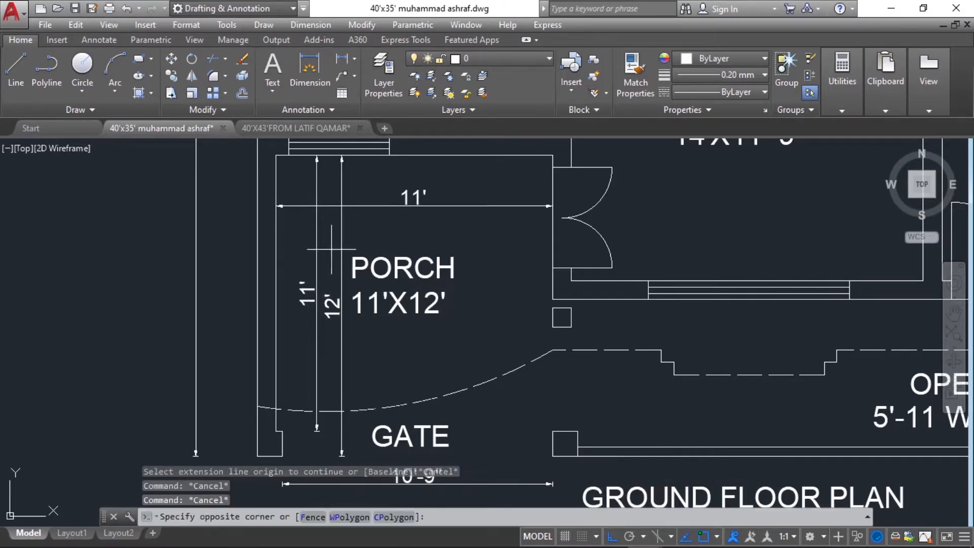
# Delete the two depth dimensions and the width dimension inside the porch
pyautogui.click(312, 257)
pyautogui.press('Delete')
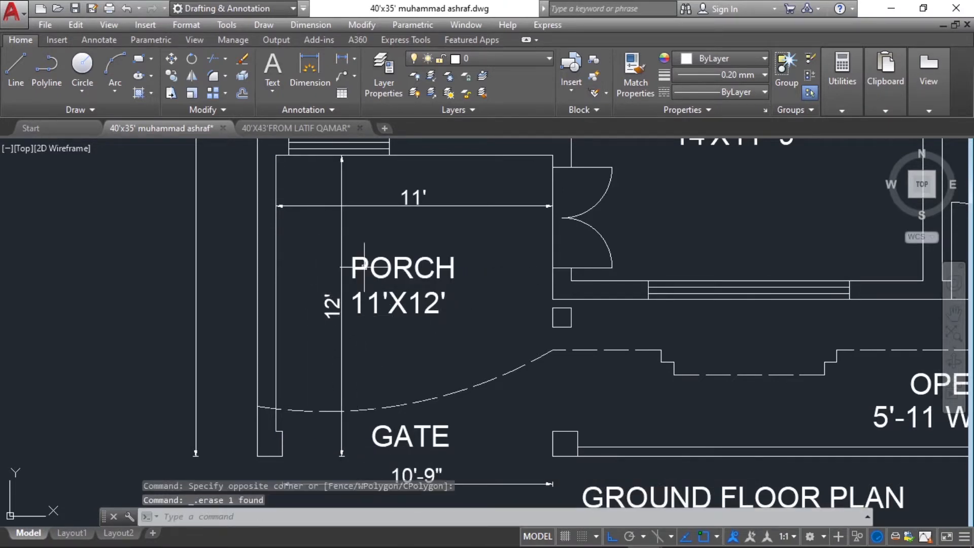
pyautogui.click(399, 186)
pyautogui.click(306, 235)
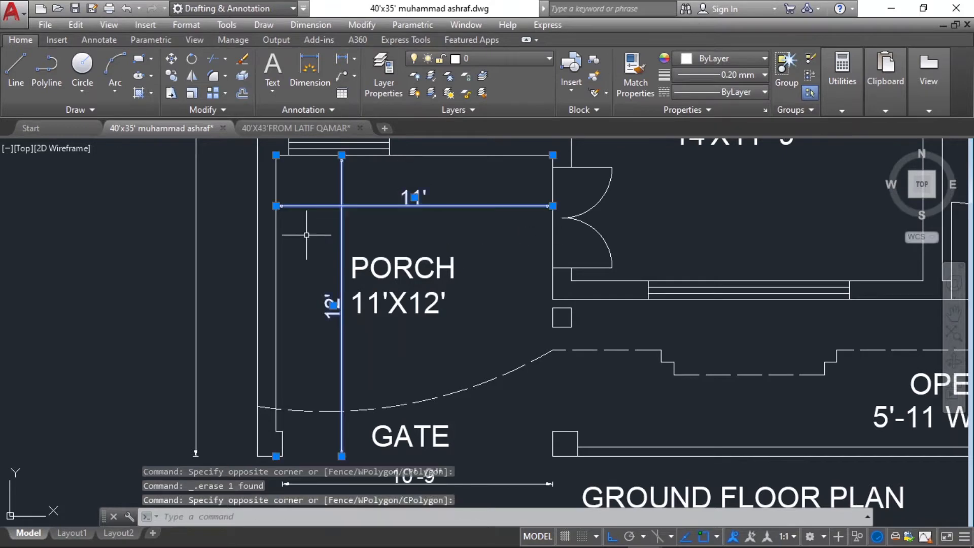
pyautogui.press('Delete')
# Dimension the front open area's clear depth from the house wall to the boundary wall, placing it beside the OPEN label
pyautogui.scroll(-5, 379, 235)
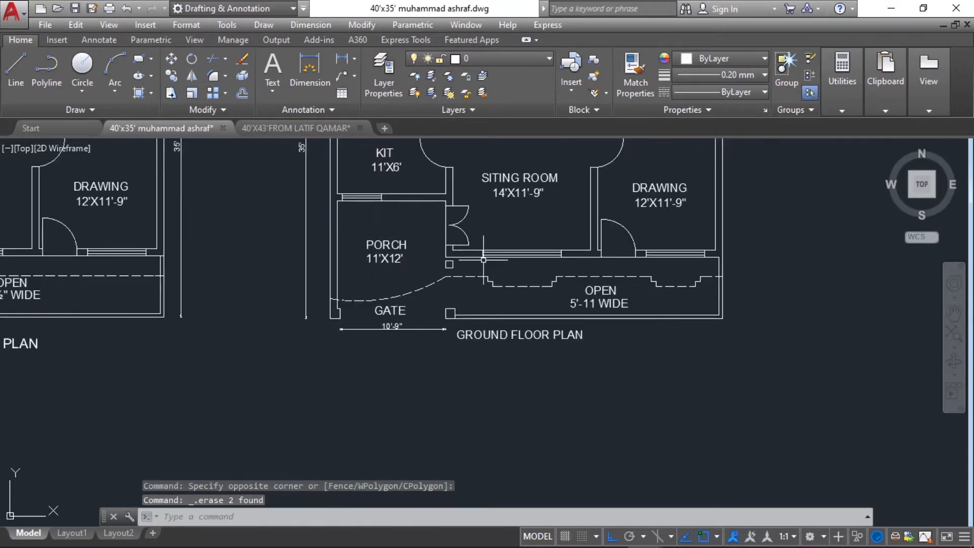
pyautogui.scroll(4, 483, 259)
pyautogui.click(309, 66)
pyautogui.scroll(-3, 382, 289)
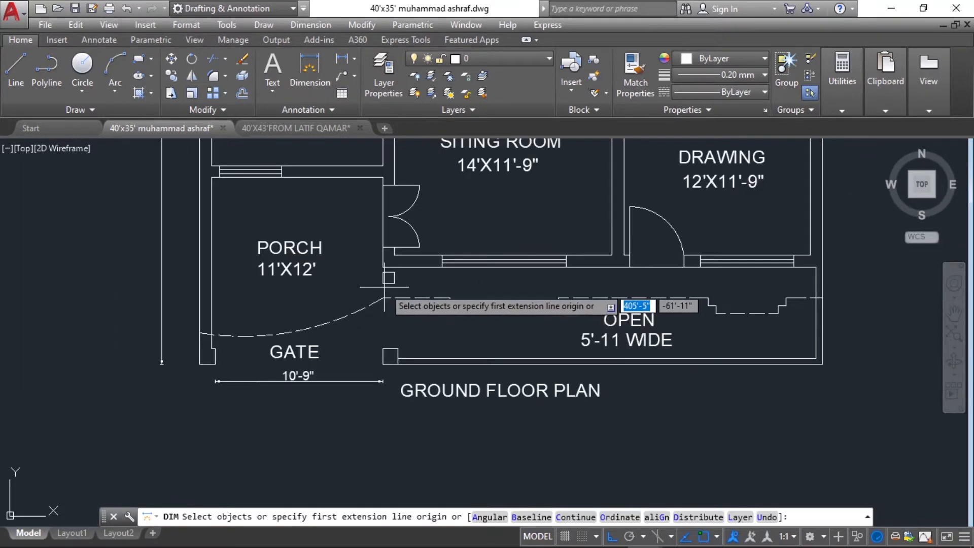
pyautogui.click(816, 267)
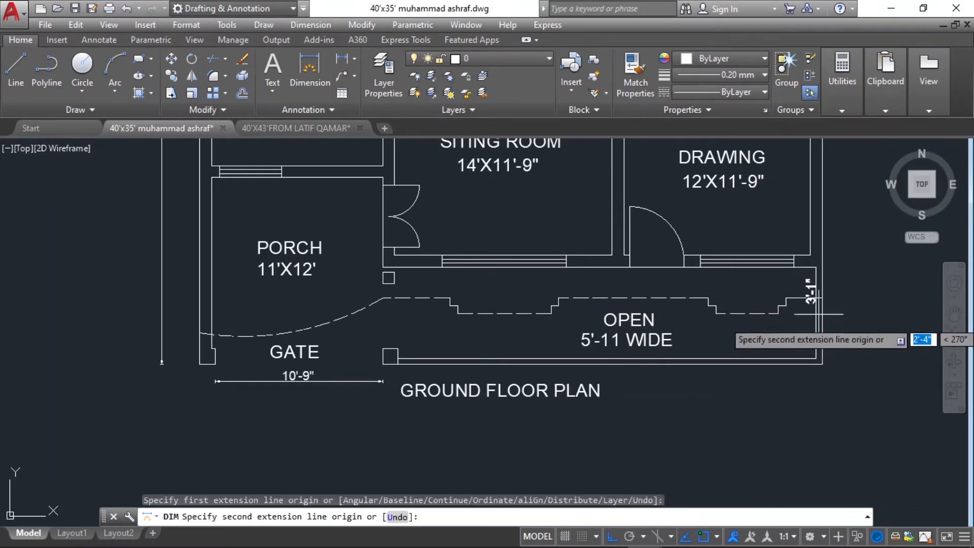
pyautogui.click(817, 358)
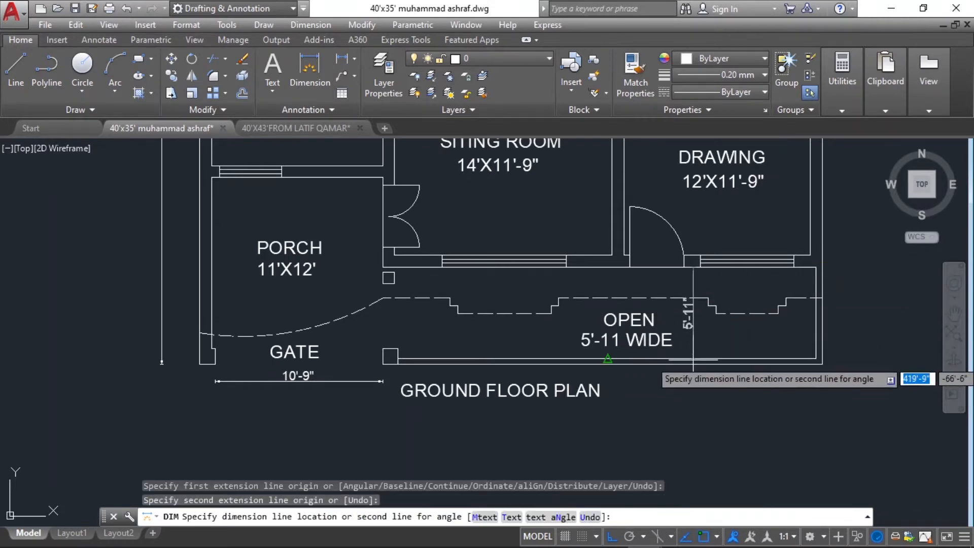
pyautogui.click(607, 313)
pyautogui.scroll(5, 636, 296)
pyautogui.press('Escape')
pyautogui.press('Escape')
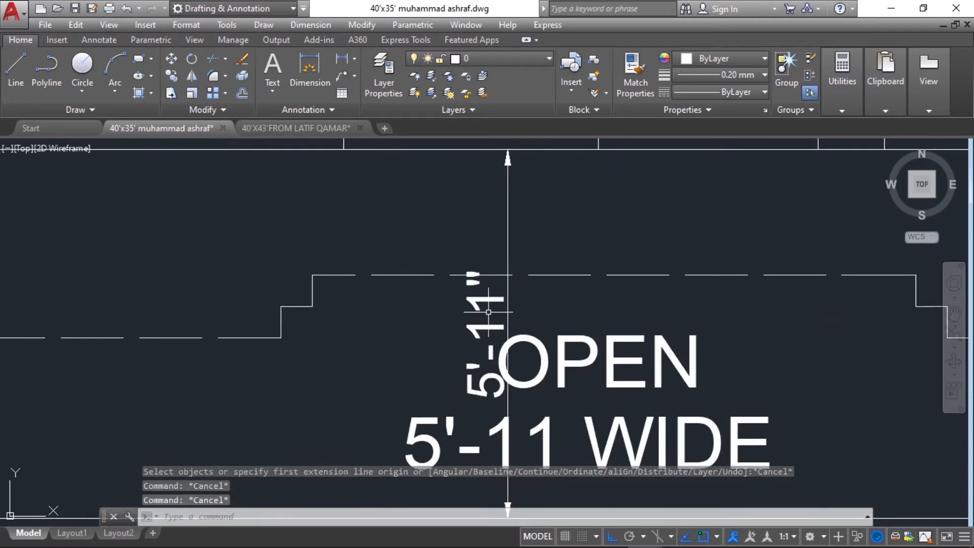
# Move the open area's depth dimension sideways, clear of the OPEN label
pyautogui.click(508, 306)
pyautogui.moveTo(504, 323); pyautogui.dragTo(355, 323, button='right')
pyautogui.click(381, 330)
pyautogui.scroll(-5, 492, 269)
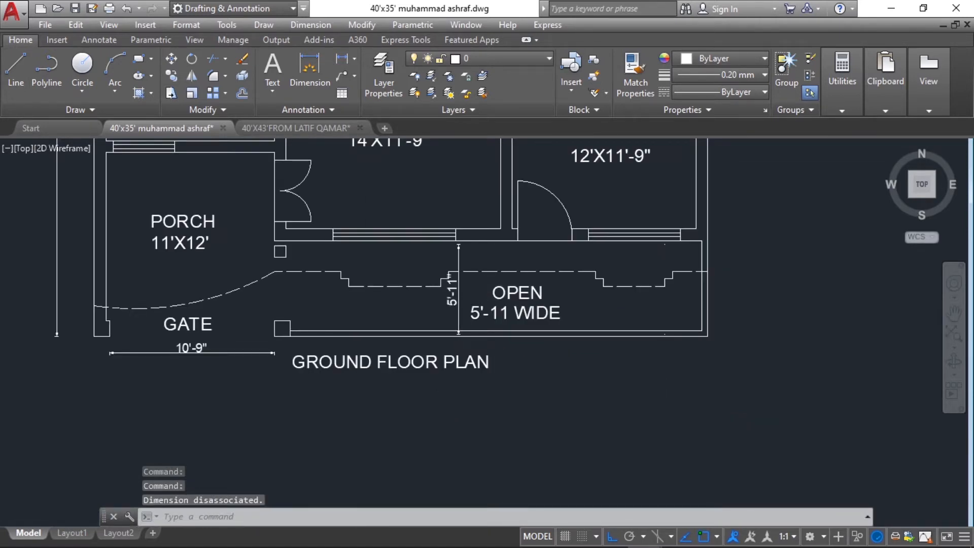
# Delete the depth dimension from the front open area
pyautogui.scroll(3, 460, 320)
pyautogui.click(348, 235)
pyautogui.click(402, 278)
pyautogui.press('Delete')
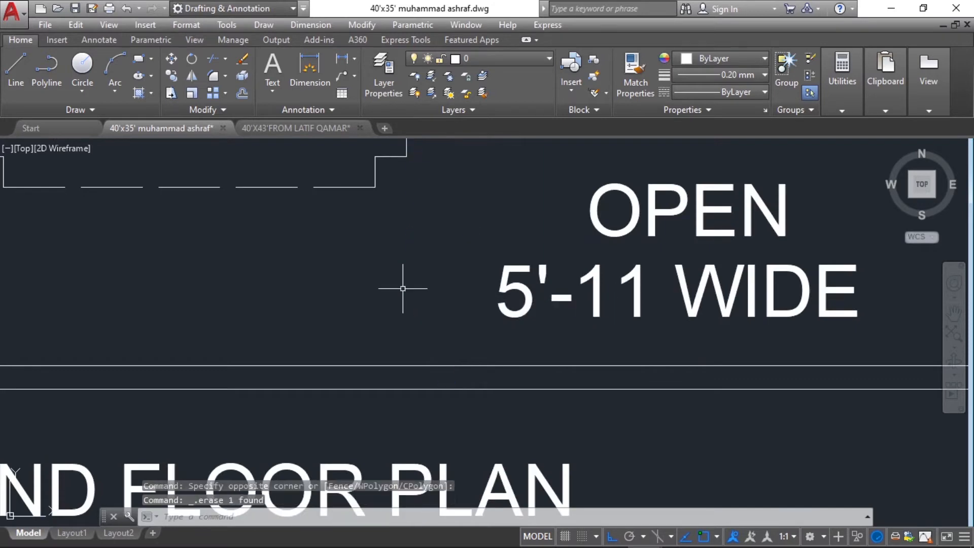
pyautogui.scroll(-5, 403, 288)
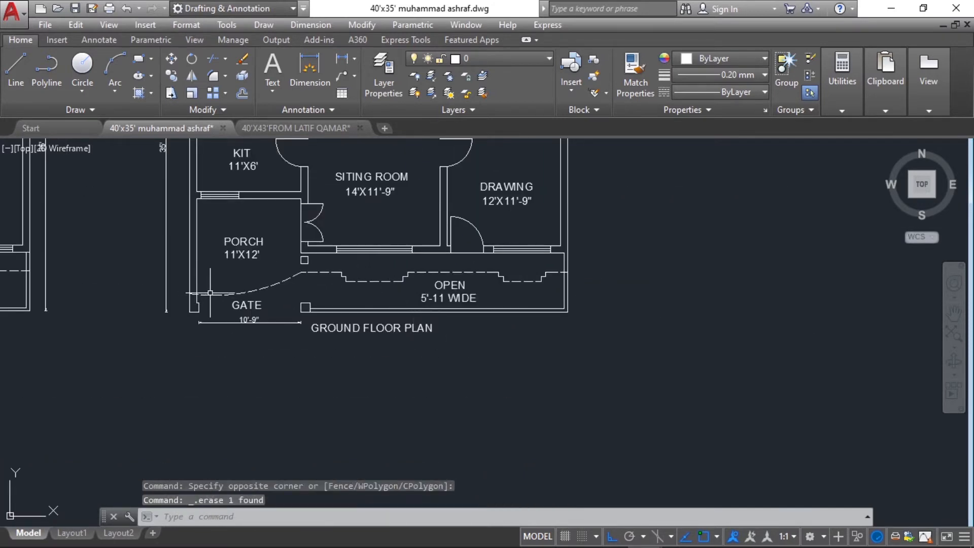
pyautogui.scroll(-2, 601, 388)
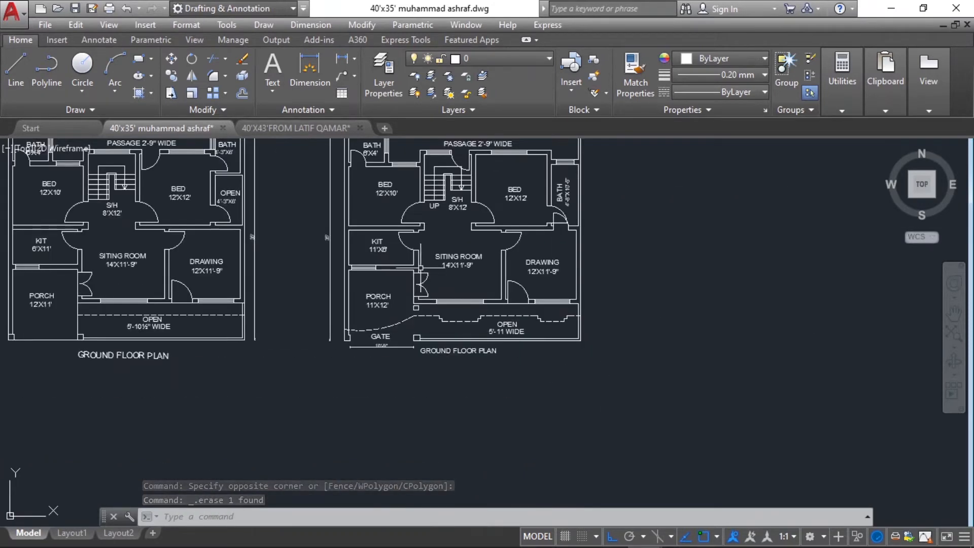
pyautogui.scroll(4, 420, 267)
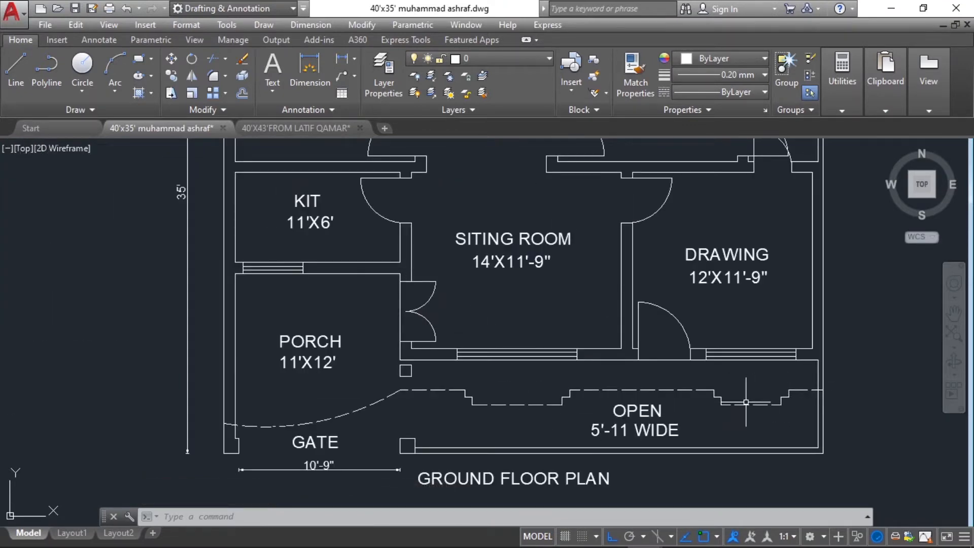
pyautogui.scroll(-2, 745, 402)
pyautogui.scroll(4, 492, 258)
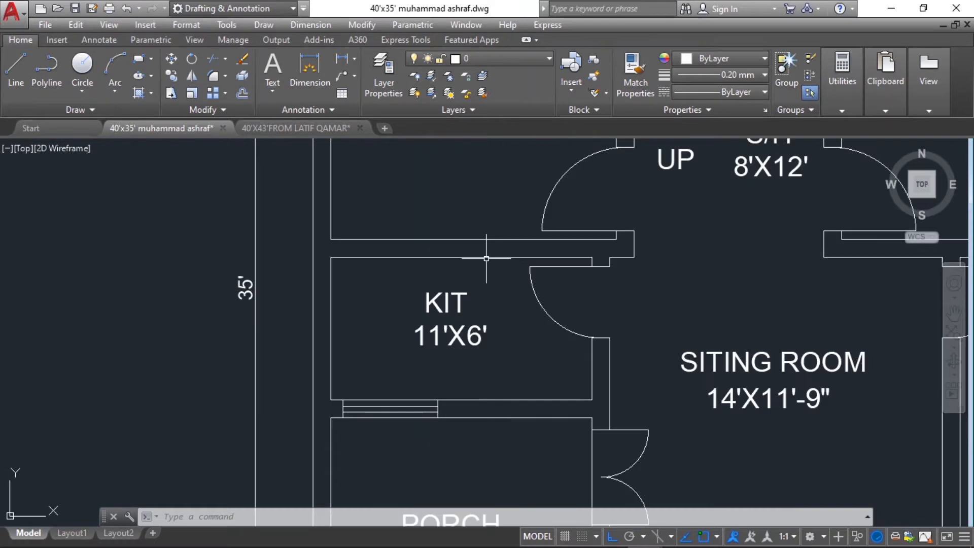
pyautogui.scroll(-2, 490, 274)
pyautogui.scroll(-2, 487, 277)
pyautogui.scroll(4, 550, 389)
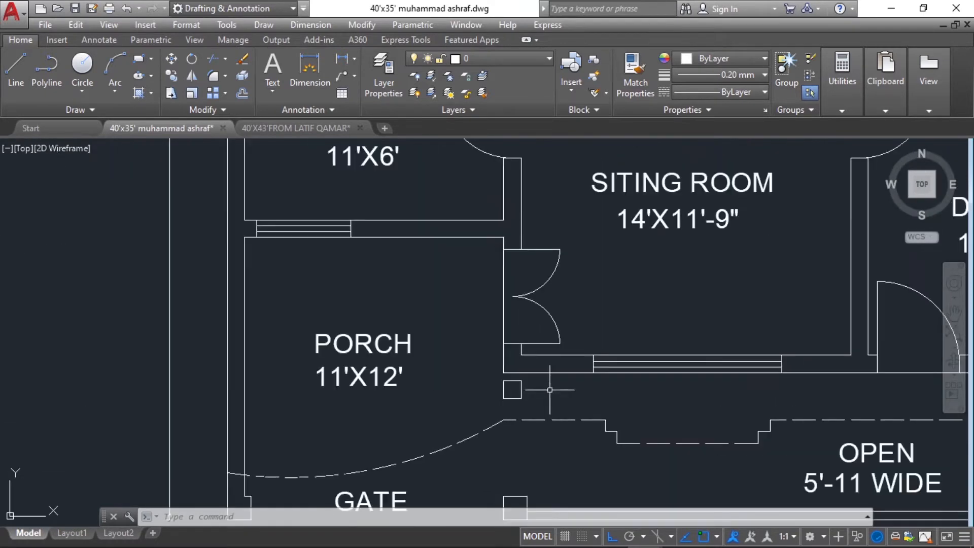
pyautogui.click(503, 303)
pyautogui.click(493, 308)
pyautogui.press('Delete')
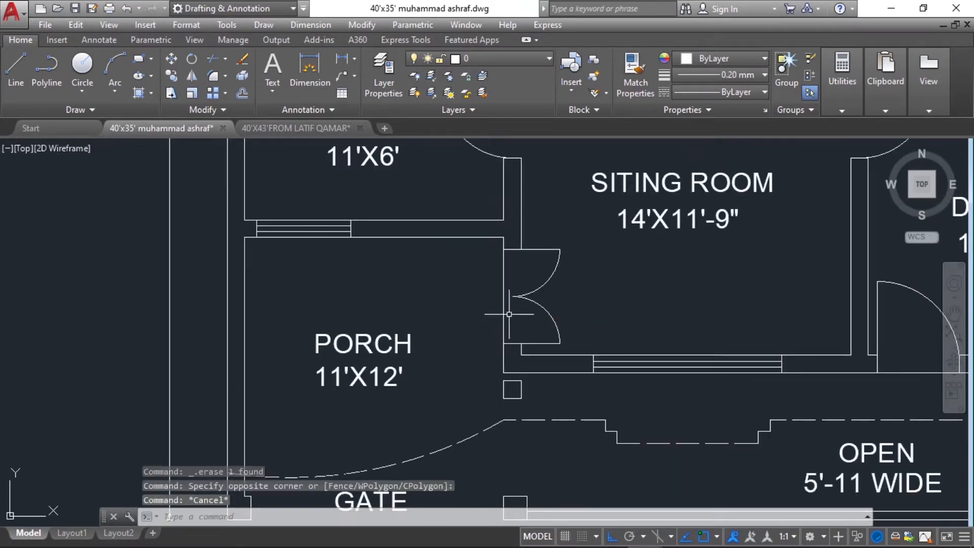
# Trim away the wall line crossing the double-door opening between the porch and the sitting room
pyautogui.write('tr')
pyautogui.press('Return')
pyautogui.press('Return')
pyautogui.click(695, 351)
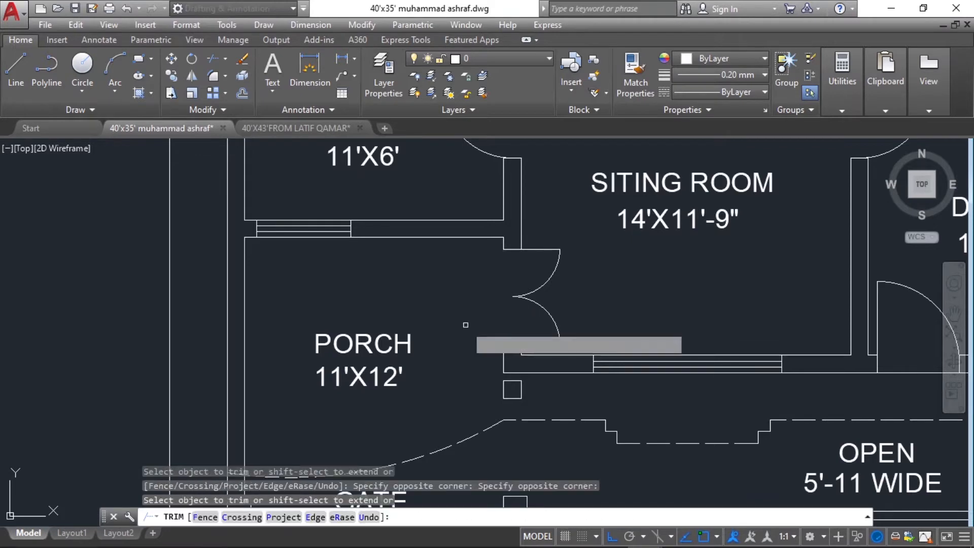
pyautogui.click(479, 335)
pyautogui.press('Escape')
pyautogui.press('Escape')
pyautogui.press('Escape')
pyautogui.scroll(-2, 541, 289)
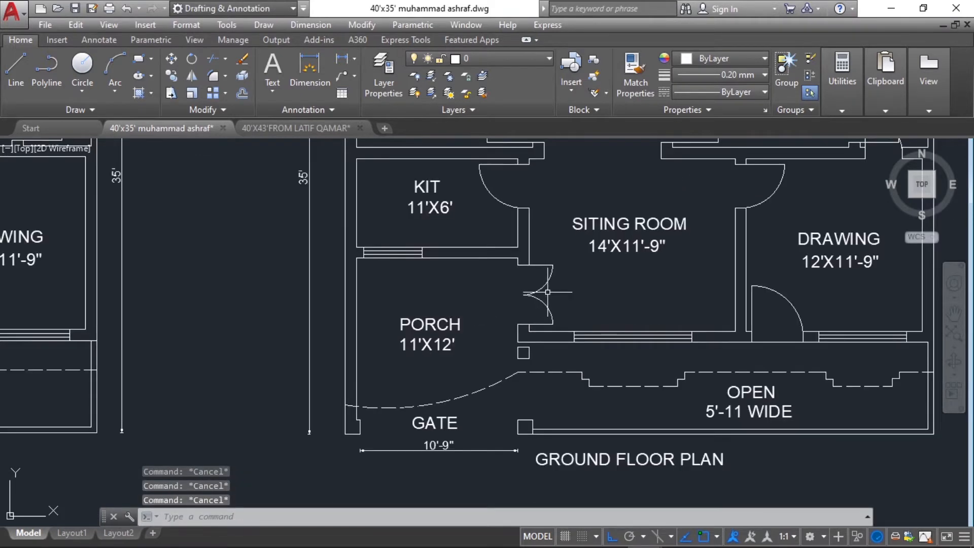
# Dimension the sitting room's clear width between its side walls, placing the dimension between the room label and the front window
pyautogui.scroll(2, 547, 292)
pyautogui.scroll(-4, 546, 302)
pyautogui.scroll(3, 637, 284)
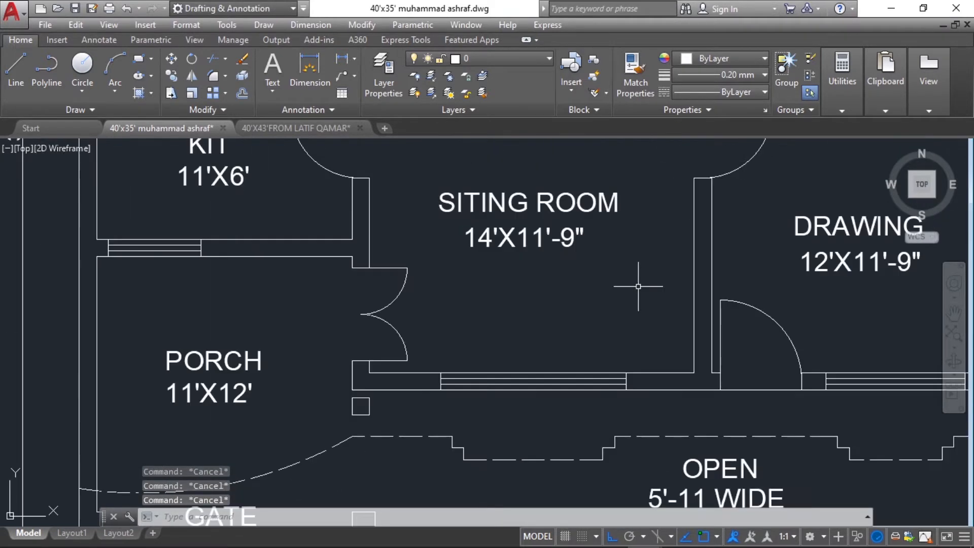
pyautogui.scroll(-3, 588, 255)
pyautogui.scroll(4, 608, 242)
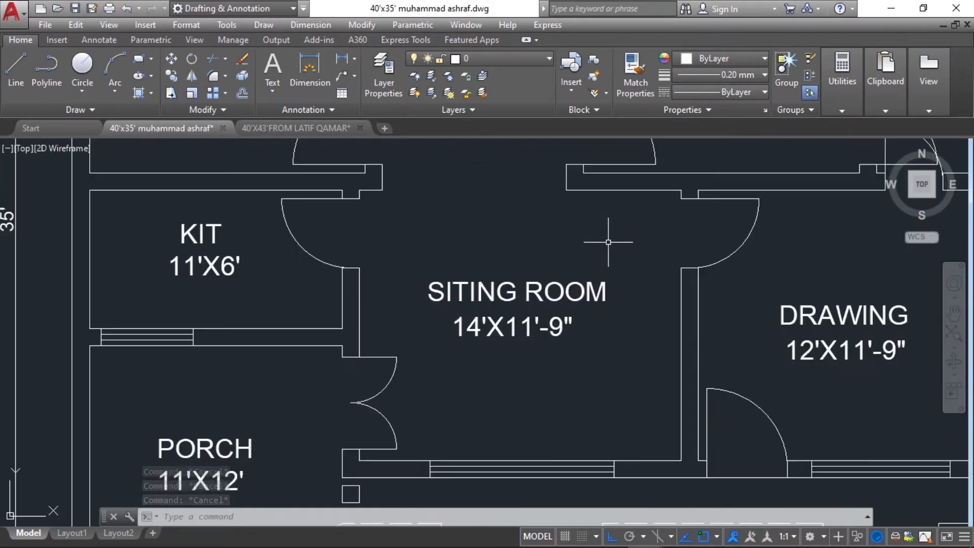
pyautogui.scroll(-2, 580, 386)
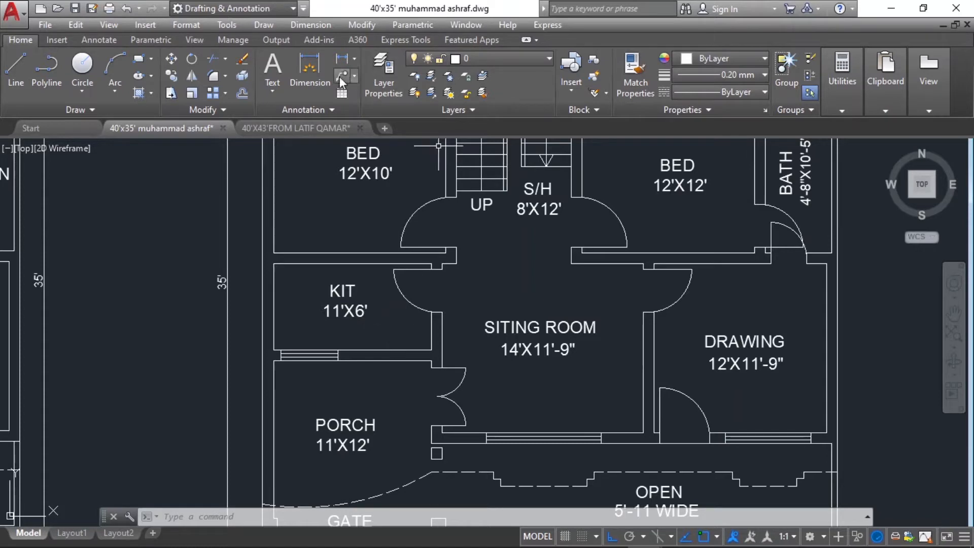
pyautogui.click(311, 62)
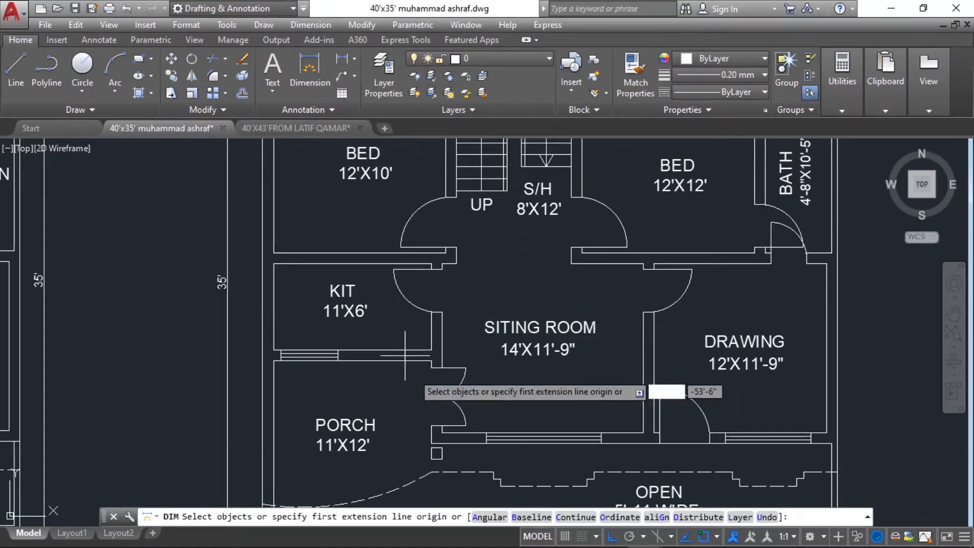
pyautogui.press('Return')
pyautogui.click(442, 435)
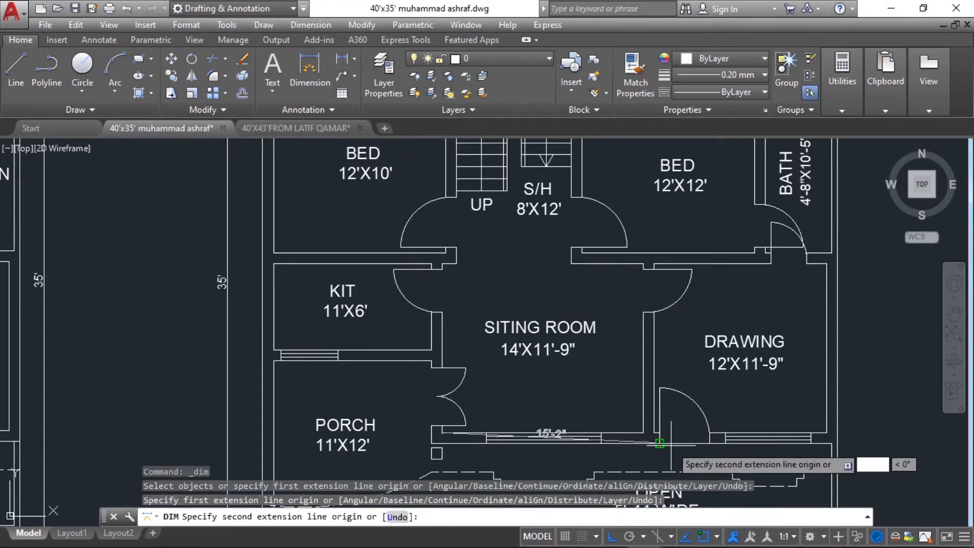
pyautogui.click(643, 435)
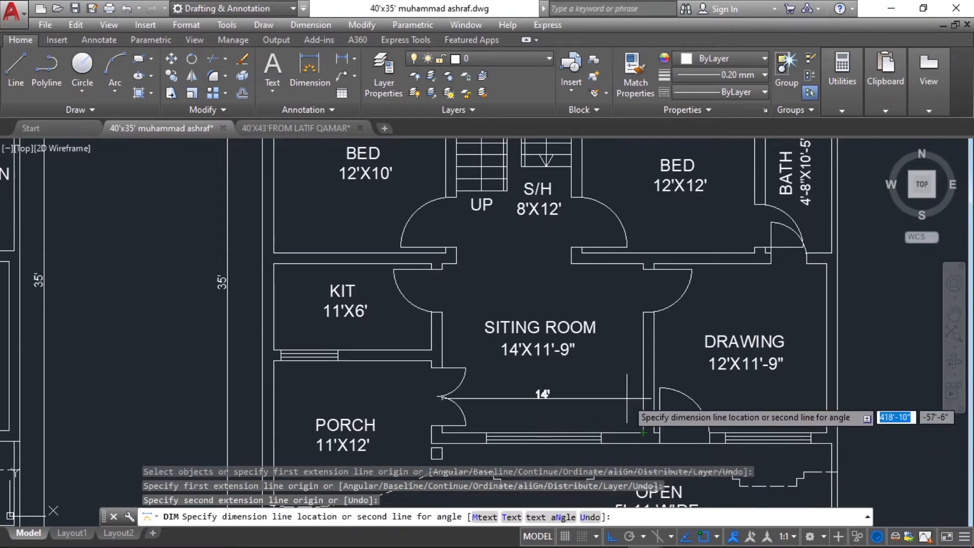
pyautogui.click(640, 398)
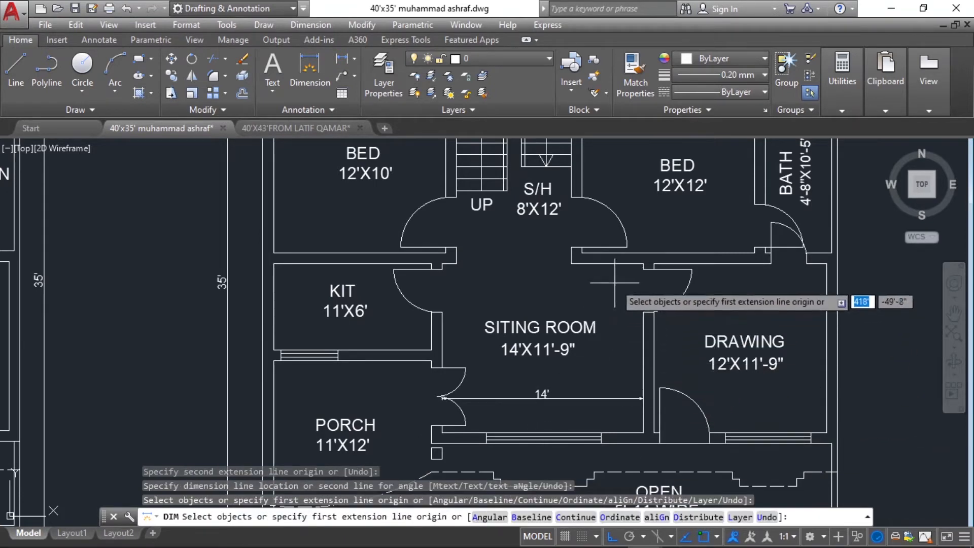
# Dimension the sitting room's clear depth along the drawing room wall, placing the dimension just inside the sitting room
pyautogui.press('Return')
pyautogui.click(643, 264)
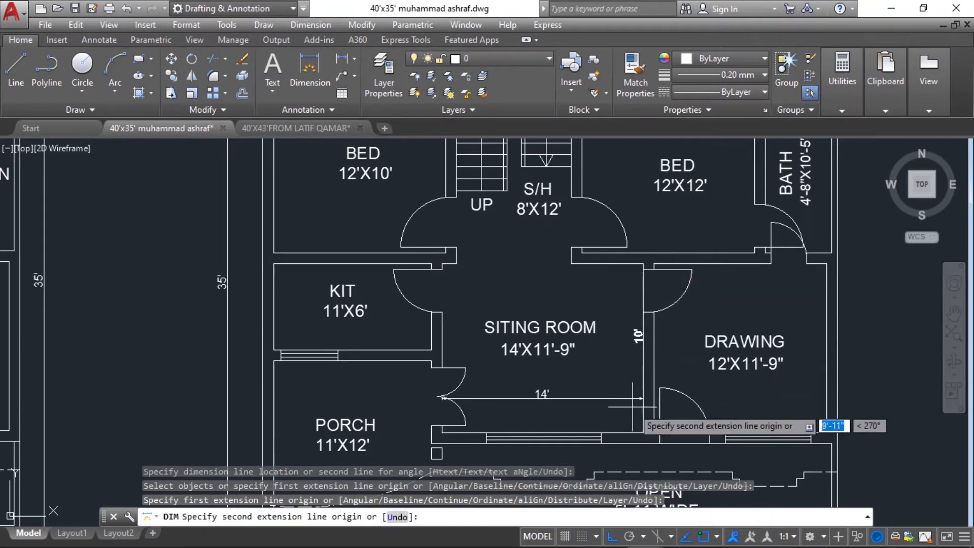
pyautogui.click(643, 432)
pyautogui.click(629, 428)
pyautogui.press('Return')
pyautogui.press('Escape')
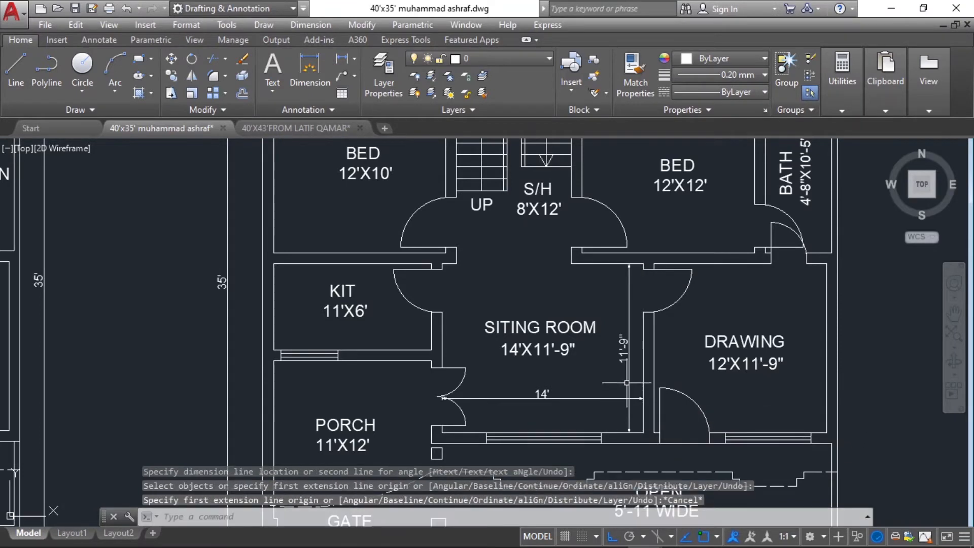
# Delete the width and depth dimensions inside the sitting room
pyautogui.click(635, 382)
pyautogui.click(598, 410)
pyautogui.press('Delete')
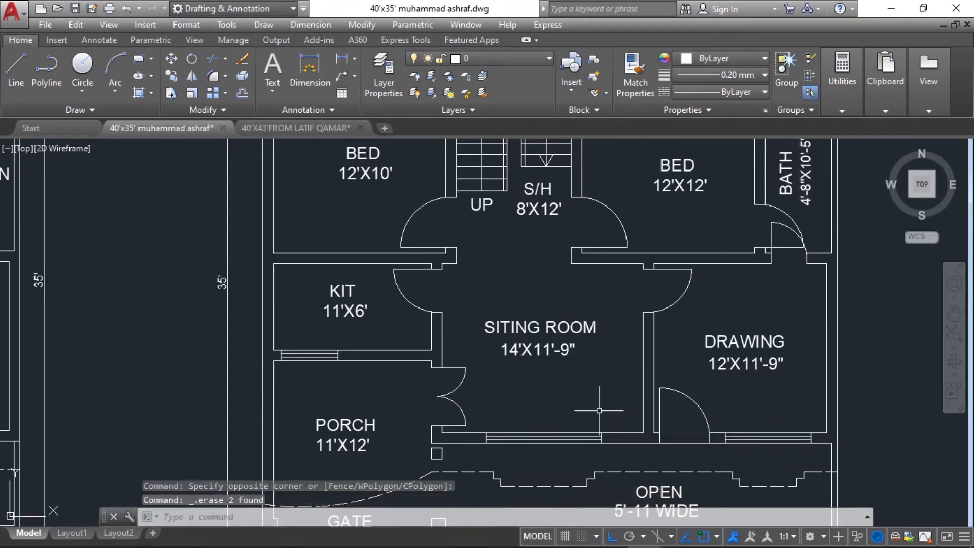
# Measure the kitchen's clear width along its porch-side wall with the Dimension tool, without placing a dimension
pyautogui.click(310, 61)
pyautogui.scroll(2, 350, 342)
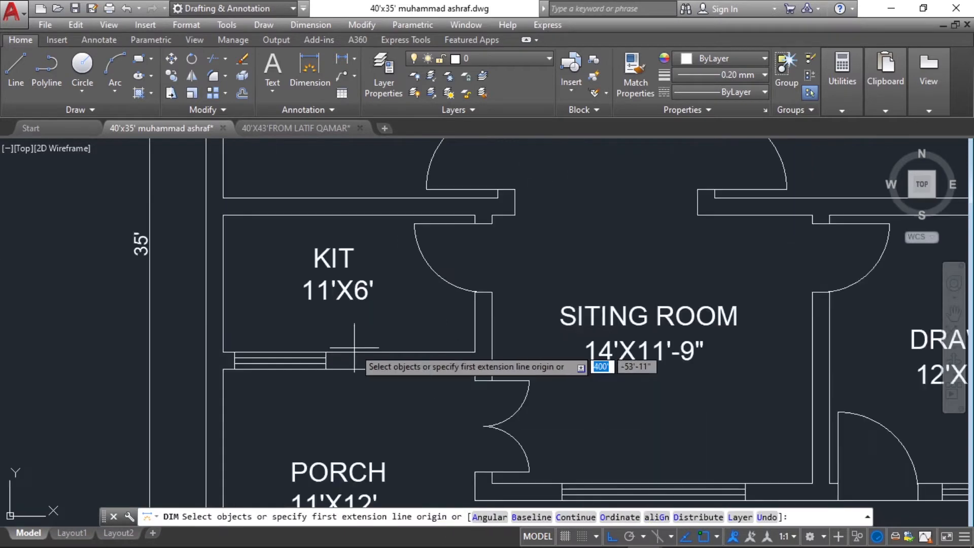
pyautogui.click(223, 351)
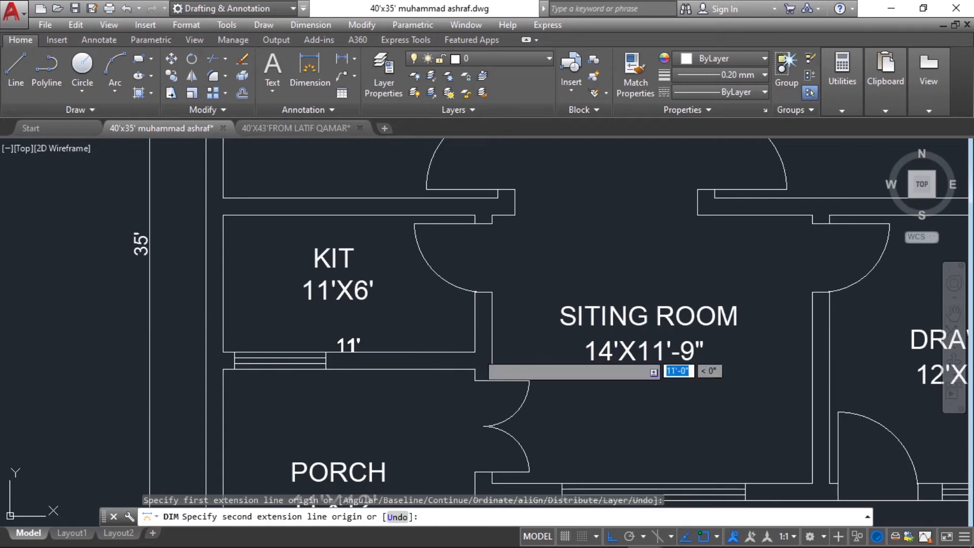
pyautogui.press('Escape')
# Measure the drawing room's clear width along its rear wall with the Dimension tool, without placing a dimension
pyautogui.scroll(-4, 653, 361)
pyautogui.press('Return')
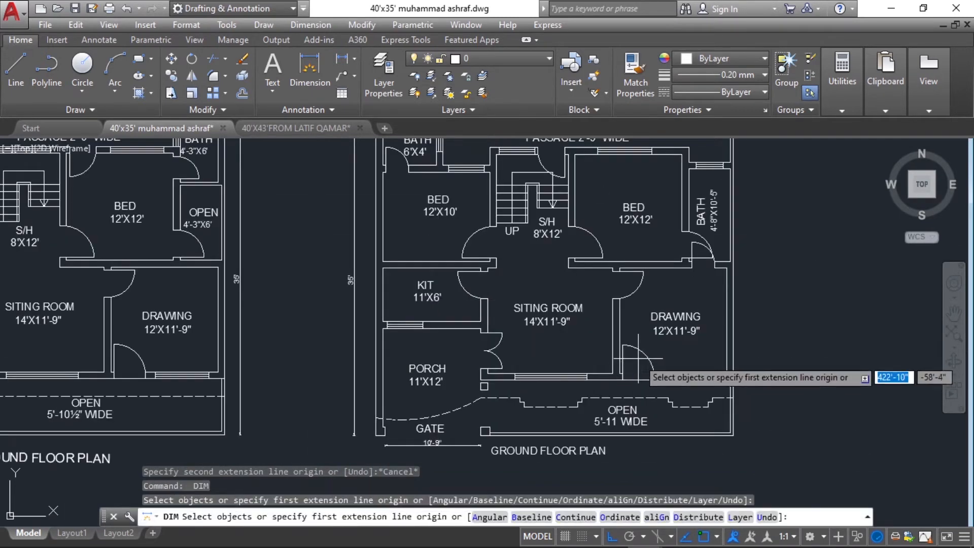
pyautogui.scroll(2, 638, 360)
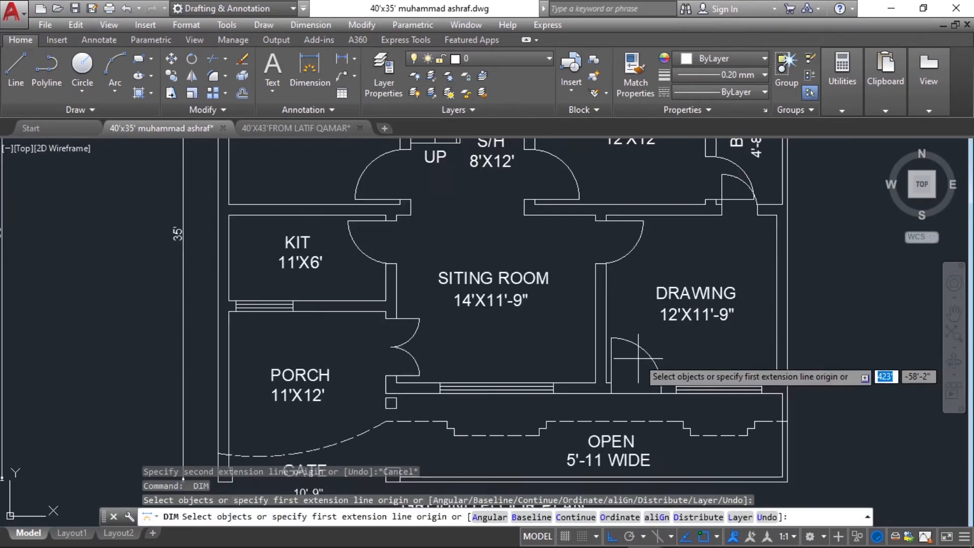
pyautogui.click(606, 215)
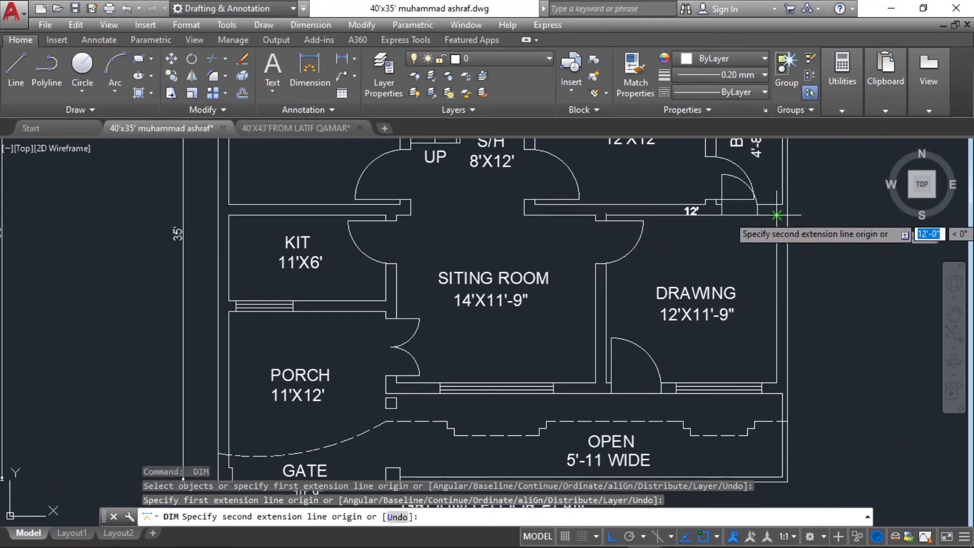
pyautogui.click(776, 215)
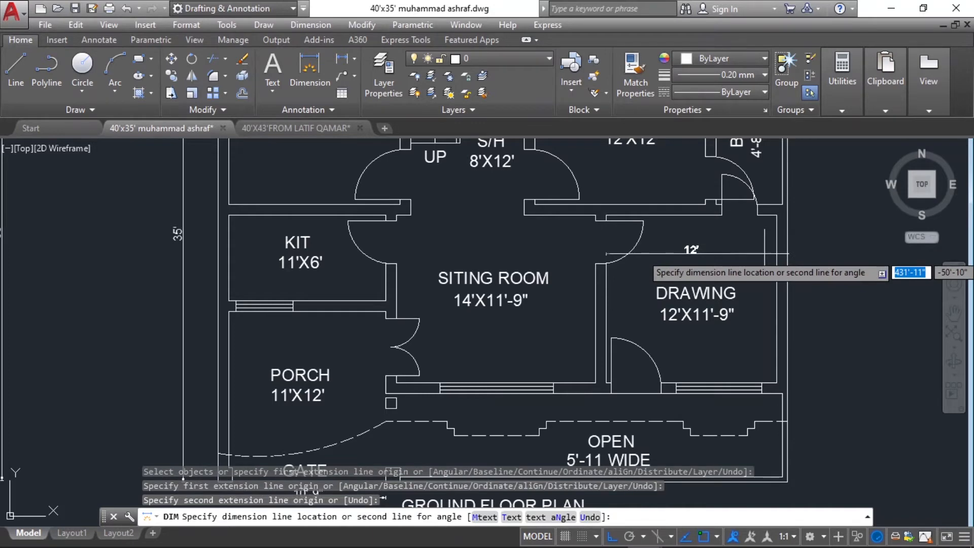
pyautogui.press('Escape')
# Measure the drawing room's clear depth along its outer side wall with the Dimension tool, without placing a dimension
pyautogui.press('space')
pyautogui.click(775, 215)
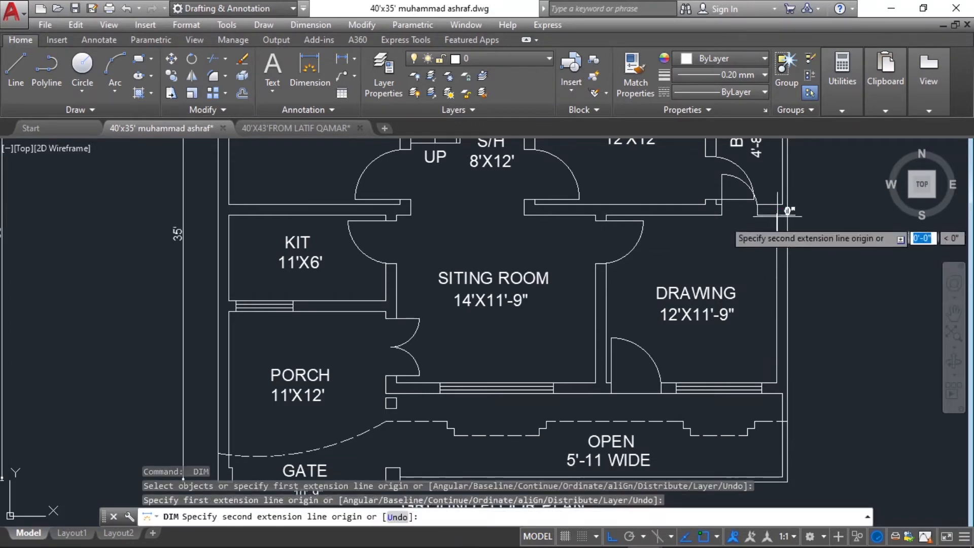
pyautogui.click(775, 383)
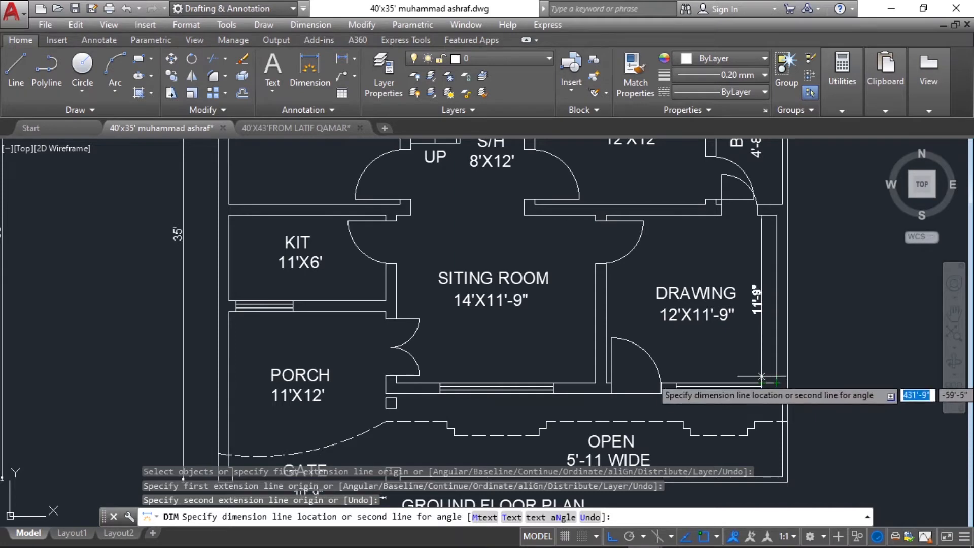
pyautogui.scroll(2, 759, 334)
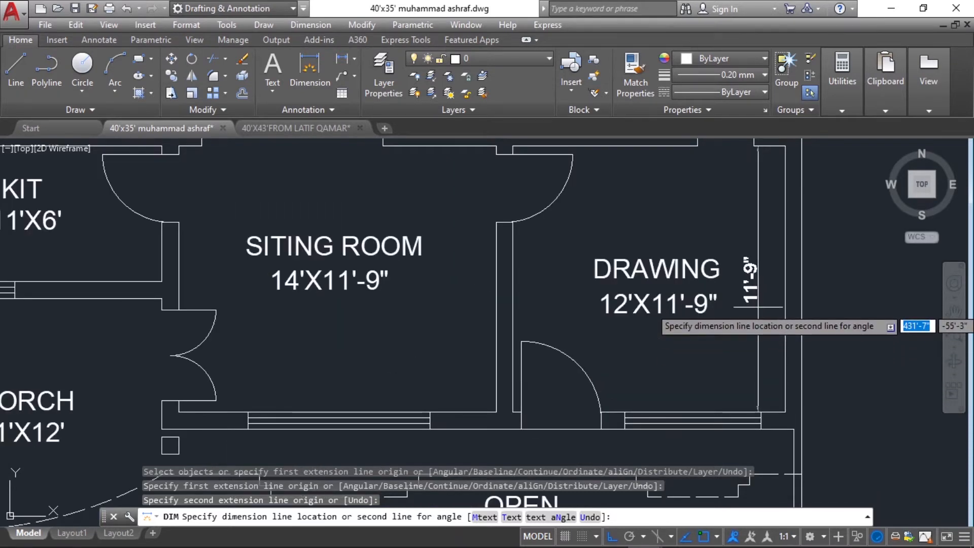
pyautogui.press('Escape')
# Measure the clear width of the 12'X10' bedroom along its kitchen-side wall with the Dimension tool, without placing a dimension
pyautogui.scroll(-2, 746, 345)
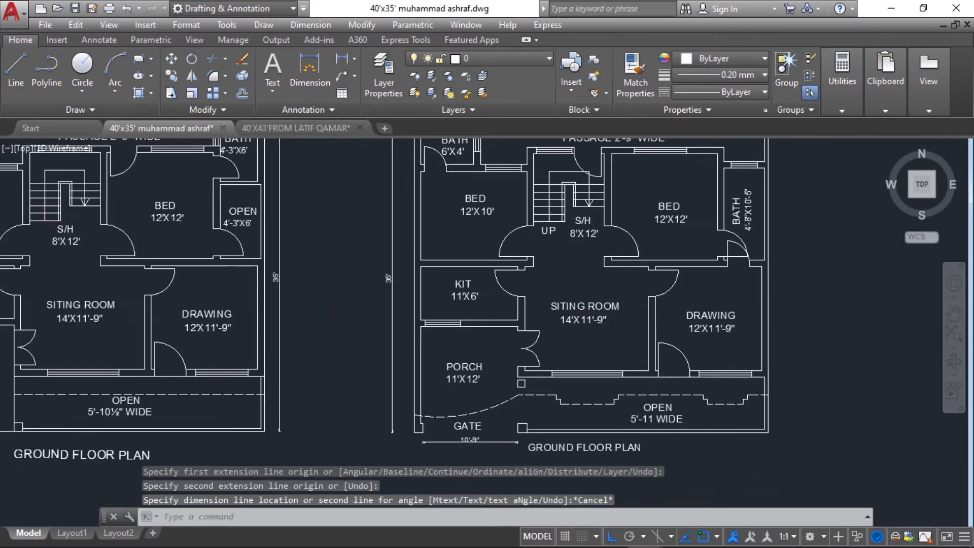
pyautogui.scroll(-1, 632, 274)
pyautogui.scroll(3, 609, 218)
pyautogui.press('Escape')
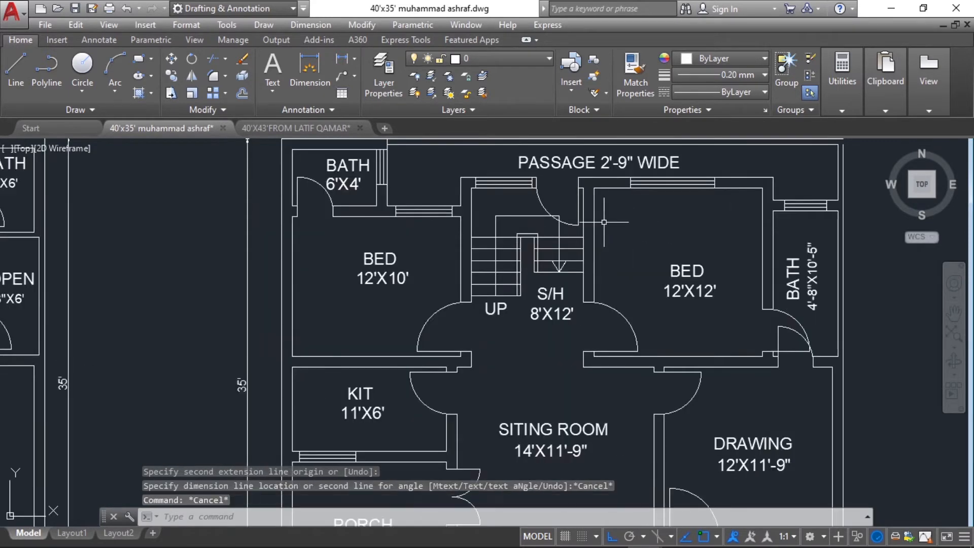
pyautogui.click(309, 63)
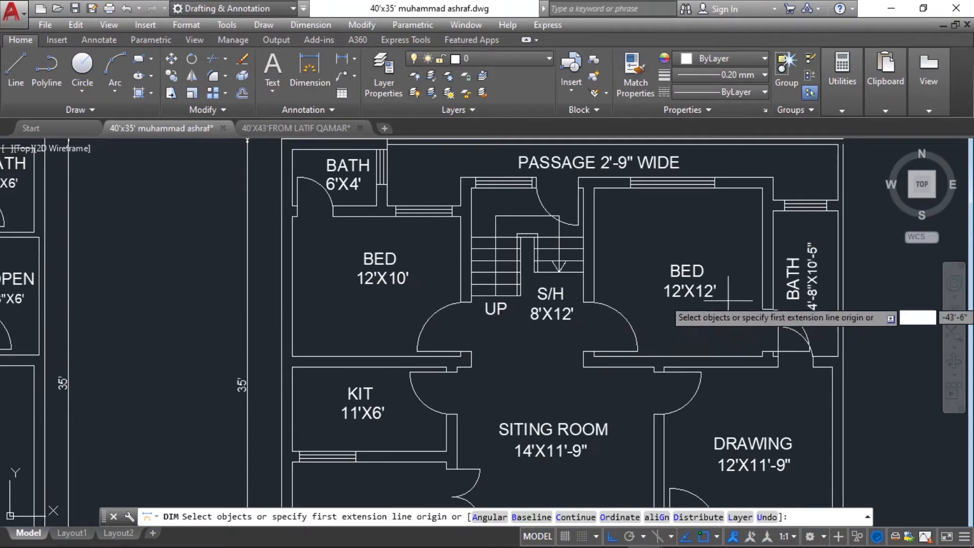
pyautogui.click(292, 356)
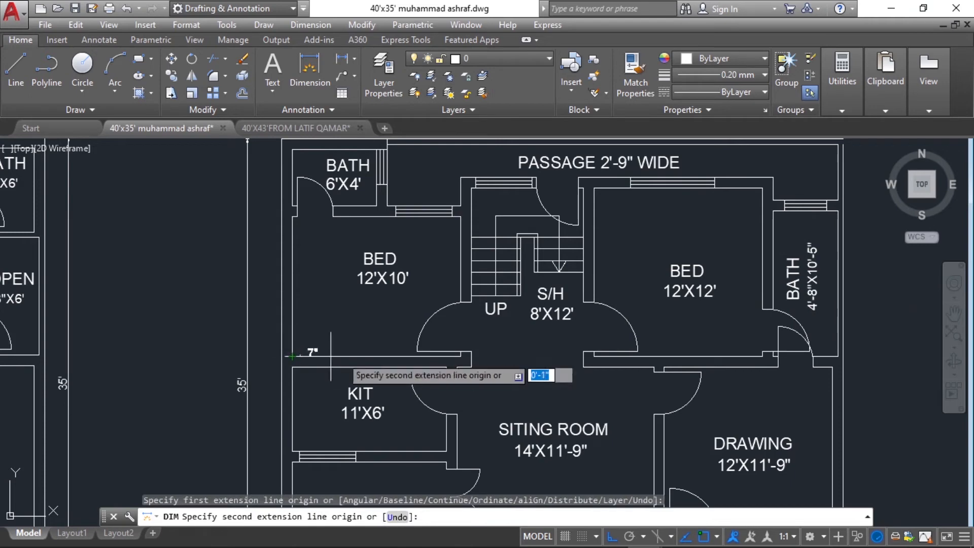
pyautogui.click(461, 356)
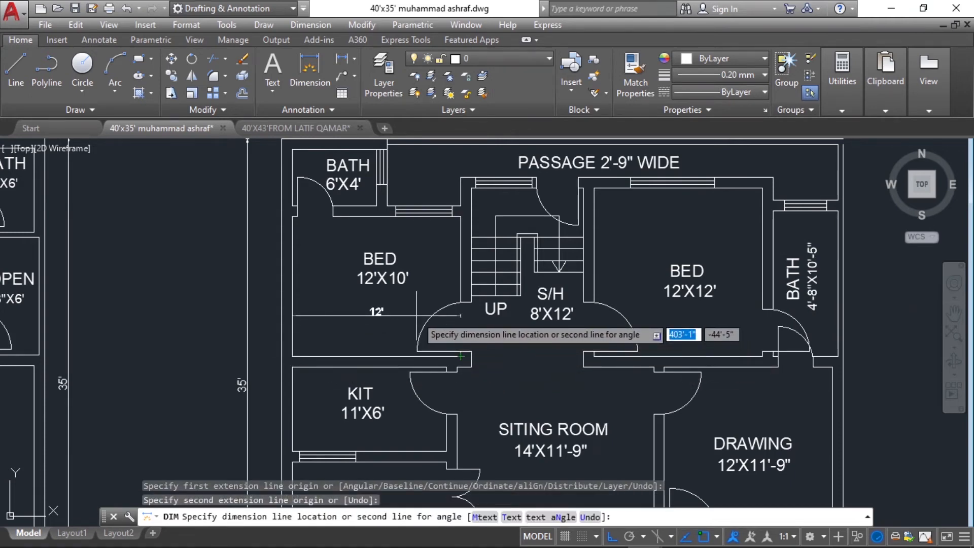
pyautogui.press('Escape')
# Dimension the clear depth of the 12'X10' bedroom along the staircase wall, placing the dimension inside the room beside its label
pyautogui.press('Return')
pyautogui.click(459, 218)
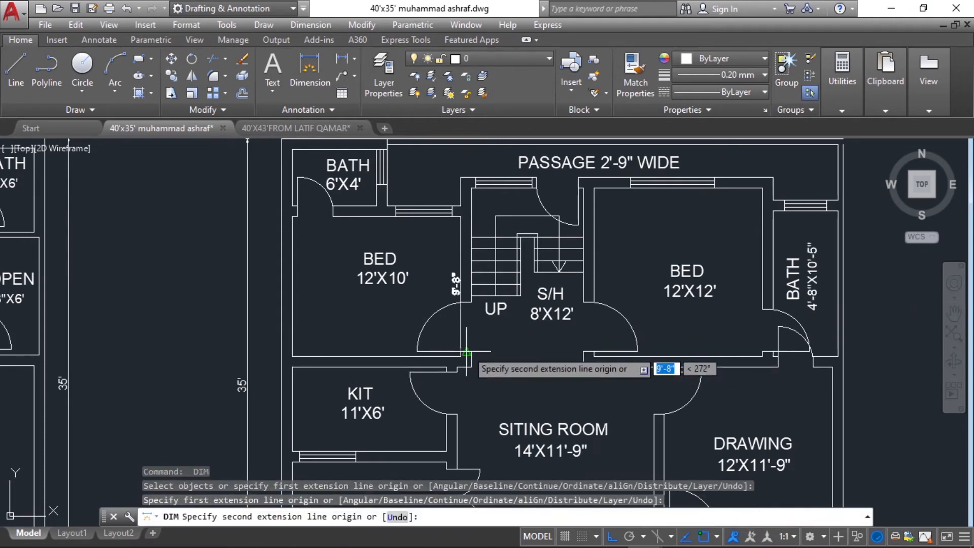
pyautogui.click(461, 355)
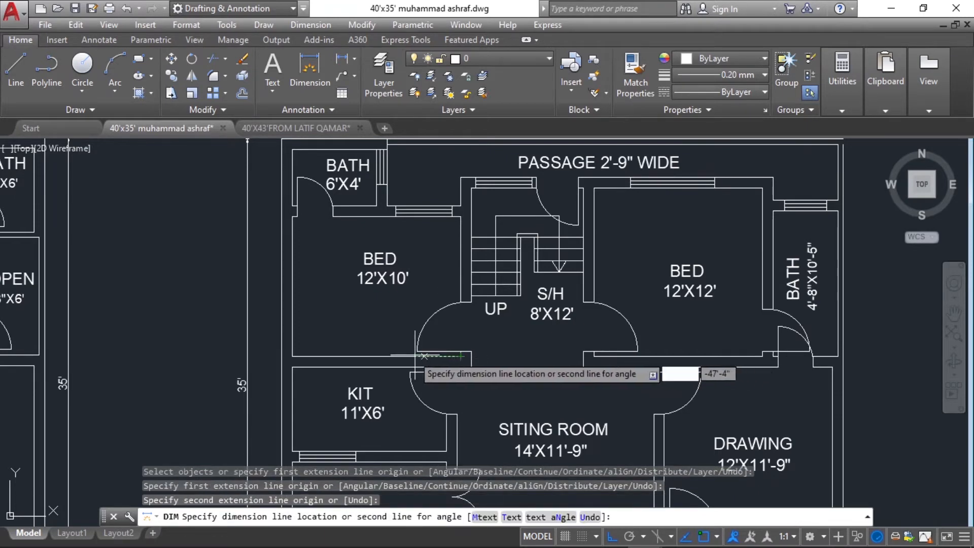
pyautogui.click(348, 353)
pyautogui.press('Escape')
pyautogui.press('Escape')
# Delete the depth dimension from the 12'X10' bedroom
pyautogui.scroll(-2, 371, 324)
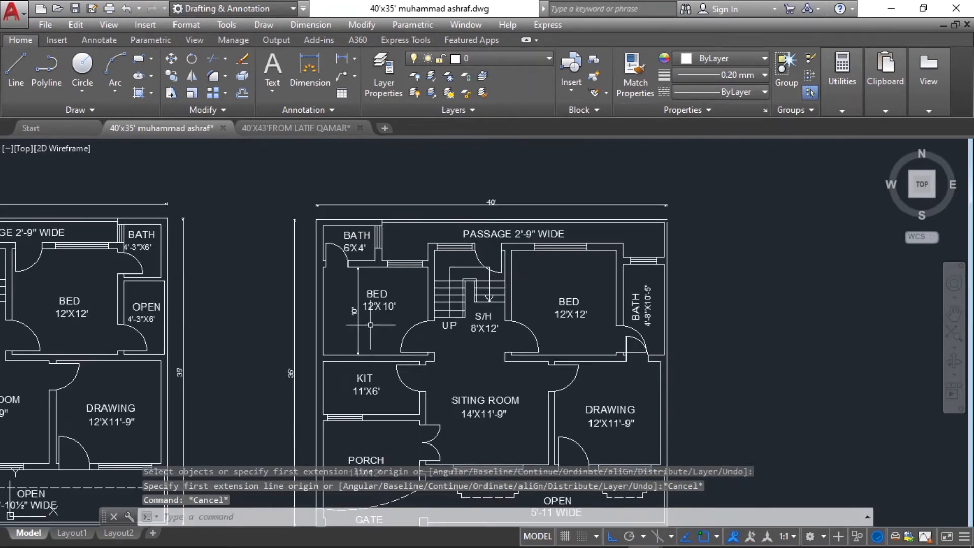
pyautogui.click(341, 325)
pyautogui.press('Delete')
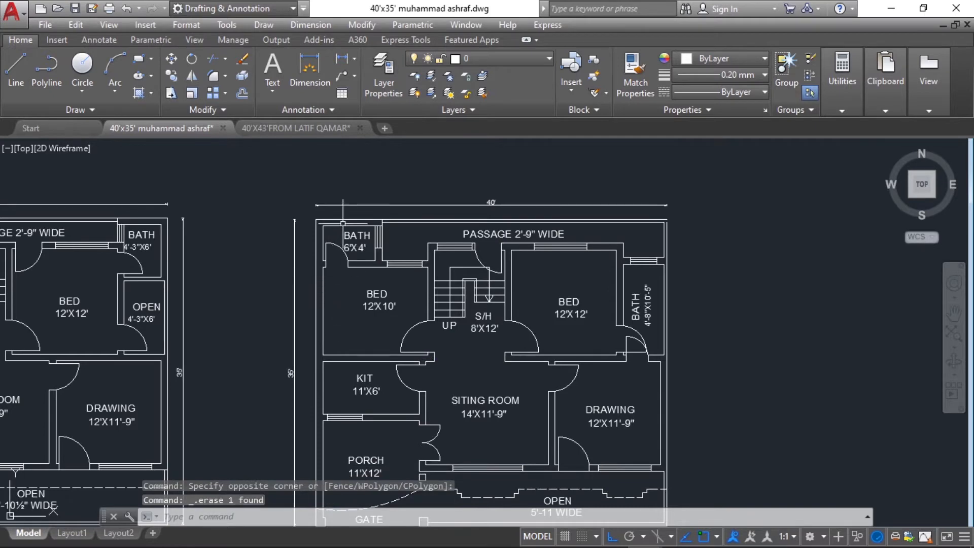
# Measure the clear width of the 6'X4' bath along its outer wall with the Dimension tool, without placing a dimension
pyautogui.scroll(5, 343, 223)
pyautogui.click(307, 63)
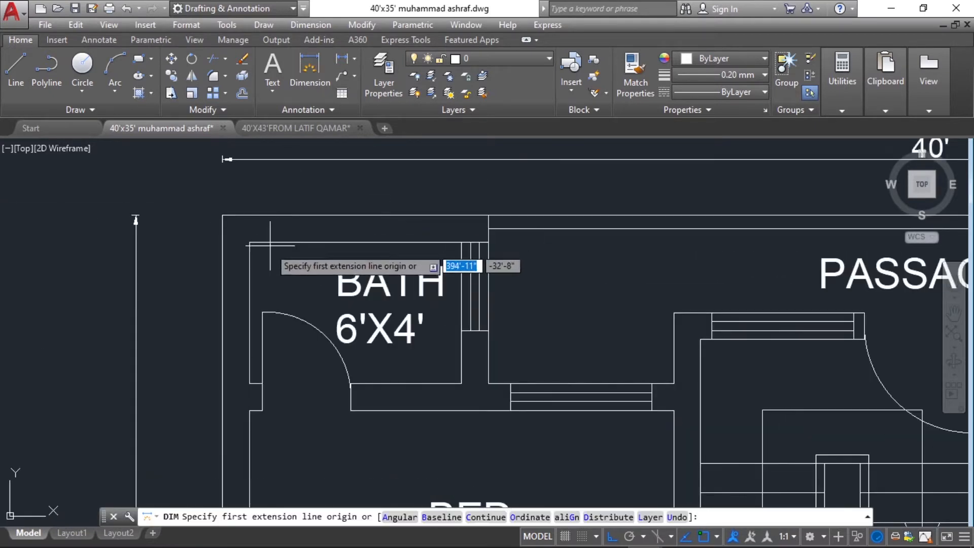
pyautogui.click(249, 243)
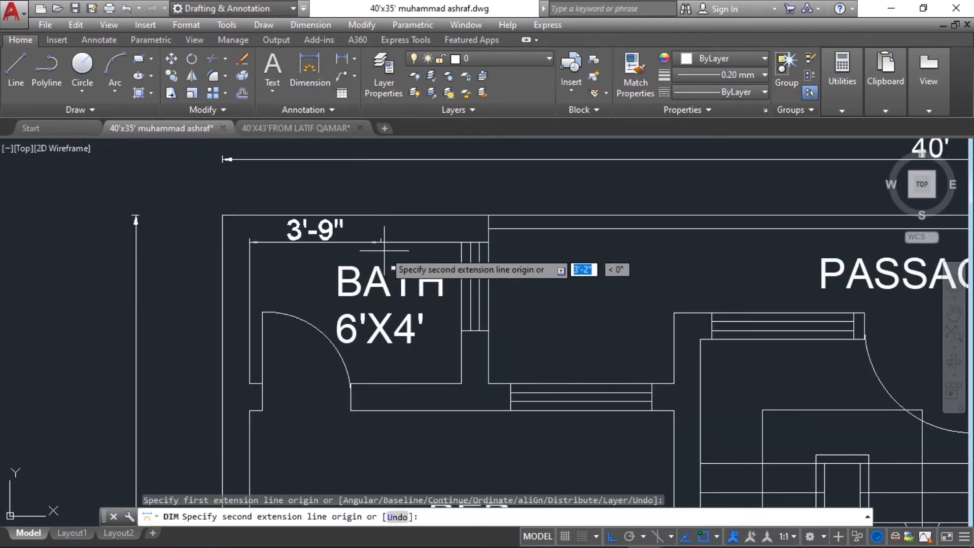
pyautogui.click(460, 243)
pyautogui.press('Escape')
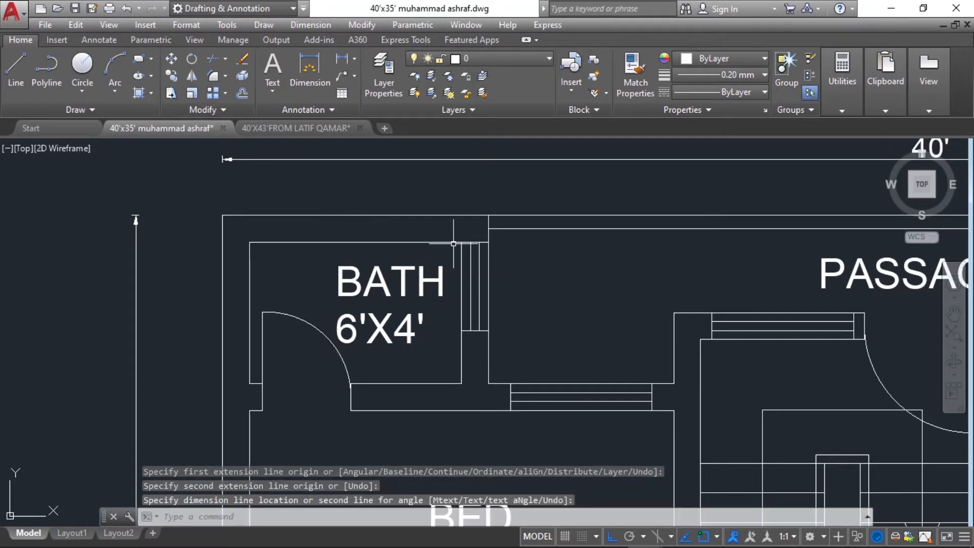
# Measure the clear depth of the 6'X4' bath along its window-side wall with the Dimension tool, without placing a dimension
pyautogui.press('Return')
pyautogui.click(461, 242)
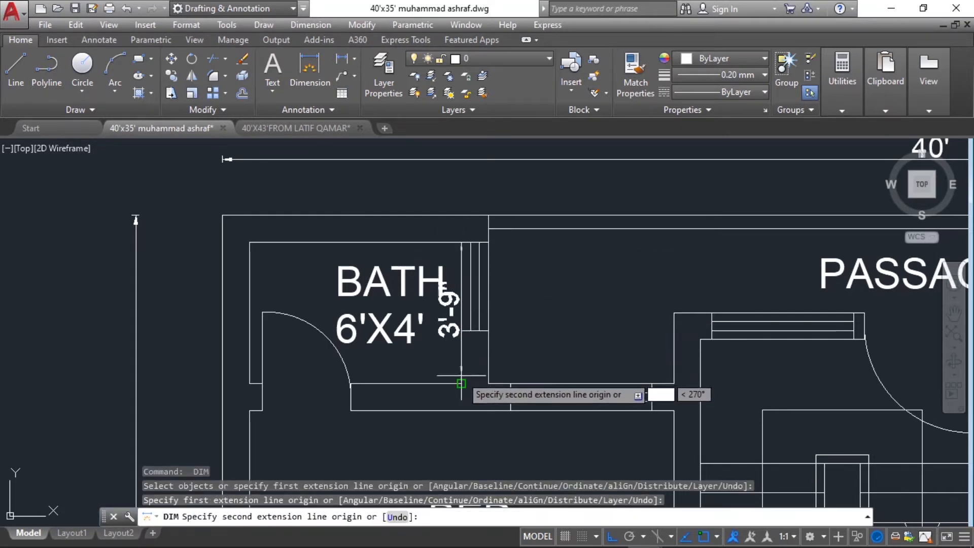
pyautogui.press('Escape')
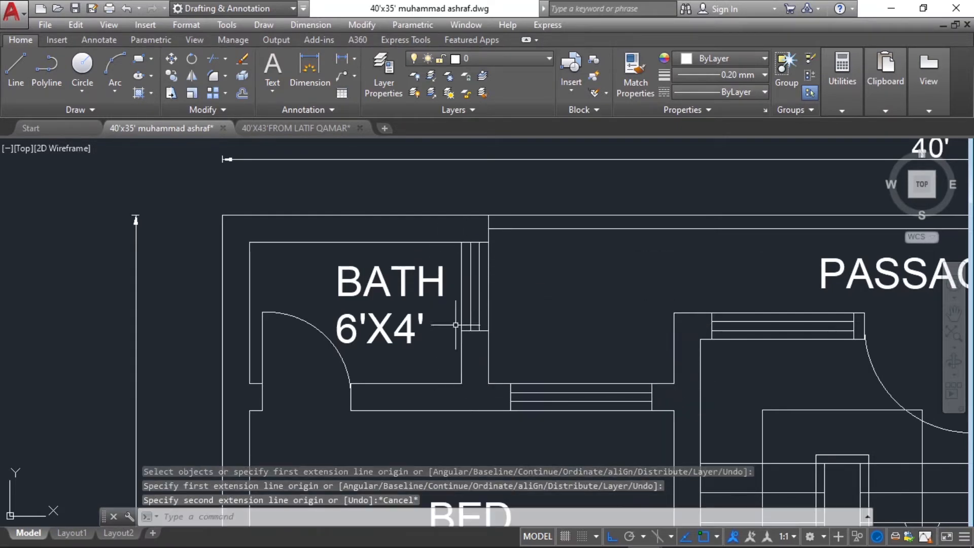
pyautogui.scroll(-5, 450, 268)
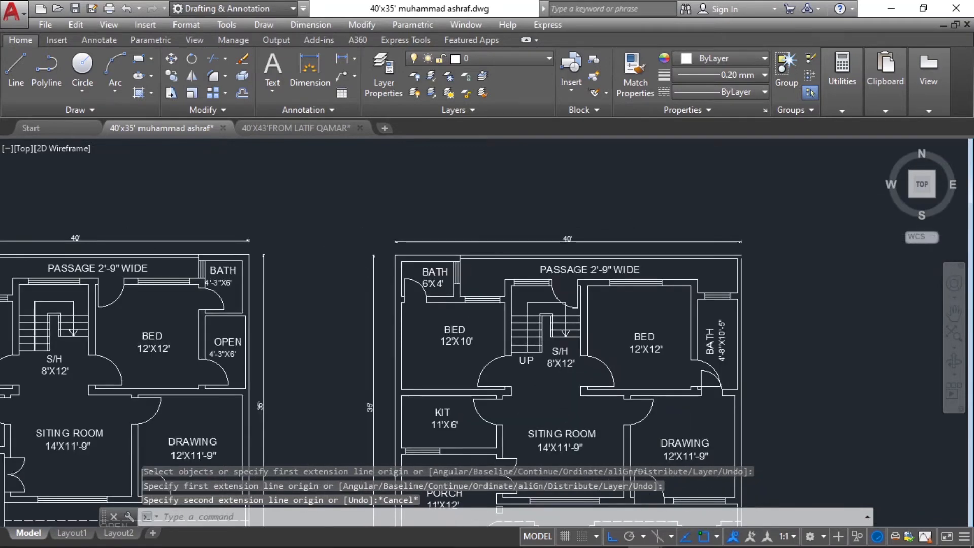
# Measure the clear width of the stair hall along its passage-side wall with the Dimension tool, without placing a dimension
pyautogui.scroll(4, 554, 384)
pyautogui.press('Return')
pyautogui.scroll(-2, 487, 341)
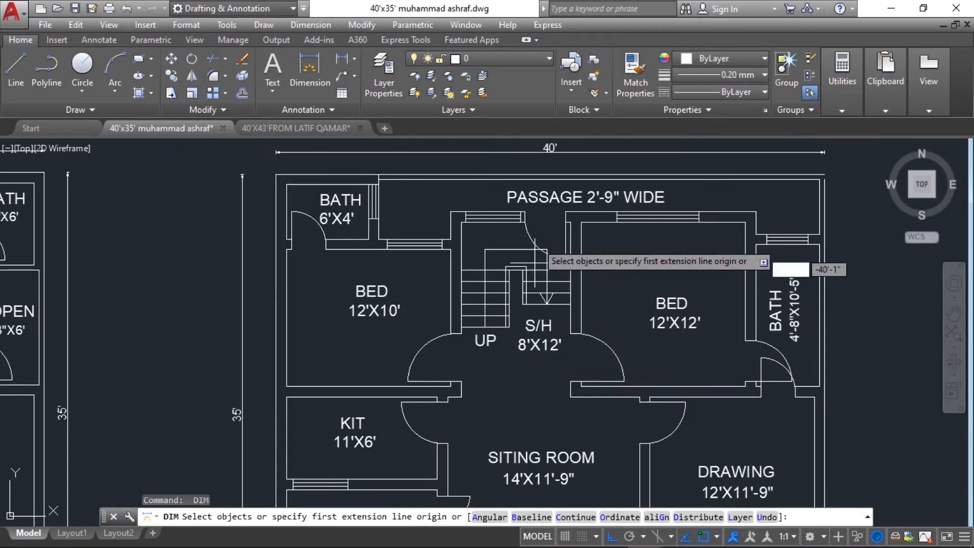
pyautogui.scroll(3, 548, 215)
pyautogui.click(570, 221)
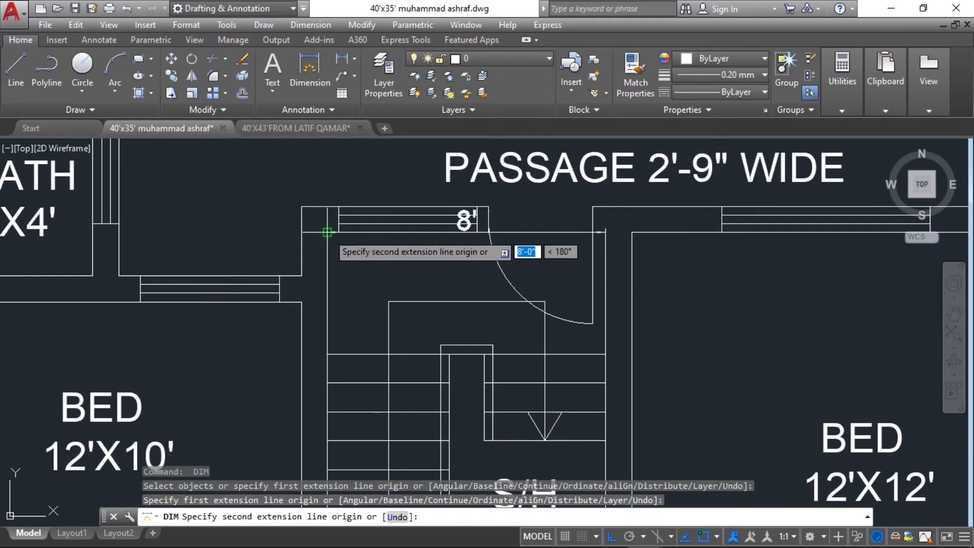
pyautogui.press('Escape')
pyautogui.scroll(-4, 327, 232)
pyautogui.press('Escape')
pyautogui.press('Escape')
pyautogui.press('Escape')
# Measure the width of the stair flight marked UP along its first step with the Dimension tool, without placing a dimension
pyautogui.scroll(2, 427, 316)
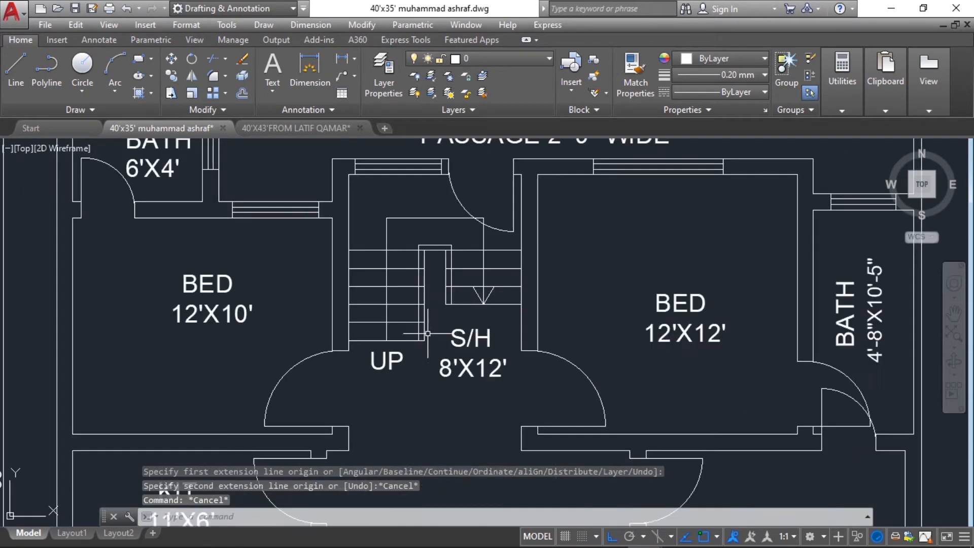
pyautogui.click(309, 68)
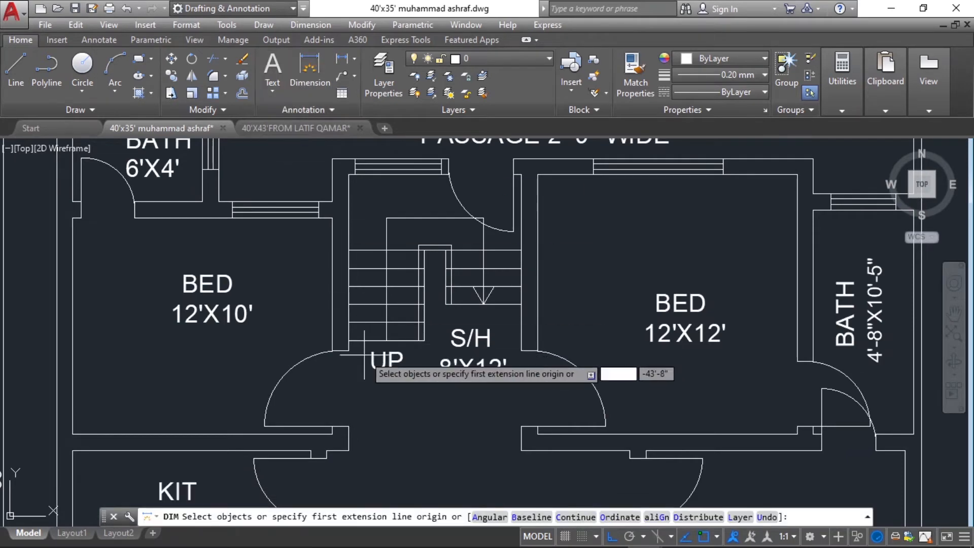
pyautogui.scroll(2, 348, 342)
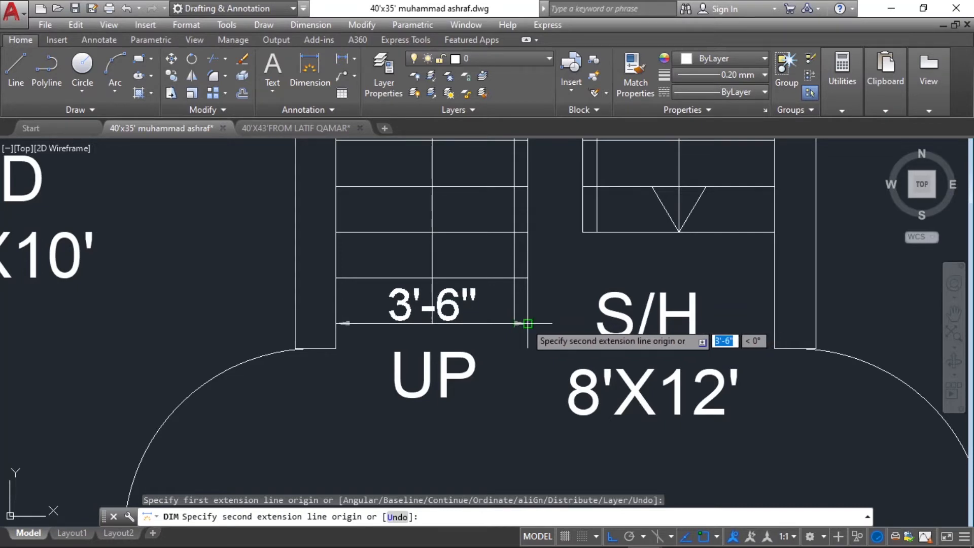
pyautogui.press('Escape')
pyautogui.scroll(-2, 522, 327)
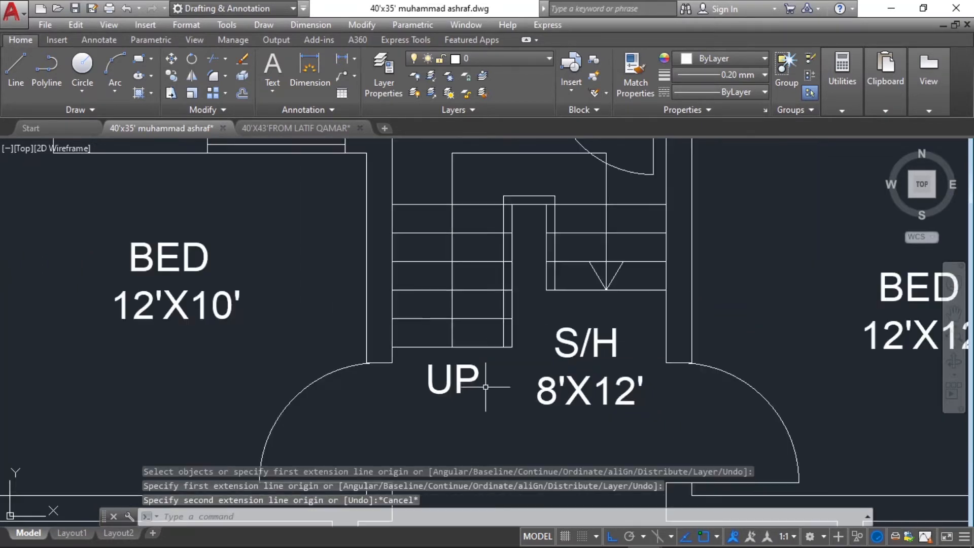
pyautogui.scroll(-2, 491, 271)
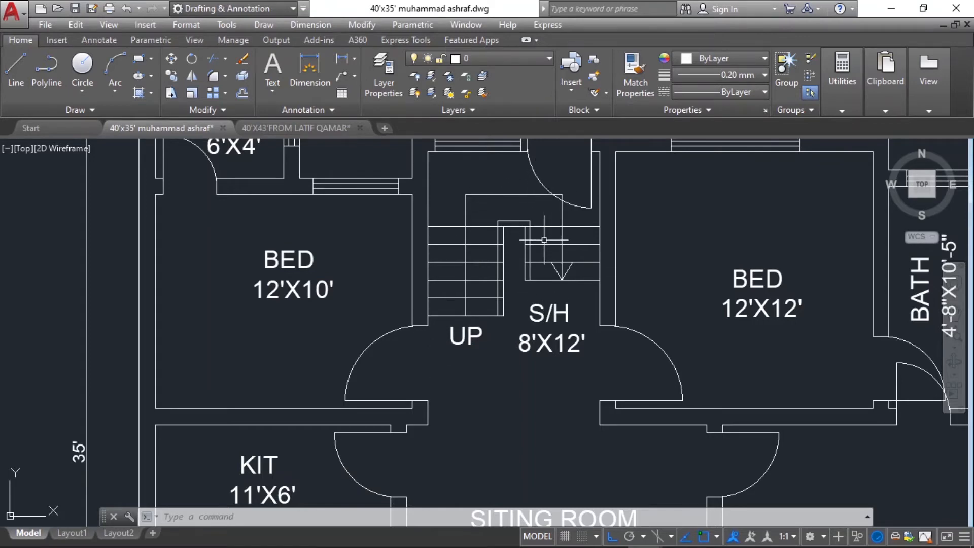
pyautogui.scroll(-2, 554, 286)
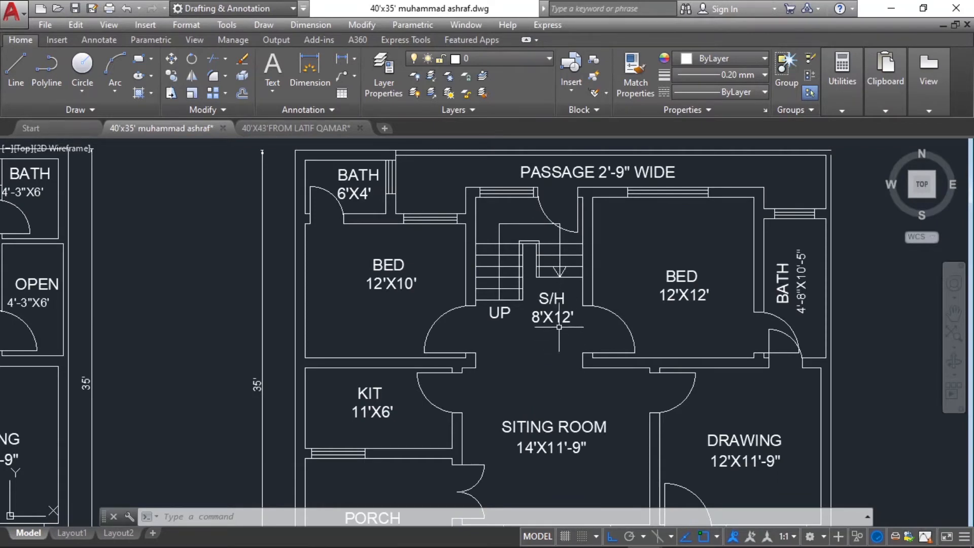
pyautogui.scroll(-4, 559, 327)
pyautogui.press('Escape')
pyautogui.press('Escape')
pyautogui.press('Escape')
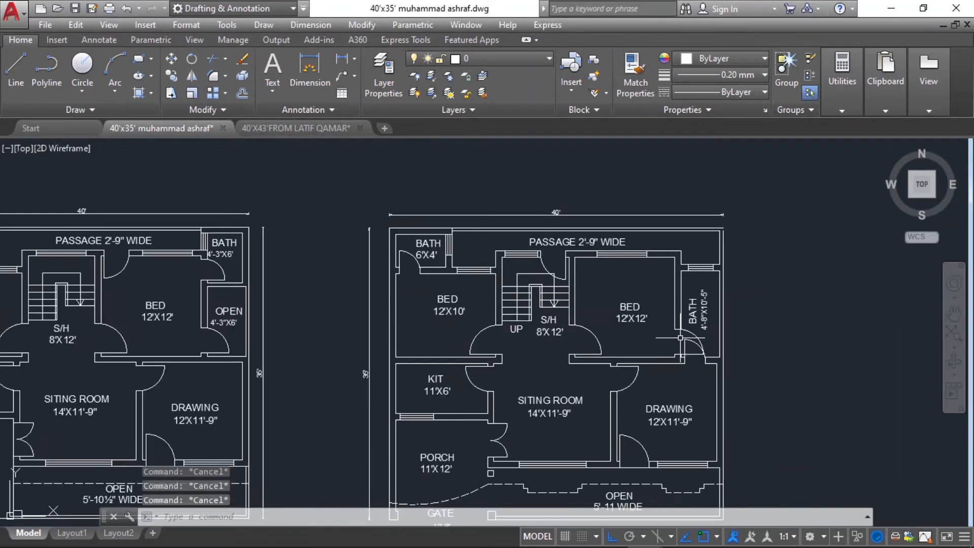
# Measure the 12'X12' bedroom's clear width along the drawing-room wall and depth along the bath wall with the Dimension tool, placing no dimension
pyautogui.scroll(2, 680, 337)
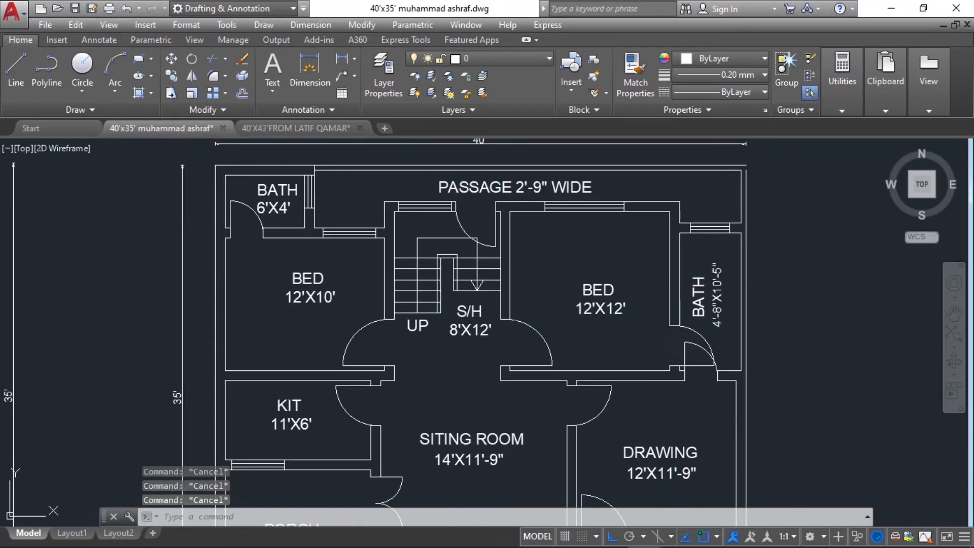
pyautogui.click(320, 60)
pyautogui.scroll(2, 626, 371)
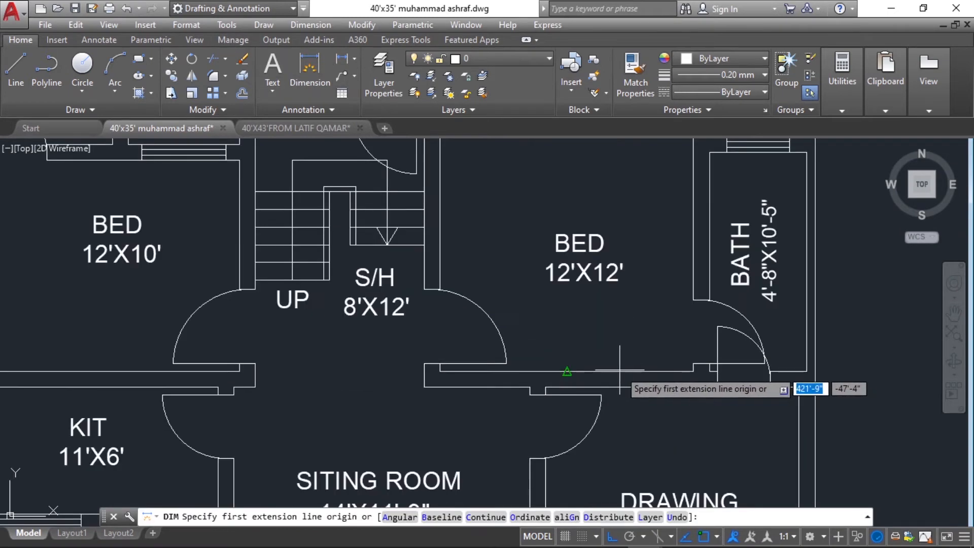
pyautogui.click(707, 368)
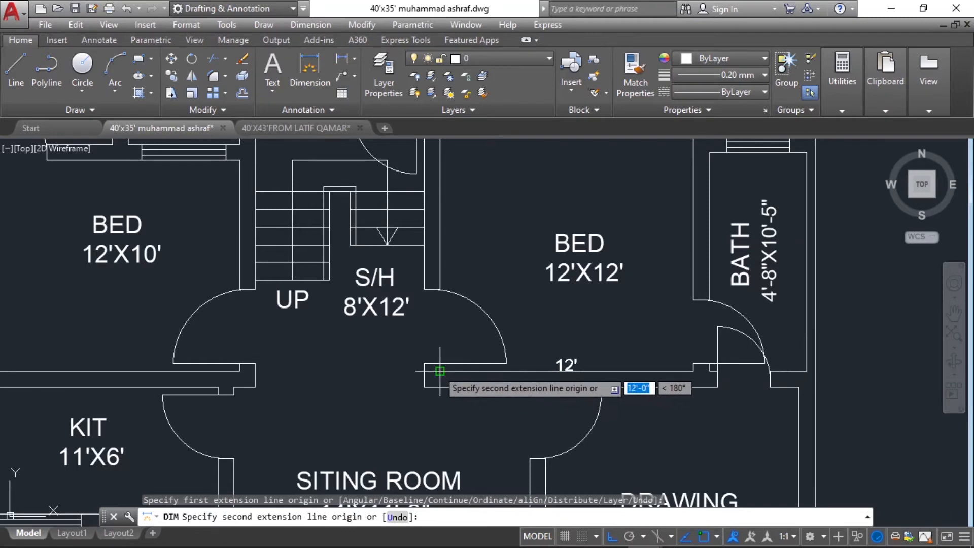
pyautogui.scroll(-2, 440, 373)
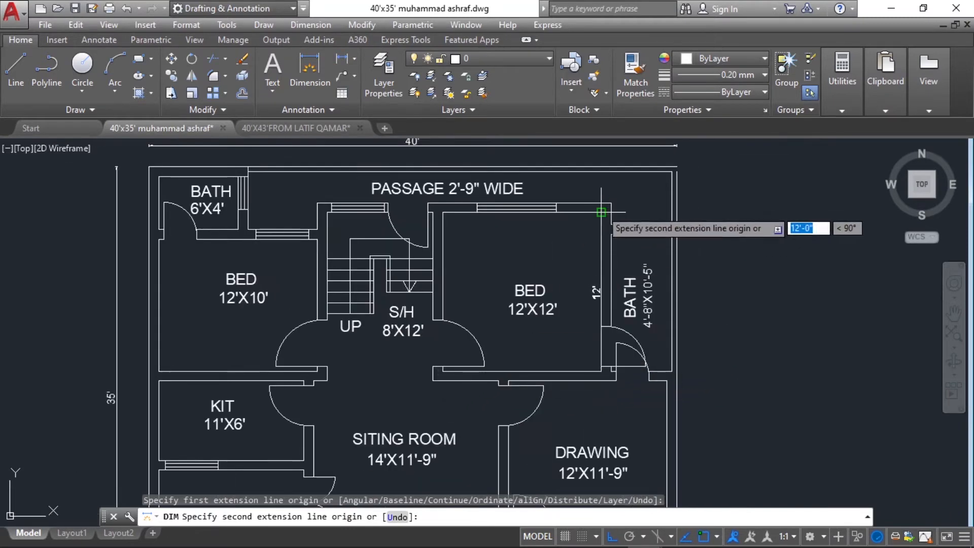
pyautogui.press('Escape')
pyautogui.scroll(2, 541, 308)
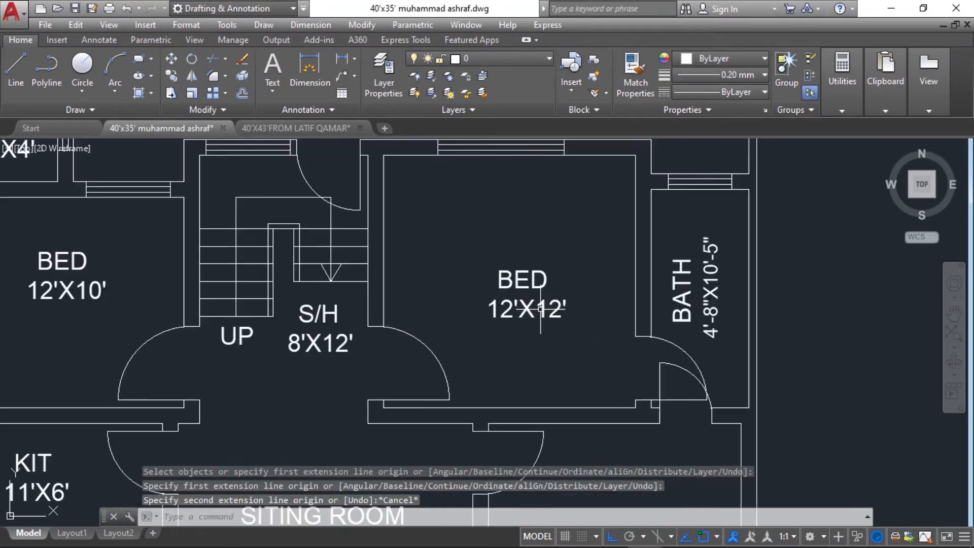
pyautogui.scroll(-2, 719, 360)
# Measure the clear width and length of the bath beside the 12'X12' bedroom from its window-wall corner with the Dimension tool, placing no dimension
pyautogui.scroll(2, 761, 340)
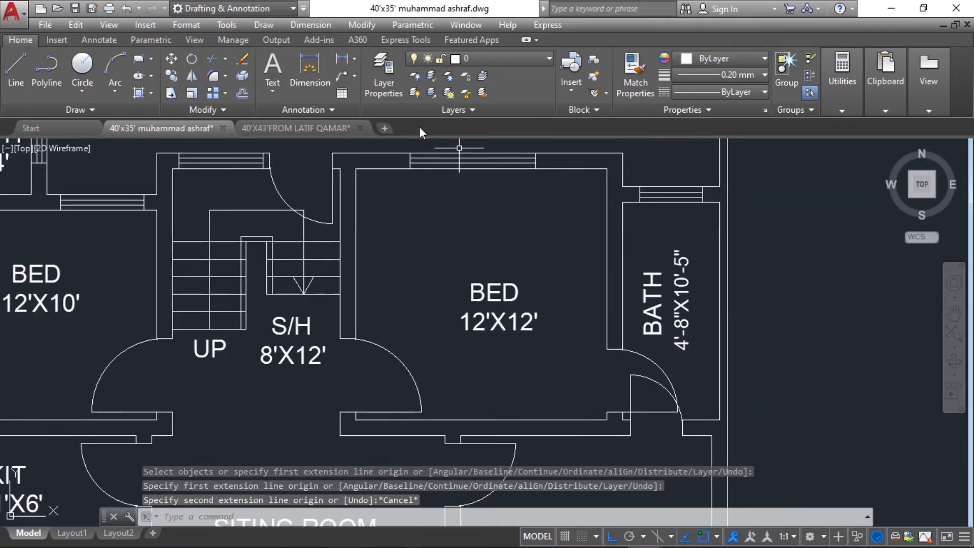
pyautogui.click(322, 65)
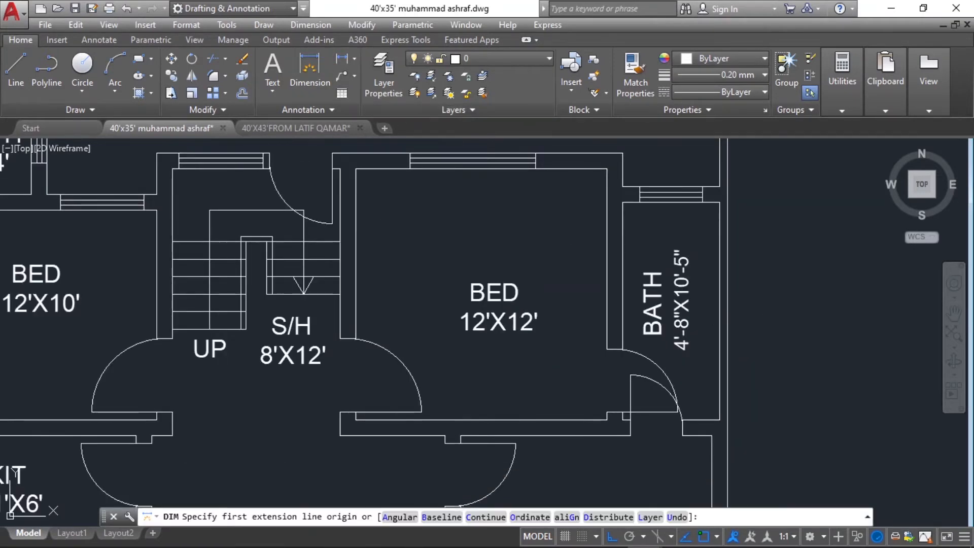
pyautogui.click(622, 202)
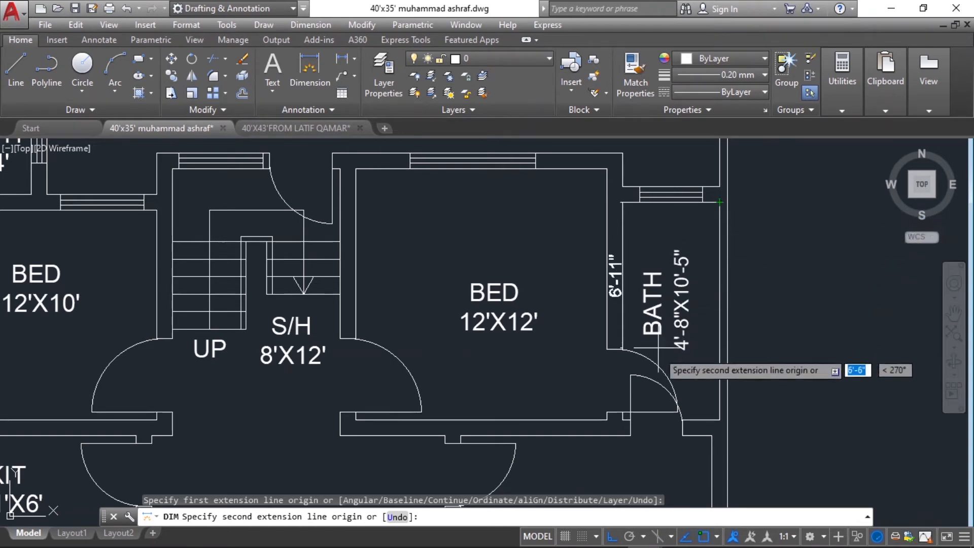
pyautogui.scroll(3, 626, 419)
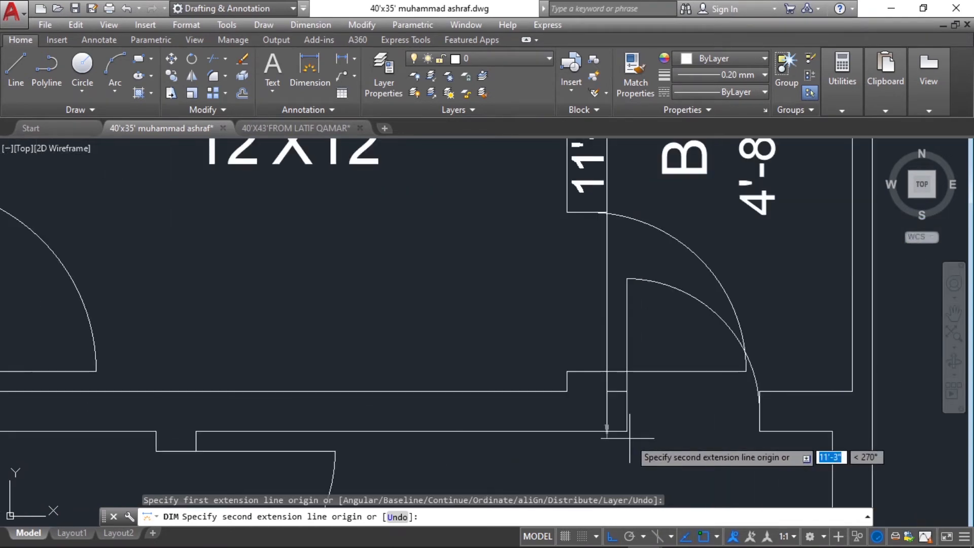
pyautogui.scroll(-2, 606, 391)
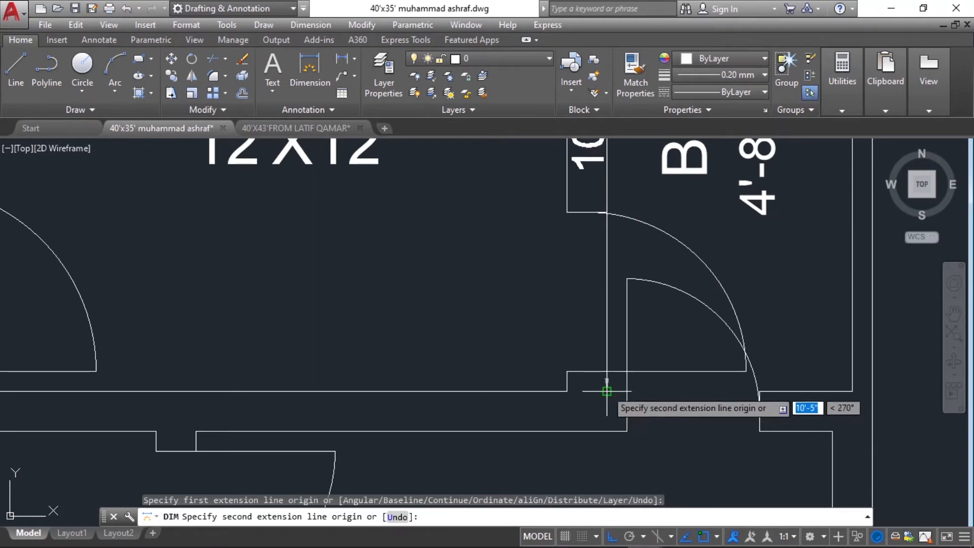
pyautogui.click(606, 391)
pyautogui.press('Escape')
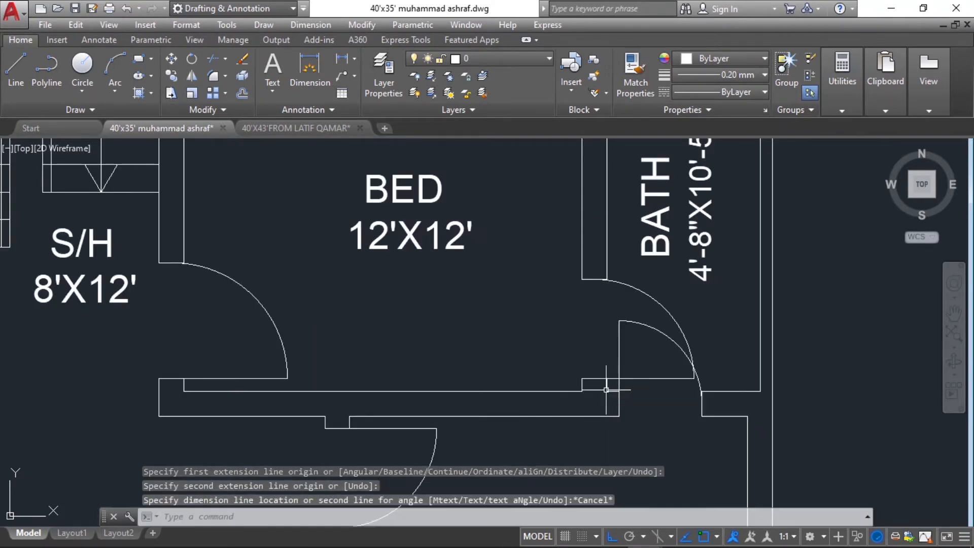
pyautogui.scroll(-3, 714, 208)
pyautogui.scroll(3, 717, 192)
pyautogui.press('Escape')
pyautogui.scroll(-4, 710, 283)
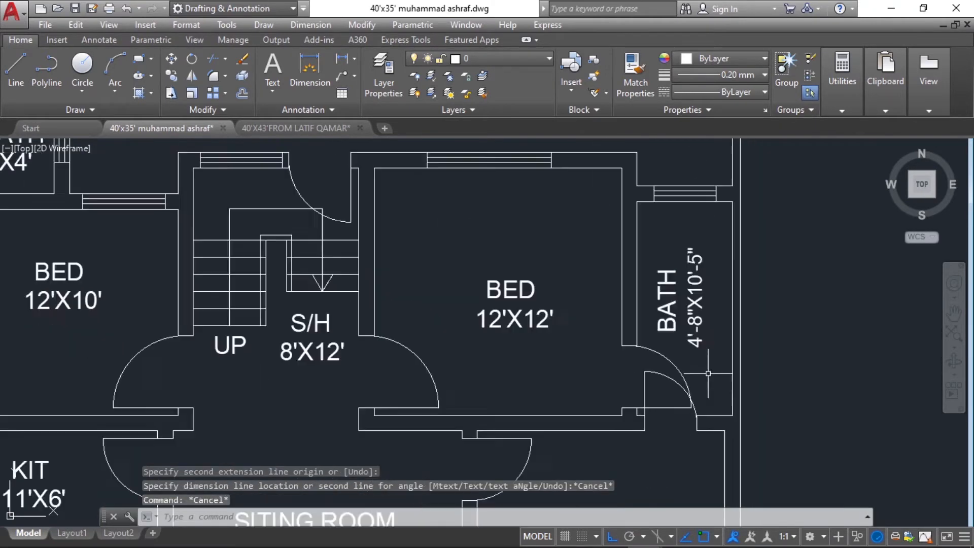
# Measure the passage width from the stair hall's door jamb to the outer wall with the Dimension tool, without placing a dimension
pyautogui.scroll(4, 705, 315)
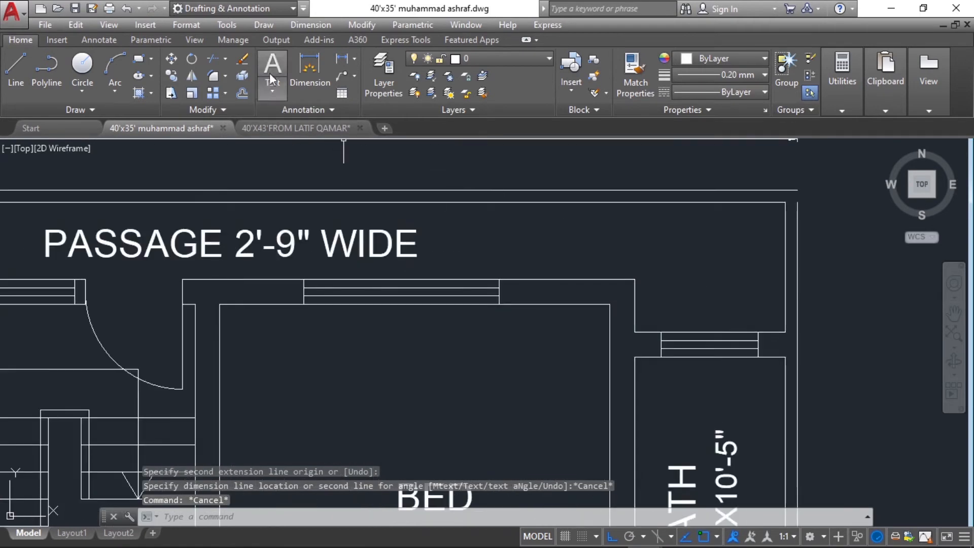
pyautogui.click(298, 52)
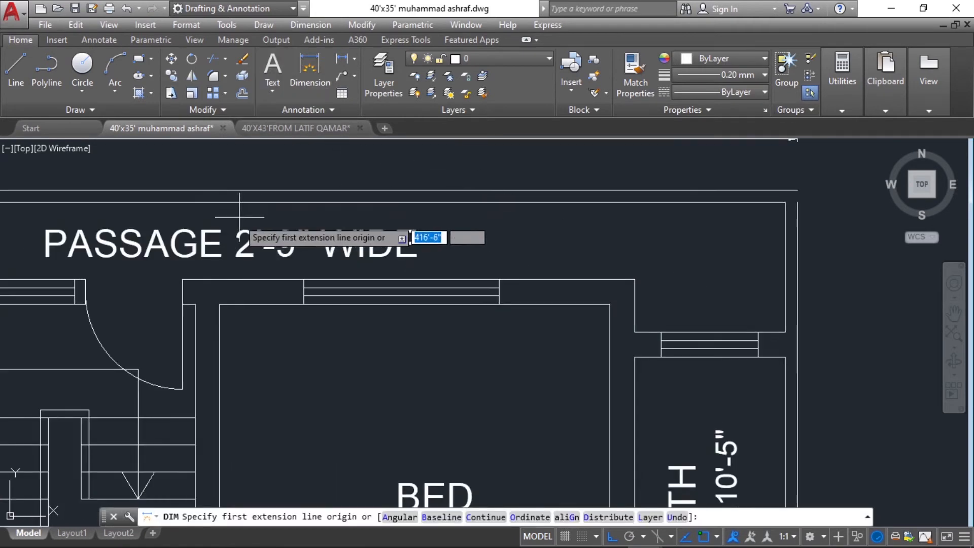
pyautogui.click(182, 278)
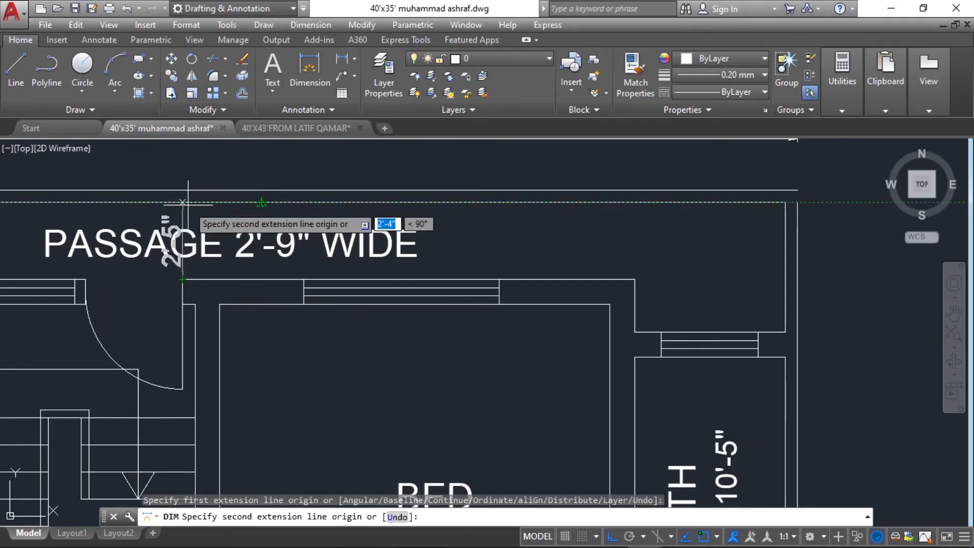
pyautogui.press('Escape')
pyautogui.scroll(-4, 420, 225)
pyautogui.press('Escape')
pyautogui.press('Escape')
pyautogui.press('Escape')
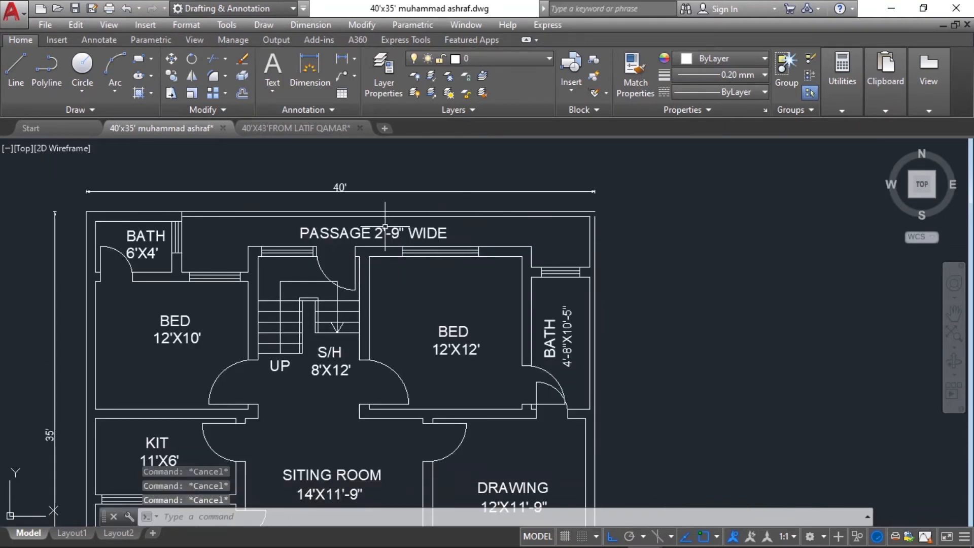
# Dimension the clear depth of the passage's wider end beside the 12'X12' bedroom, placing the dimension inside it above the bath window
pyautogui.scroll(4, 374, 220)
pyautogui.scroll(-2, 637, 242)
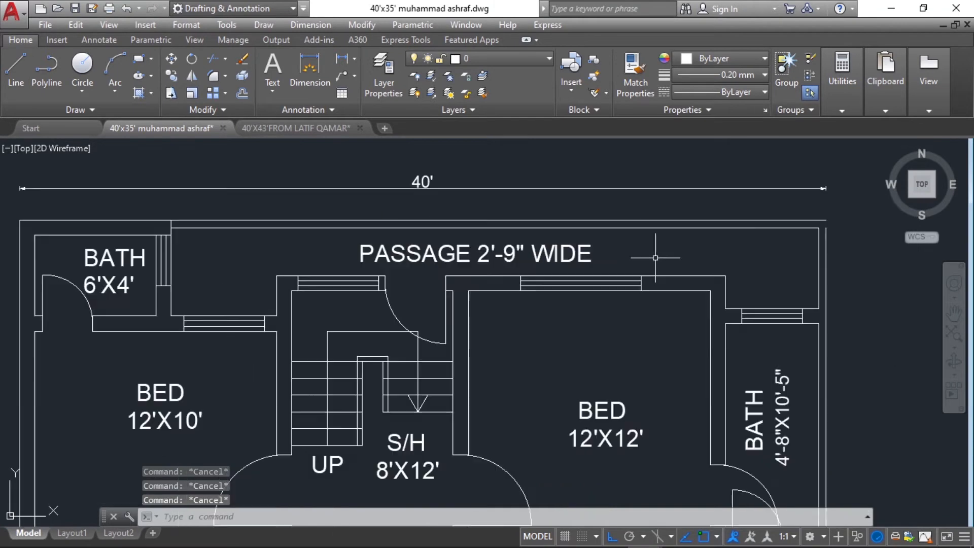
pyautogui.click(308, 68)
pyautogui.click(804, 231)
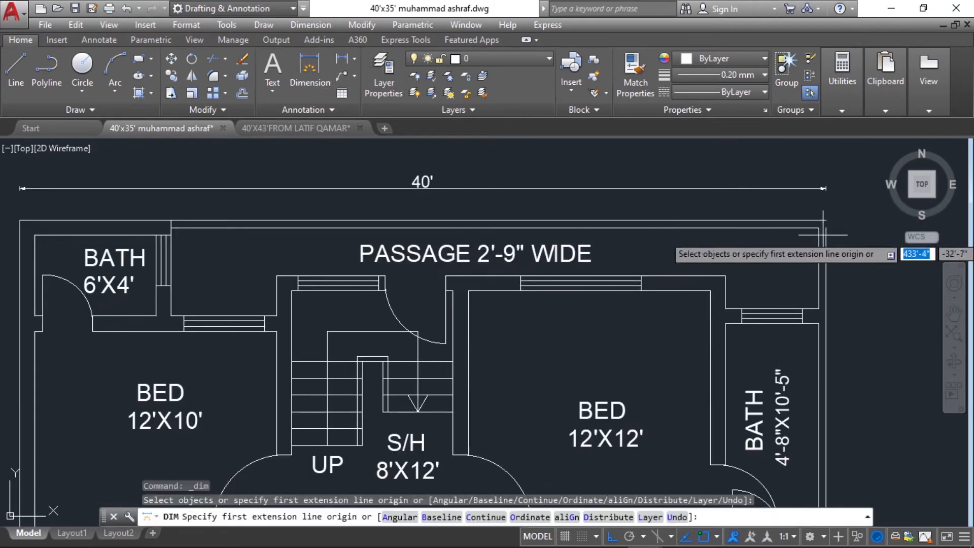
pyautogui.click(819, 229)
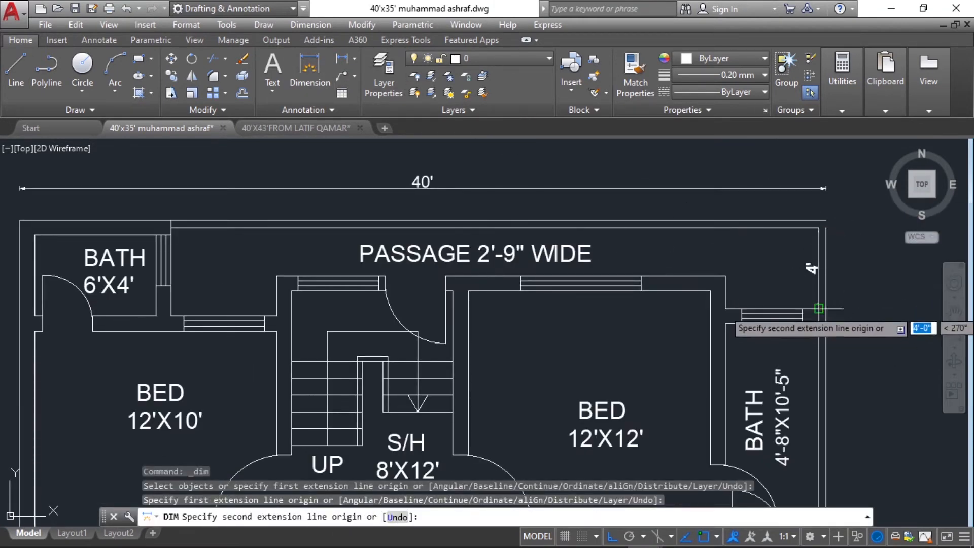
pyautogui.click(817, 307)
pyautogui.click(754, 293)
pyautogui.press('Escape')
# Place the passage's wider-end dimension above the bath window, and delete it
pyautogui.click(761, 260)
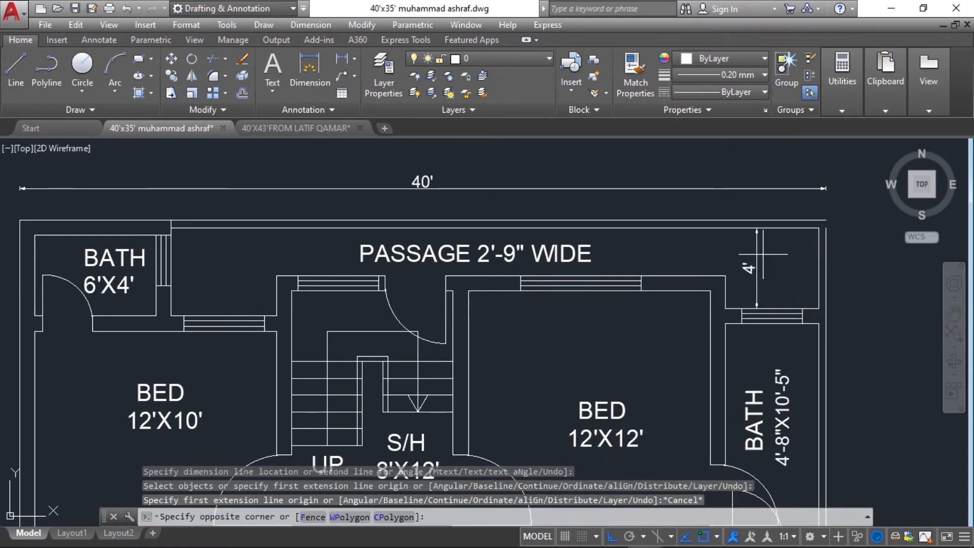
pyautogui.click(746, 268)
pyautogui.press('Delete')
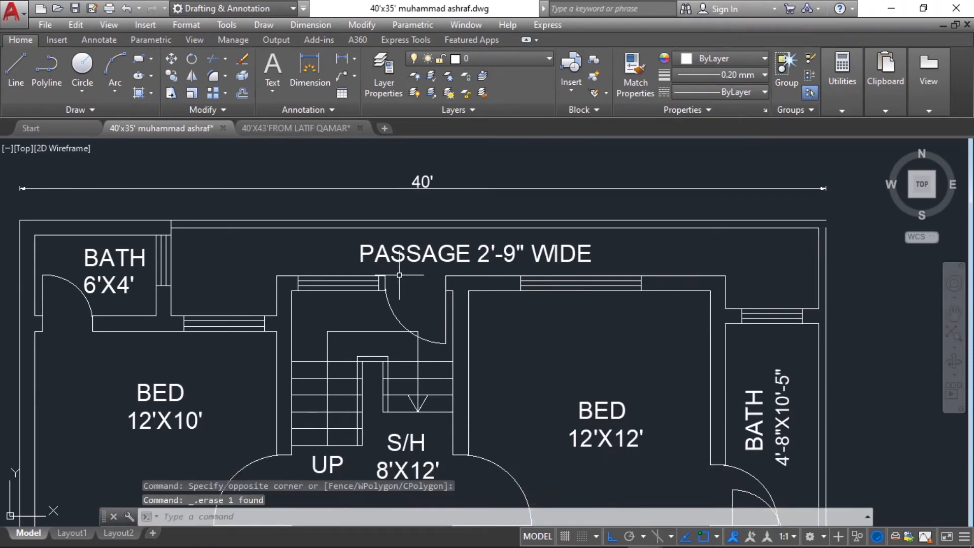
# Compare the two ground floor plans side by side, finishing at the porch of the plan without a gate
pyautogui.scroll(-5, 515, 304)
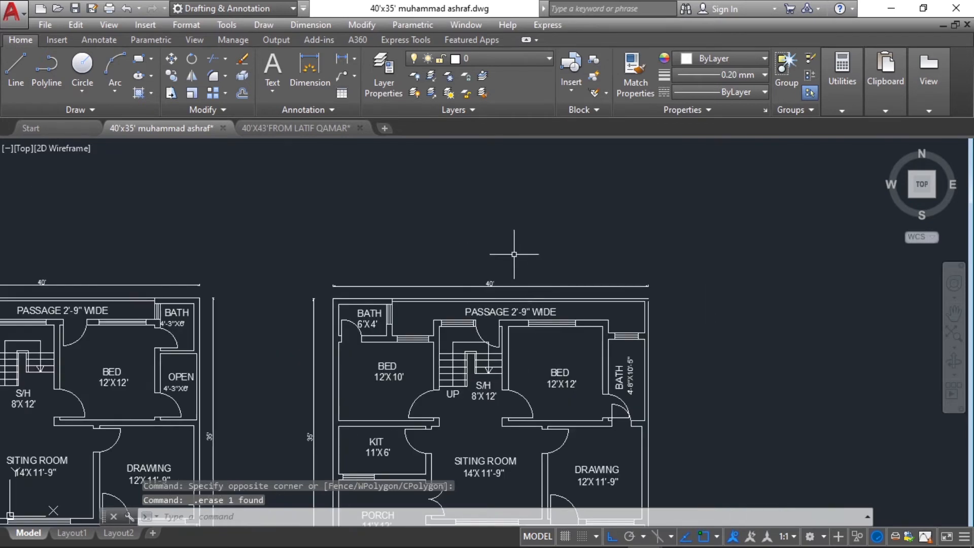
pyautogui.scroll(5, 507, 400)
pyautogui.scroll(-3, 491, 325)
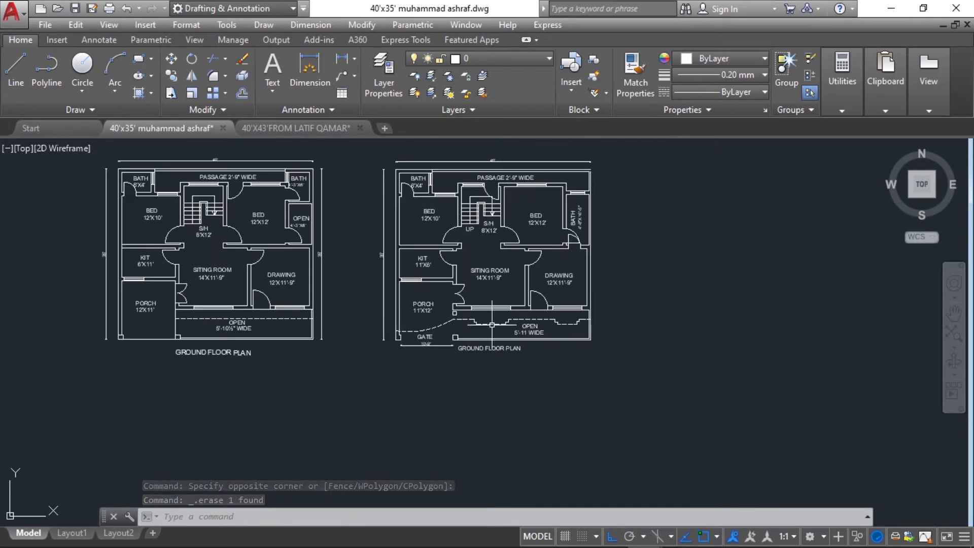
pyautogui.scroll(-2, 490, 349)
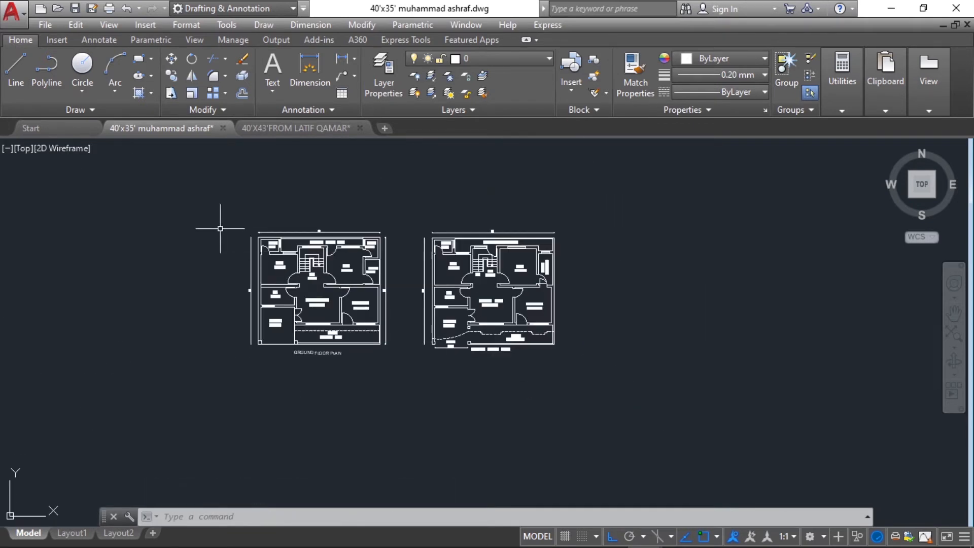
pyautogui.scroll(4, 220, 228)
pyautogui.scroll(-2, 473, 239)
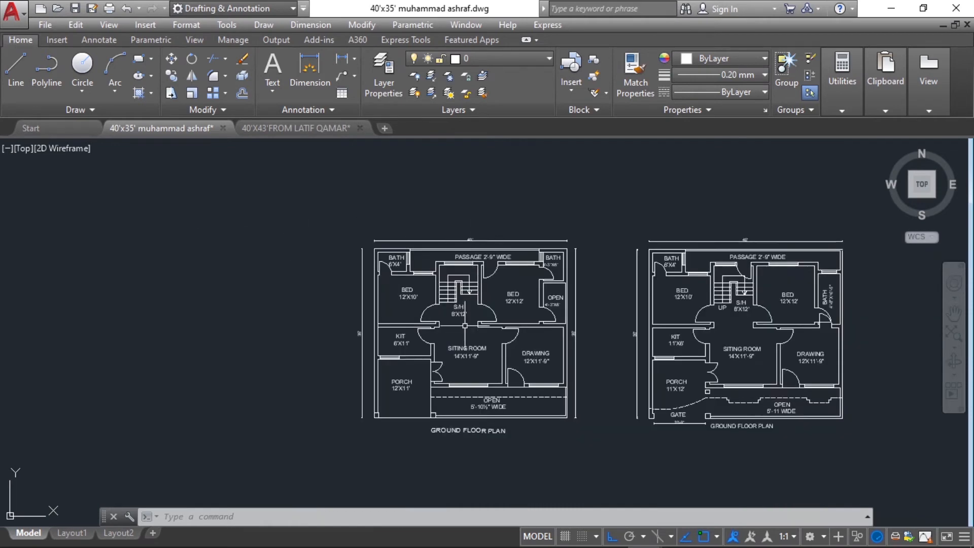
pyautogui.scroll(2, 445, 415)
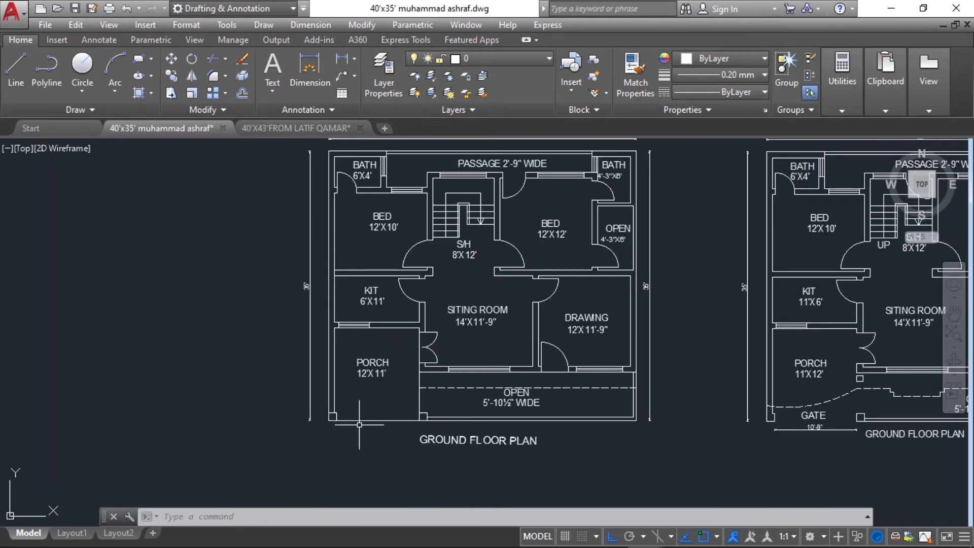
pyautogui.write('tr')
pyautogui.press('Return')
pyautogui.click(376, 414)
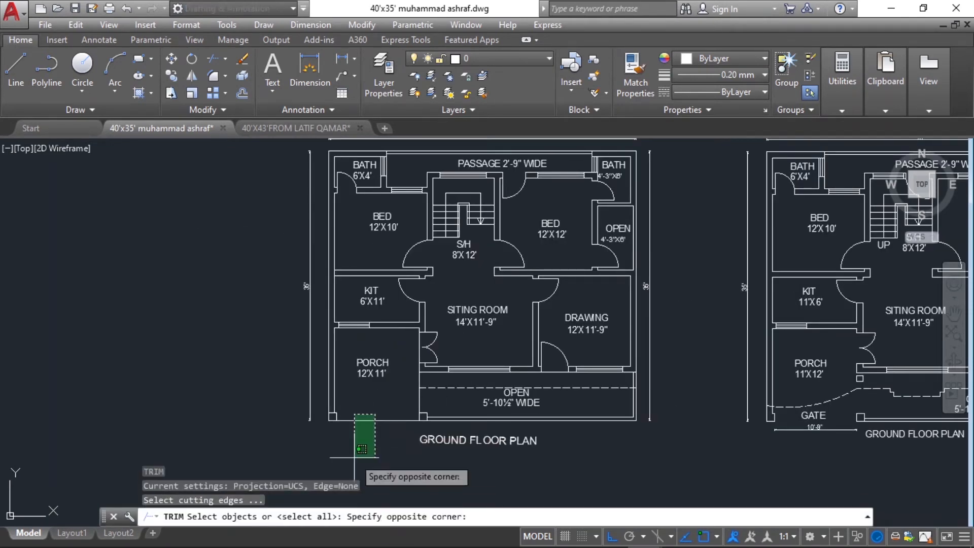
pyautogui.click(361, 449)
pyautogui.press('Escape')
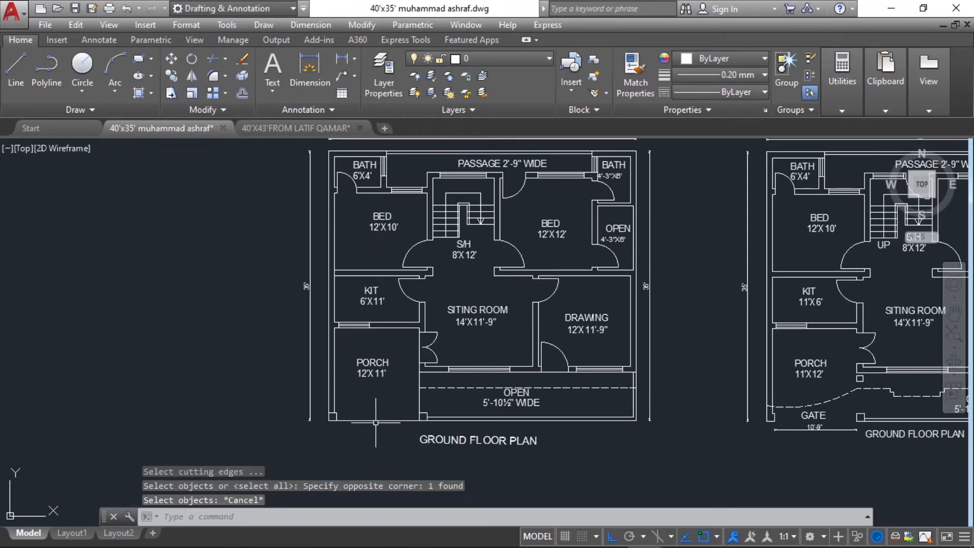
# Try deleting the outer front boundary line below the 12'X11' porch, and undo the deletion
pyautogui.click(376, 421)
pyautogui.press('Delete')
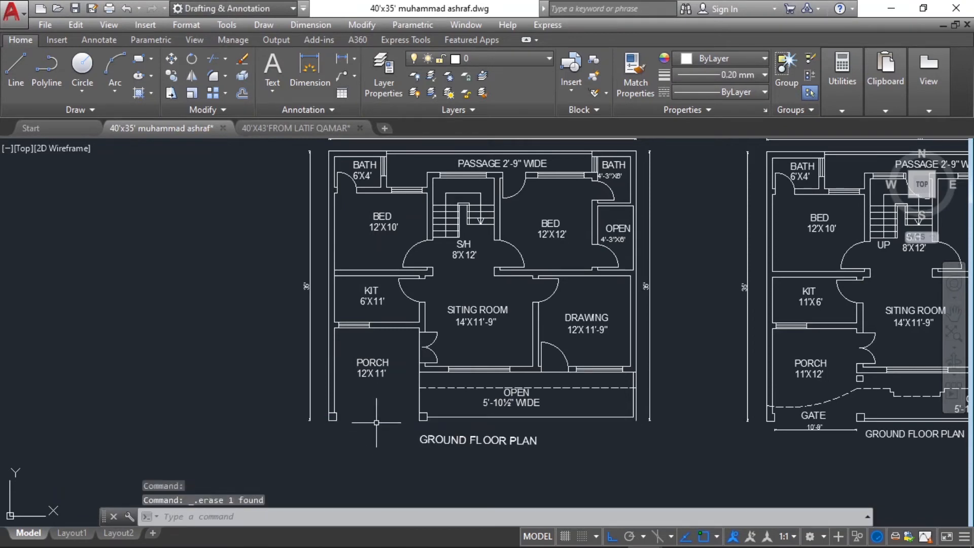
pyautogui.hotkey('ctrl', 'z')
pyautogui.scroll(4, 377, 422)
pyautogui.press('Escape')
pyautogui.scroll(-2, 377, 423)
pyautogui.press('Escape')
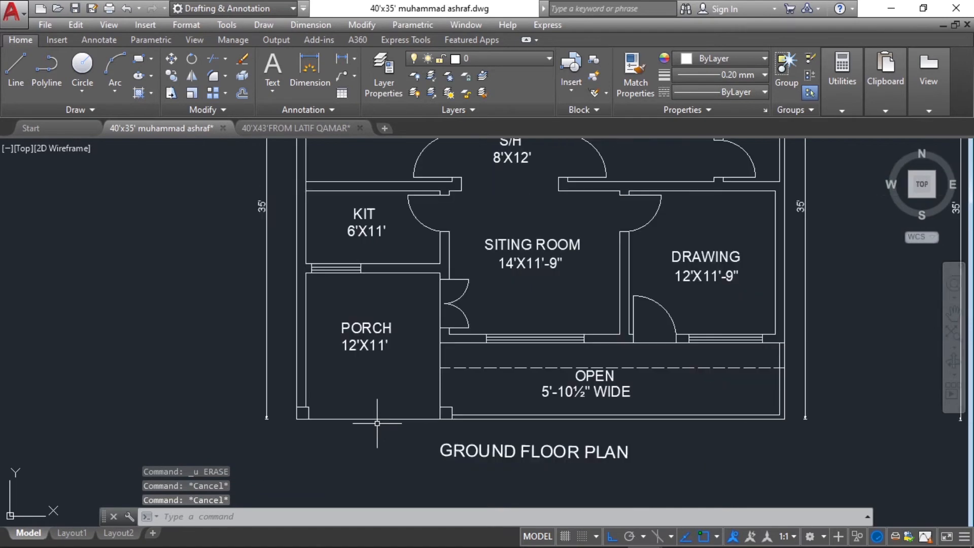
pyautogui.write('tr')
pyautogui.press('Return')
pyautogui.click(393, 409)
pyautogui.click(366, 429)
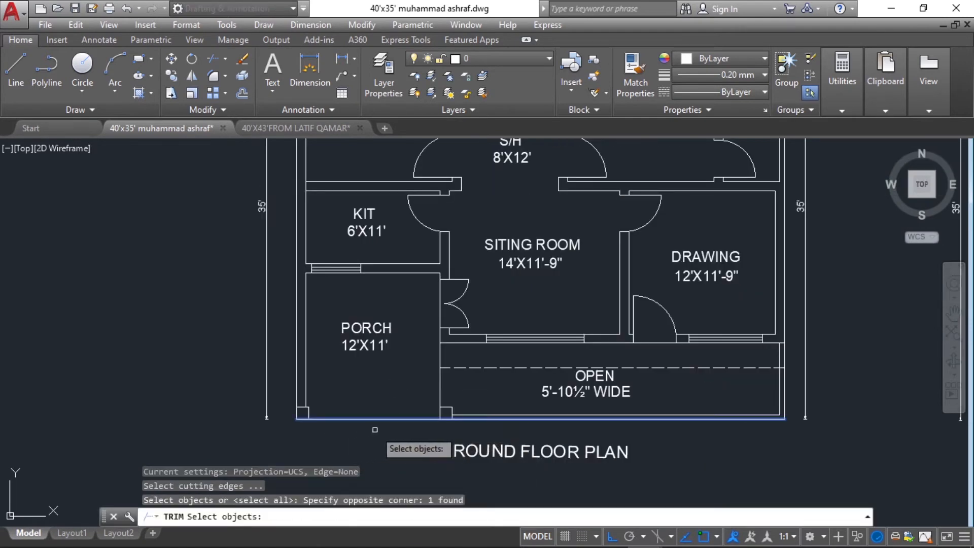
pyautogui.press('Escape')
# Trim the front boundary line between the two pillars of the 12'X11' porch to open the gate
pyautogui.write('tr')
pyautogui.press('Return')
pyautogui.press('Return')
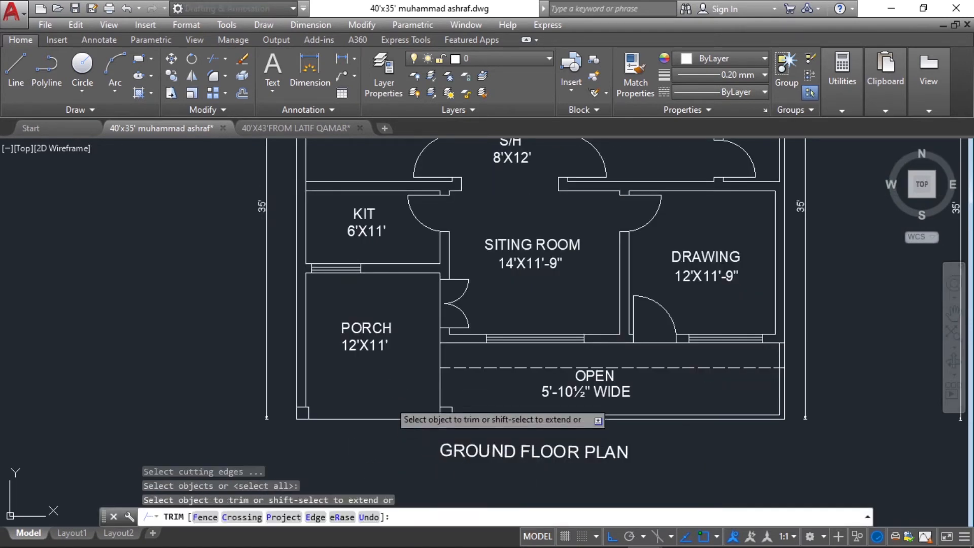
pyautogui.click(391, 424)
pyautogui.click(309, 413)
pyautogui.press('Escape')
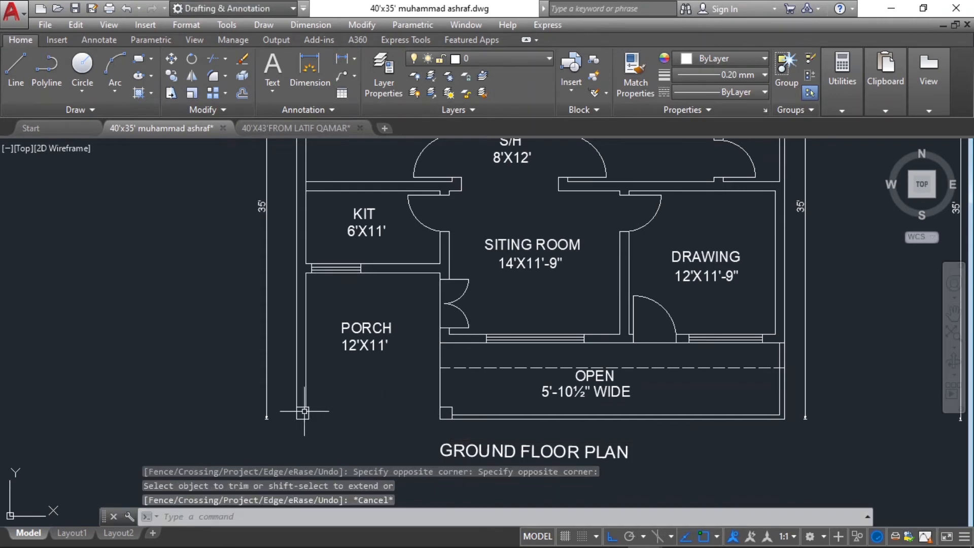
# Trim the top edge of the porch's outer corner pillar where it crosses between the side wall lines
pyautogui.press('Return')
pyautogui.scroll(5, 304, 411)
pyautogui.press('Return')
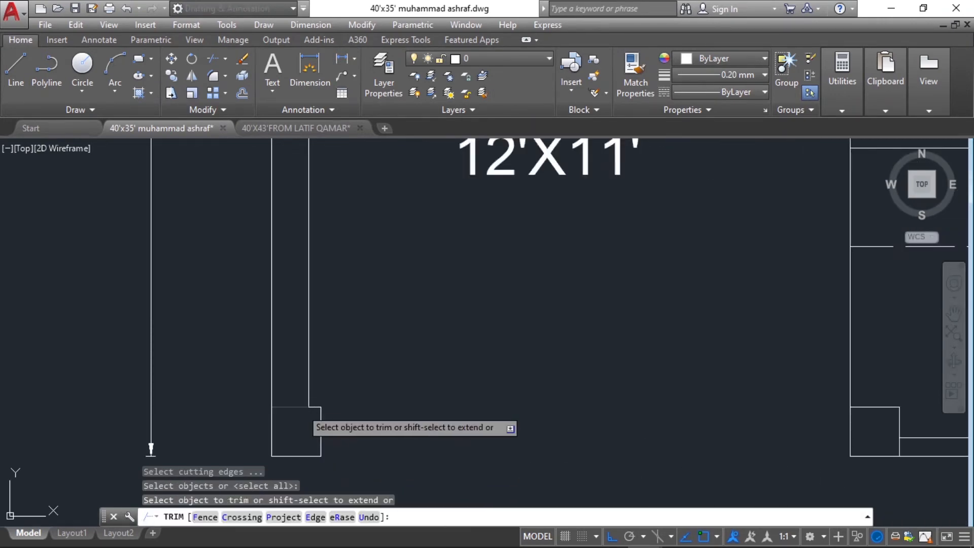
pyautogui.click(298, 405)
pyautogui.scroll(-3, 304, 411)
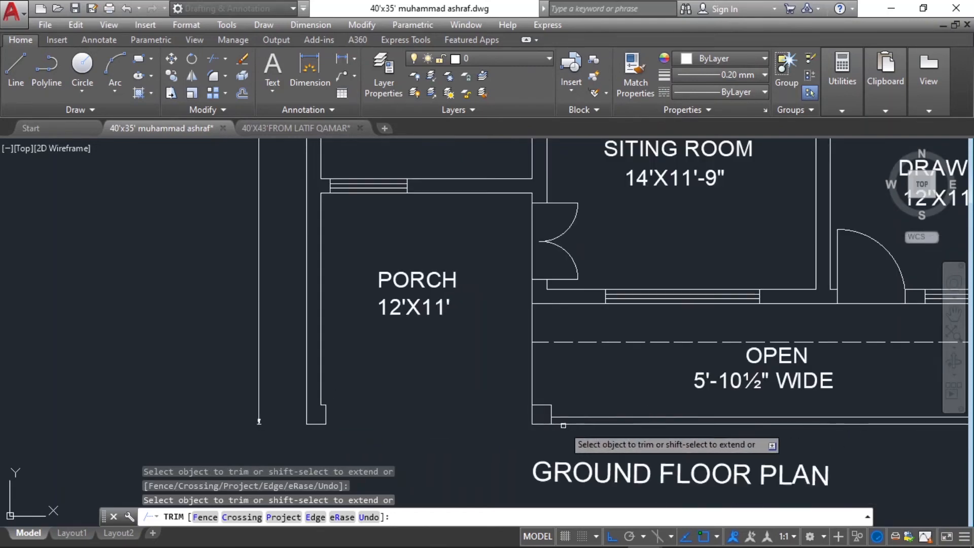
pyautogui.scroll(3, 558, 411)
pyautogui.scroll(-4, 574, 386)
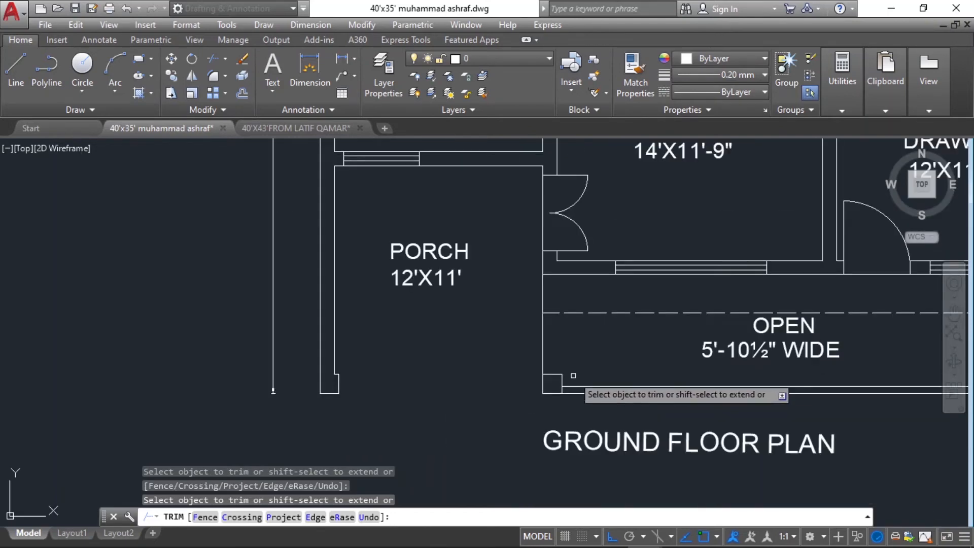
pyautogui.press('Escape')
pyautogui.scroll(-2, 575, 386)
pyautogui.press('Escape')
pyautogui.press('Escape')
pyautogui.press('Escape')
# Trim the edge of the other gate pillar between the two lines of the front boundary wall
pyautogui.scroll(7, 570, 390)
pyautogui.write('tr')
pyautogui.press('Return')
pyautogui.press('Return')
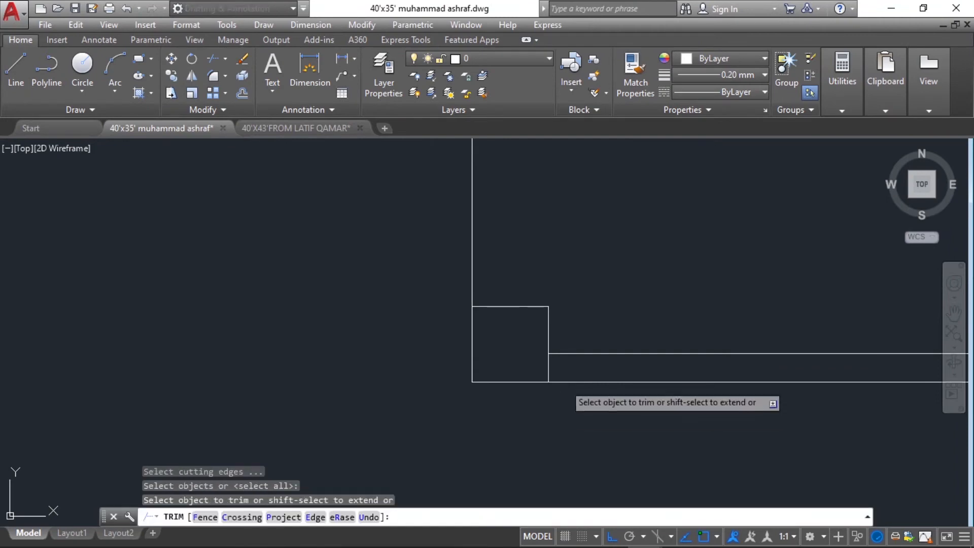
pyautogui.click(561, 369)
pyautogui.scroll(-3, 517, 367)
pyautogui.press('Escape')
pyautogui.press('Escape')
pyautogui.press('Escape')
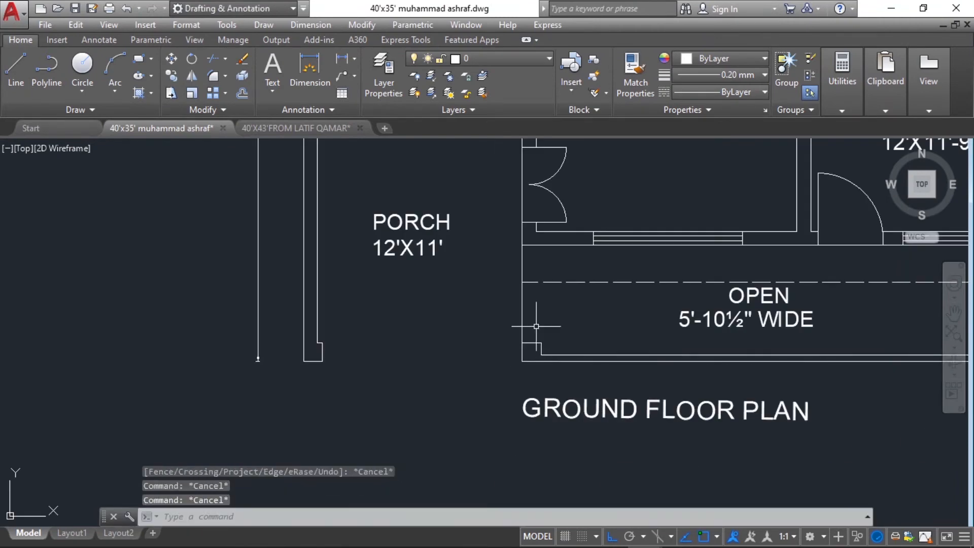
# Trim the line dividing the porch from the open area, from the sitting room wall corner to the gate pillar
pyautogui.scroll(-2, 535, 321)
pyautogui.scroll(5, 534, 299)
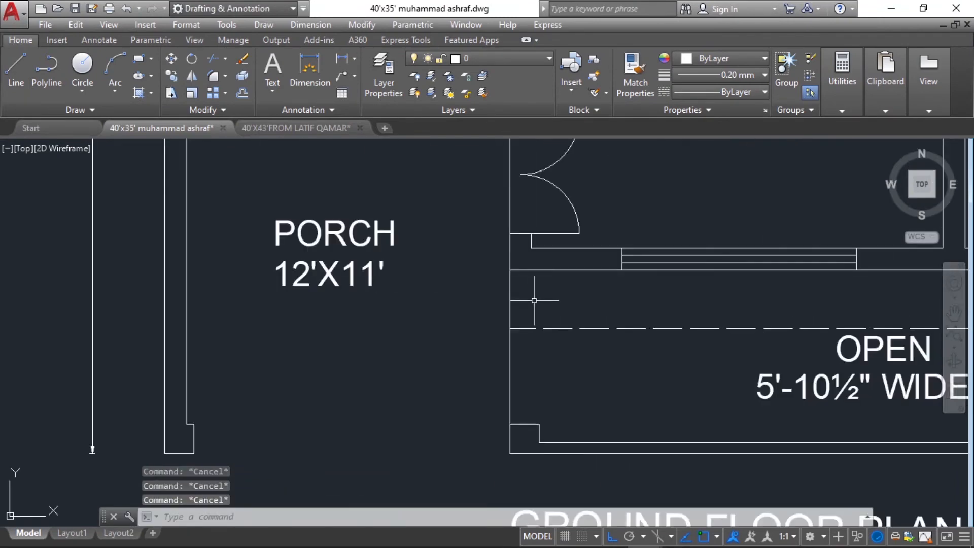
pyautogui.write('tr')
pyautogui.press('Return')
pyautogui.press('Return')
pyautogui.click(533, 304)
pyautogui.click(509, 290)
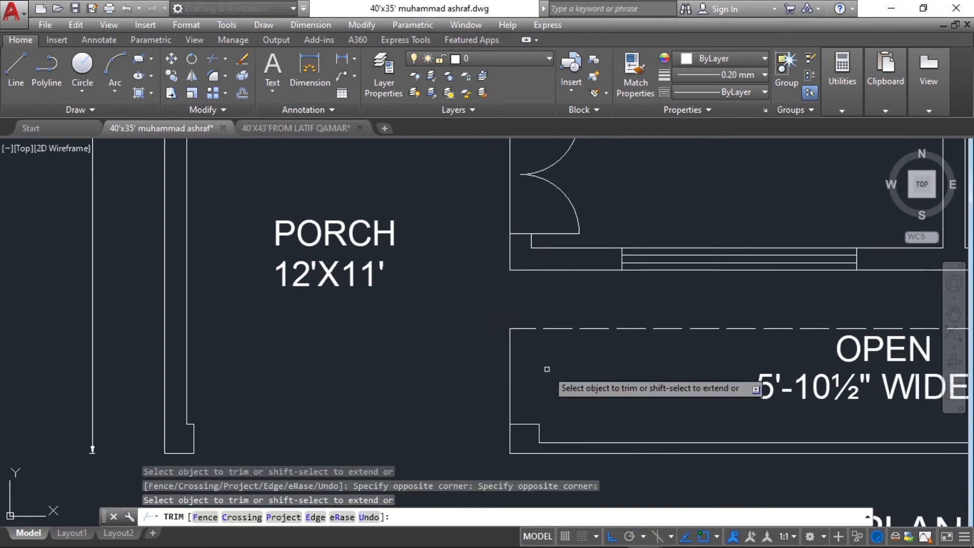
pyautogui.click(547, 369)
pyautogui.click(500, 355)
# Trim the porch-side wall line across the sitting room's double door opening
pyautogui.scroll(-2, 512, 330)
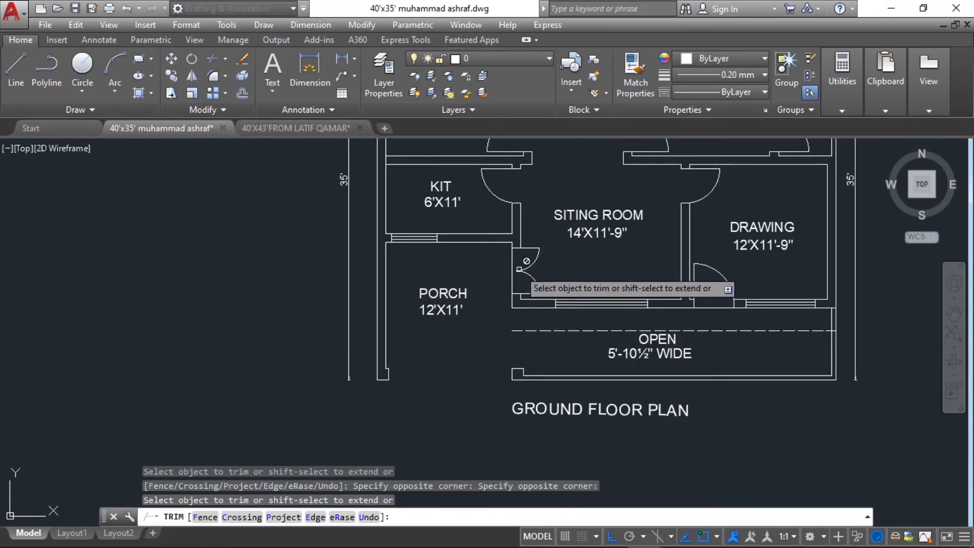
pyautogui.click(519, 256)
pyautogui.click(499, 260)
pyautogui.press('Escape')
pyautogui.press('Escape')
pyautogui.press('Escape')
# Draw a 2' vertical line from the porch end of the dashed line up to the sitting room's wall corner
pyautogui.scroll(2, 521, 335)
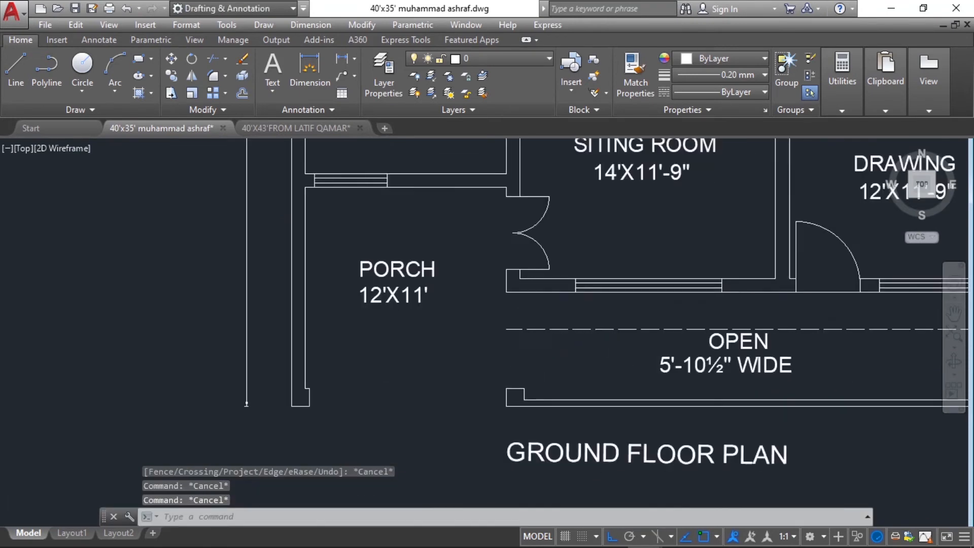
pyautogui.scroll(2, 497, 326)
pyautogui.scroll(-2, 495, 327)
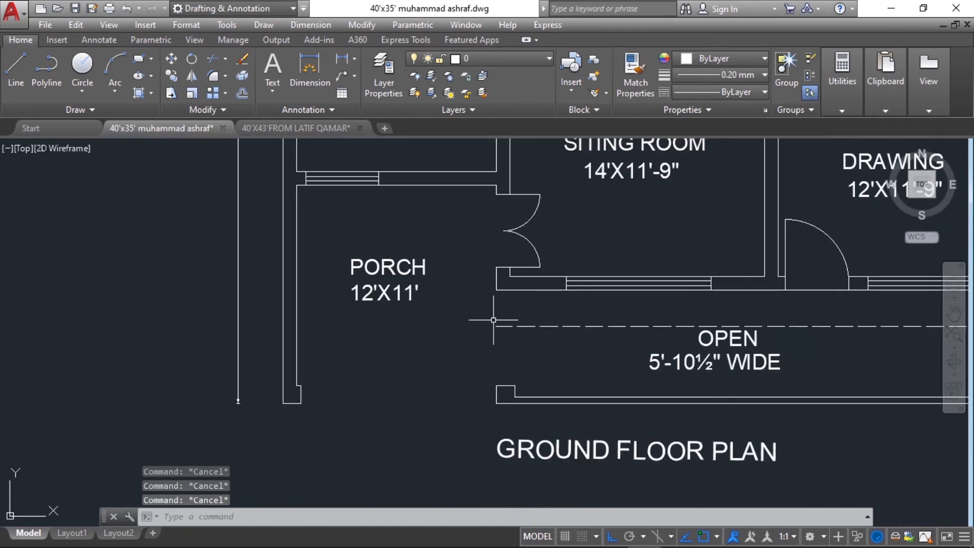
pyautogui.write('l')
pyautogui.press('Return')
pyautogui.click(495, 326)
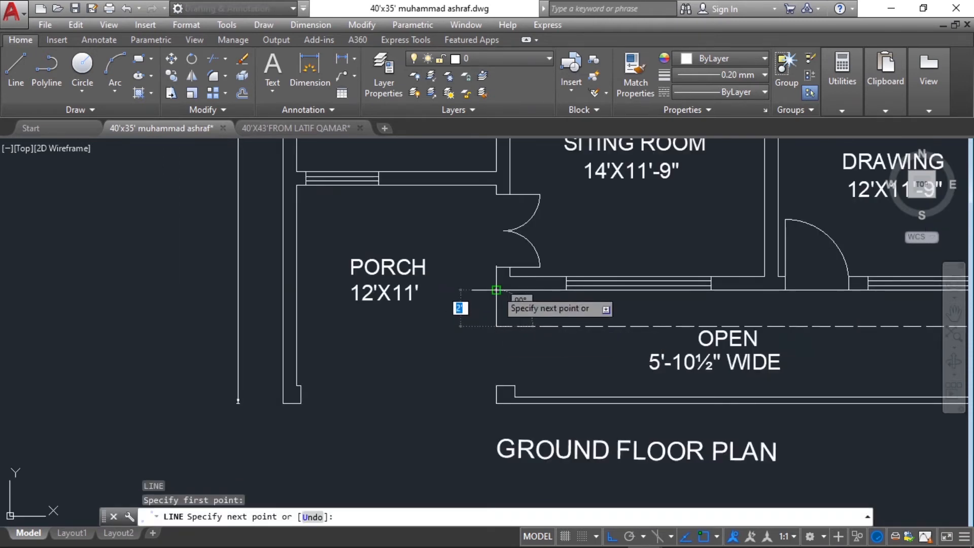
pyautogui.click(495, 290)
pyautogui.press('Escape')
pyautogui.scroll(-2, 506, 382)
pyautogui.press('Escape')
pyautogui.press('Escape')
pyautogui.press('Escape')
# Change the size label under OPEN to 5'-11" WIDE
pyautogui.scroll(2, 596, 350)
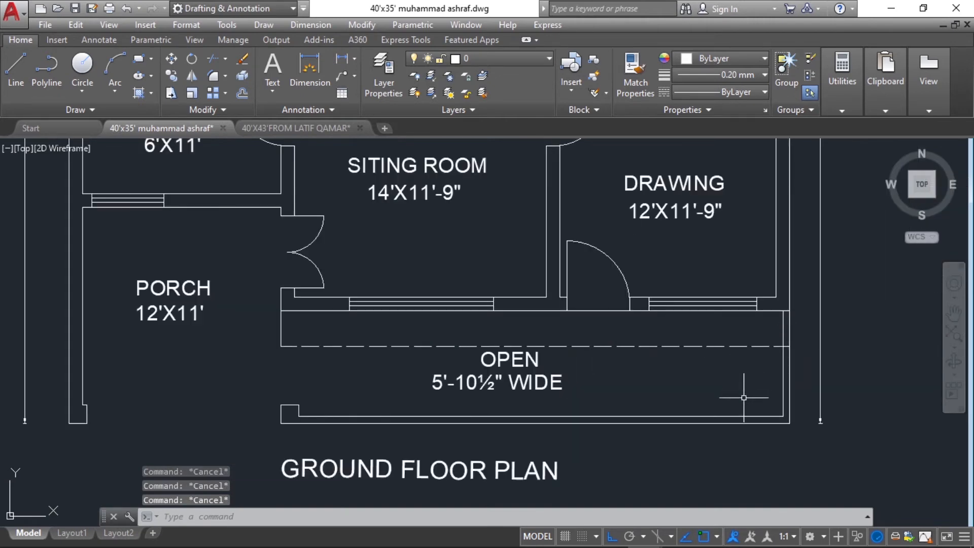
pyautogui.scroll(-2, 743, 398)
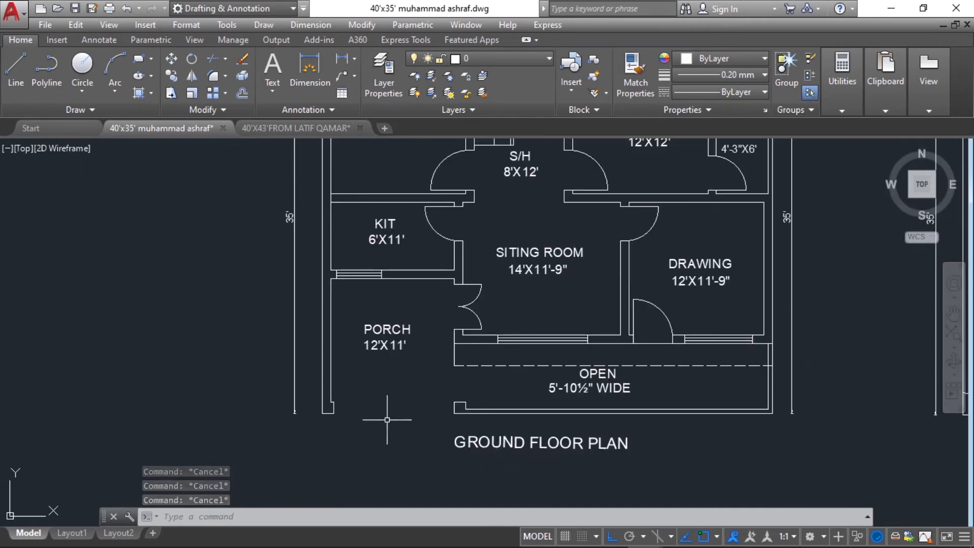
pyautogui.scroll(2, 573, 401)
pyautogui.scroll(3, 574, 401)
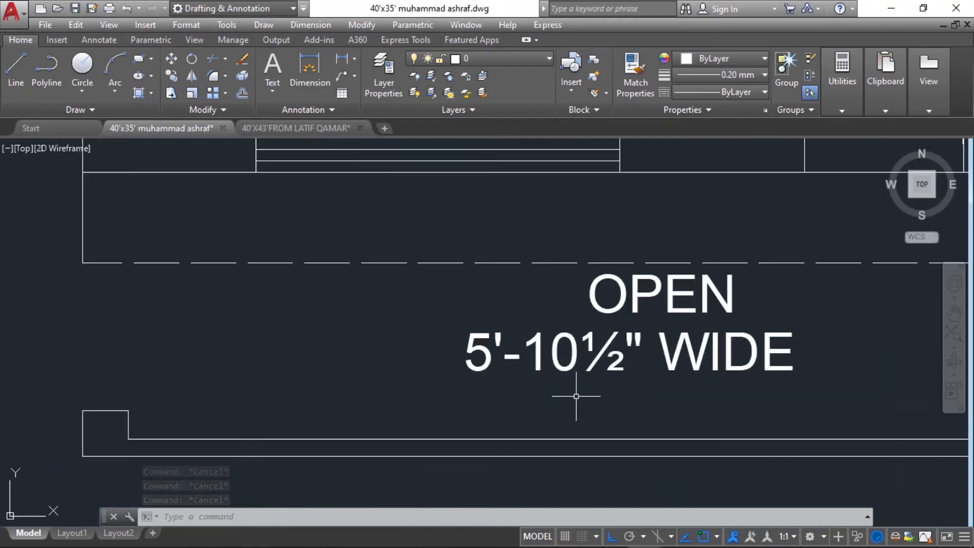
pyautogui.doubleClick(576, 351)
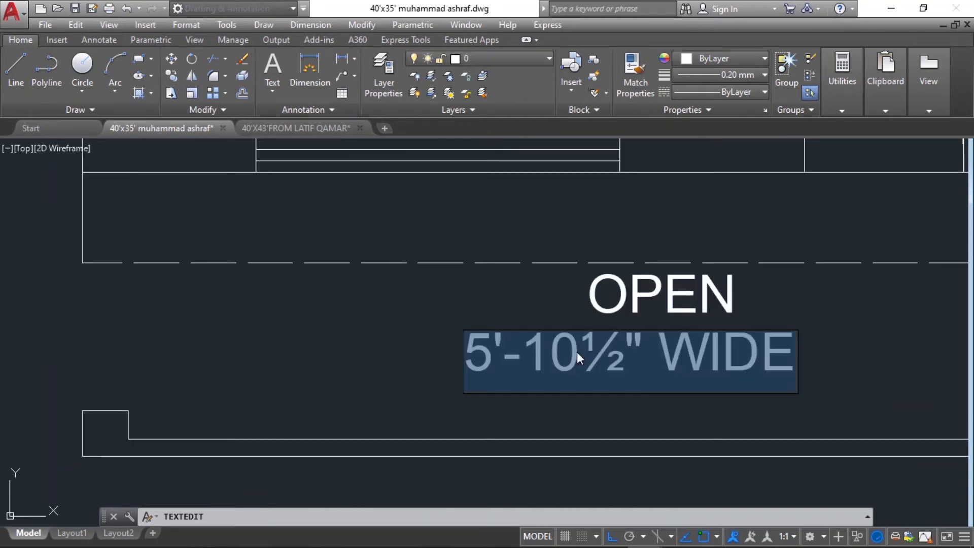
pyautogui.click(578, 358)
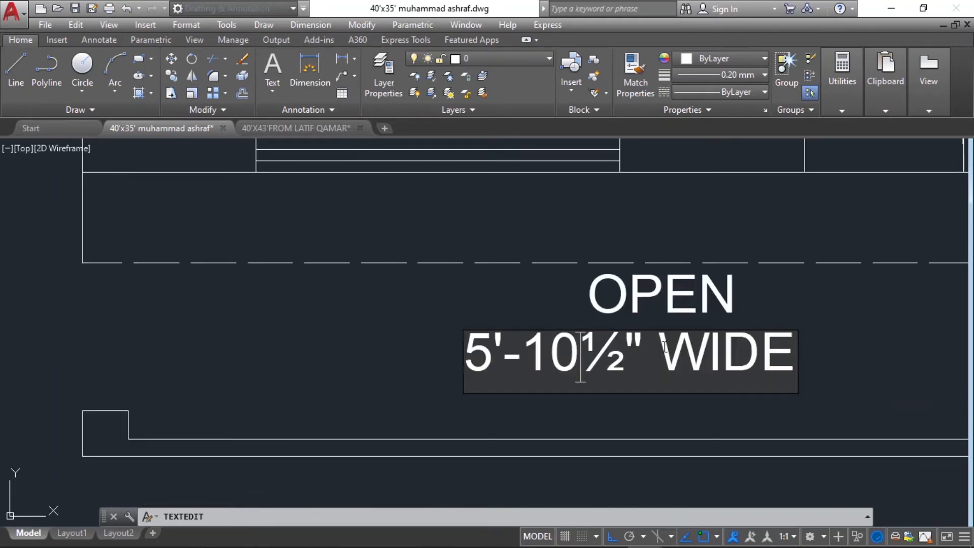
pyautogui.moveTo(614, 366); pyautogui.dragTo(583, 365)
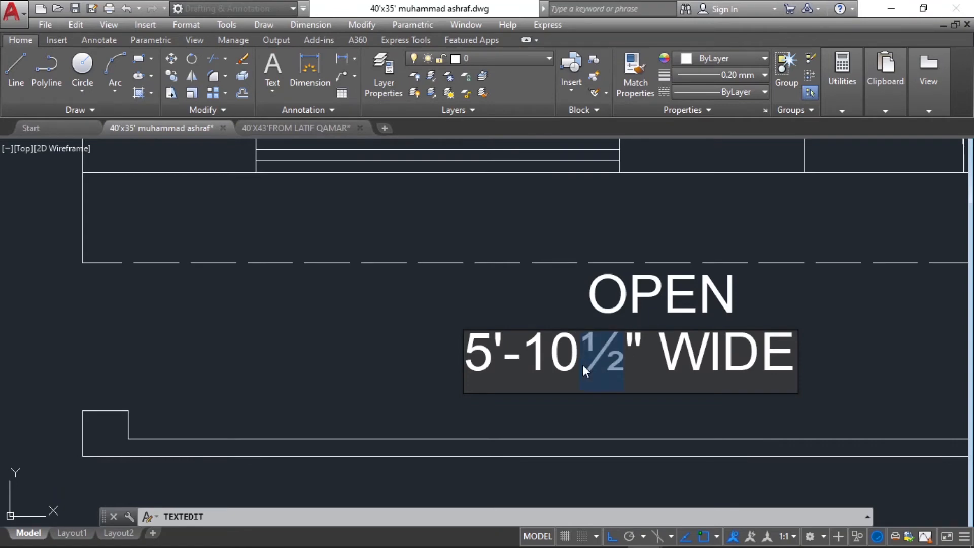
pyautogui.press('Delete')
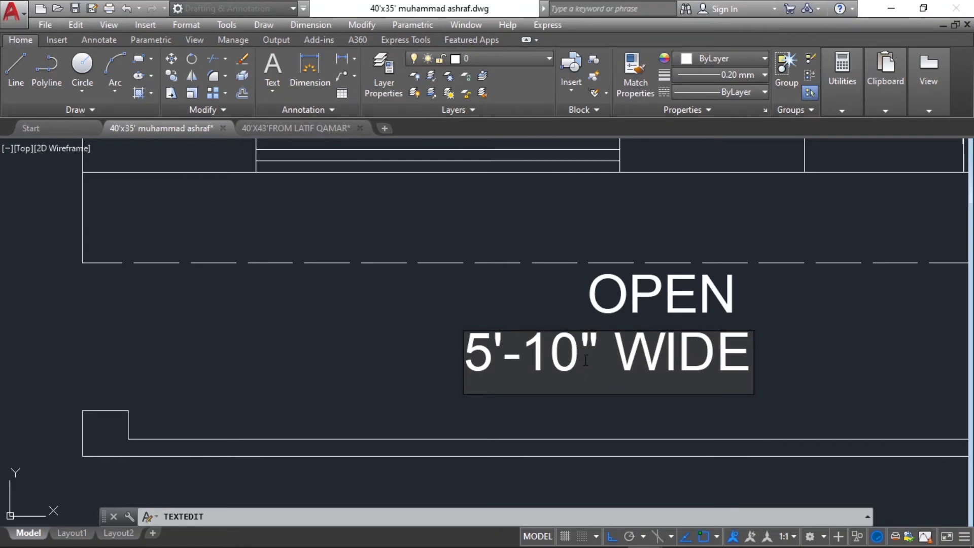
pyautogui.press('BackSpace')
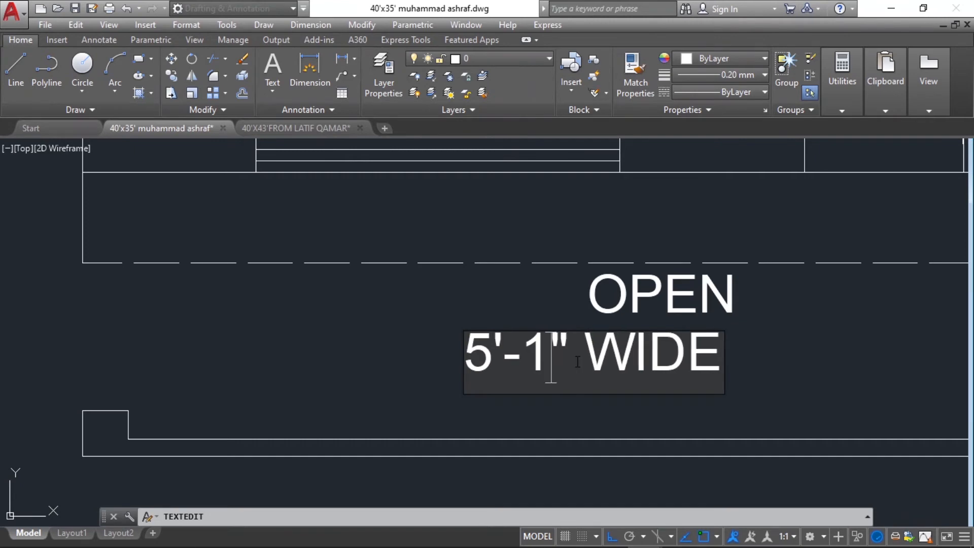
pyautogui.write('1')
pyautogui.click(814, 329)
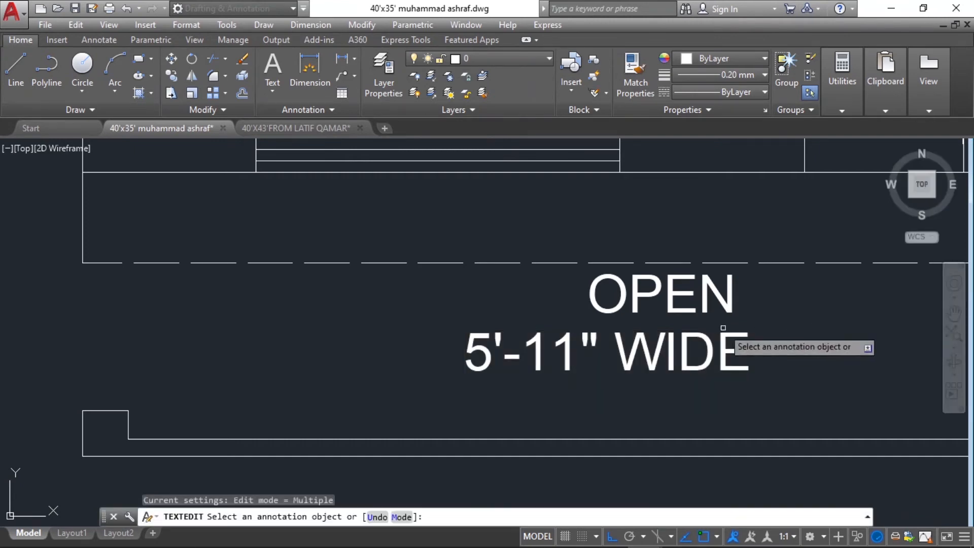
pyautogui.press('Escape')
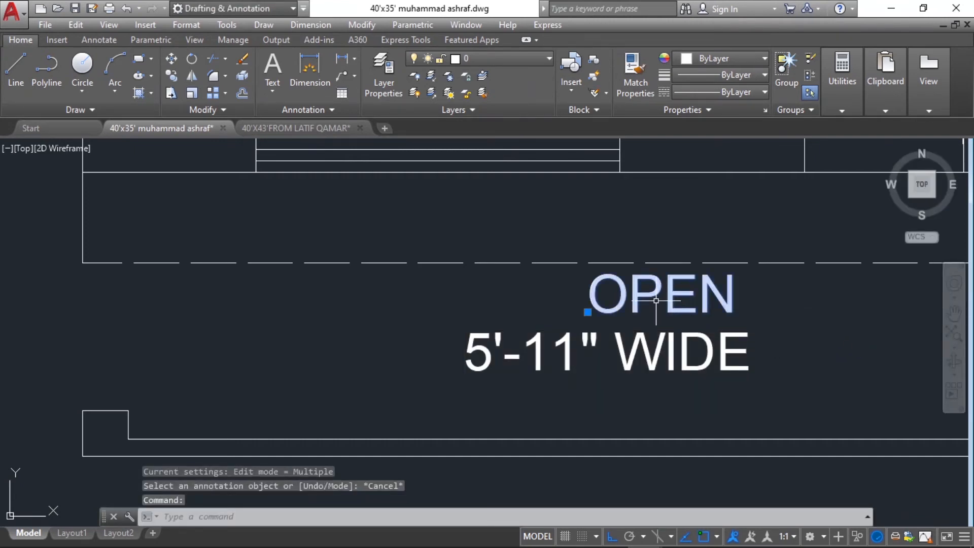
# Move the OPEN label sideways so it sits centred above the 5'-11" WIDE text
pyautogui.moveTo(642, 301); pyautogui.dragTo(602, 306, button='right')
pyautogui.click(645, 314)
pyautogui.scroll(-3, 717, 402)
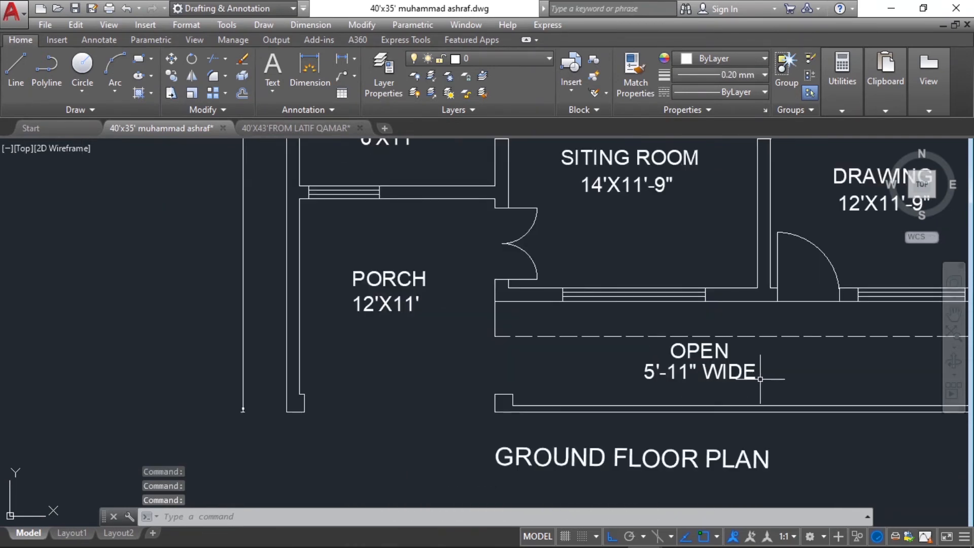
pyautogui.press('Escape')
pyautogui.press('Escape')
pyautogui.press('Escape')
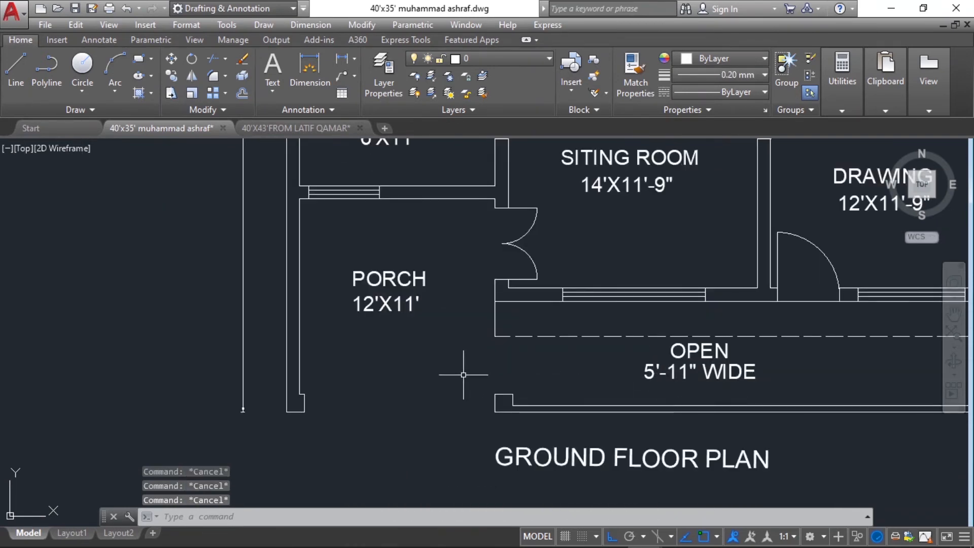
# Measure the porch's inside width along the kitchen wall
pyautogui.click(321, 63)
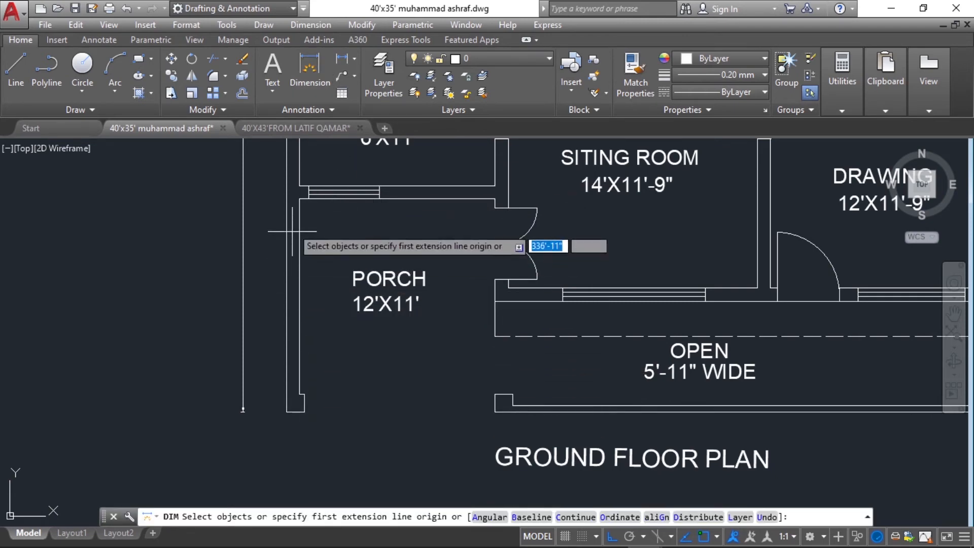
pyautogui.click(299, 198)
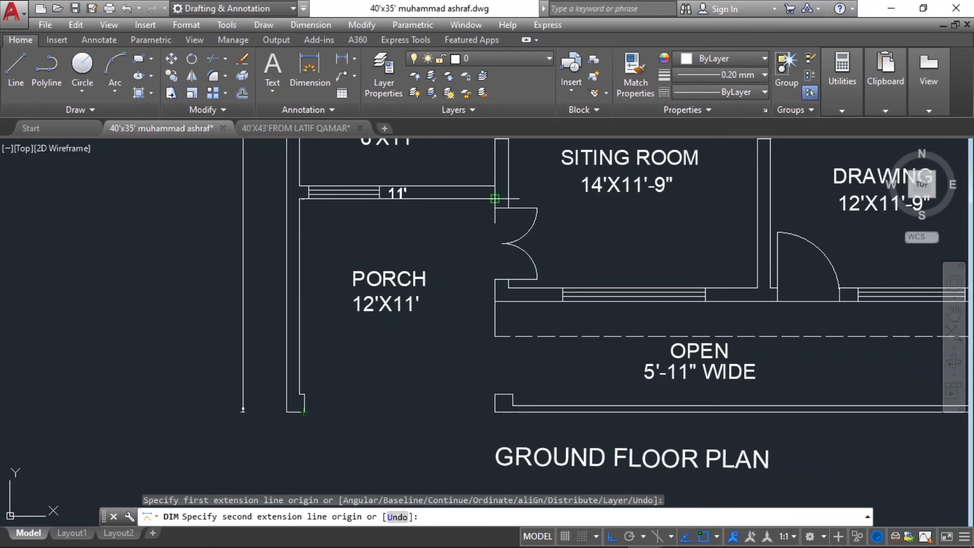
pyautogui.press('Escape')
# Examine the edited plan's rooms and their size labels, from the kitchen and drawing room up to the bedrooms and passage
pyautogui.scroll(-4, 496, 310)
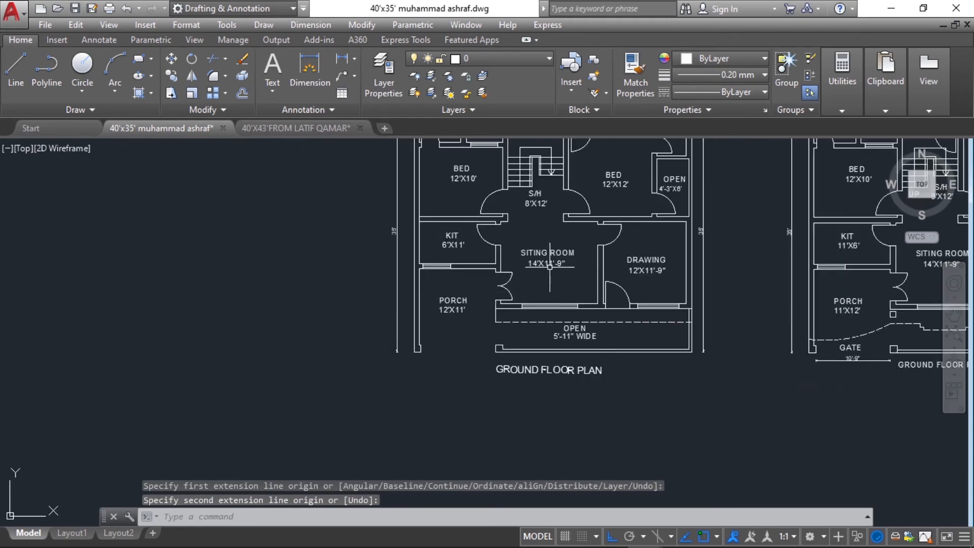
pyautogui.scroll(2, 549, 267)
pyautogui.scroll(-2, 537, 319)
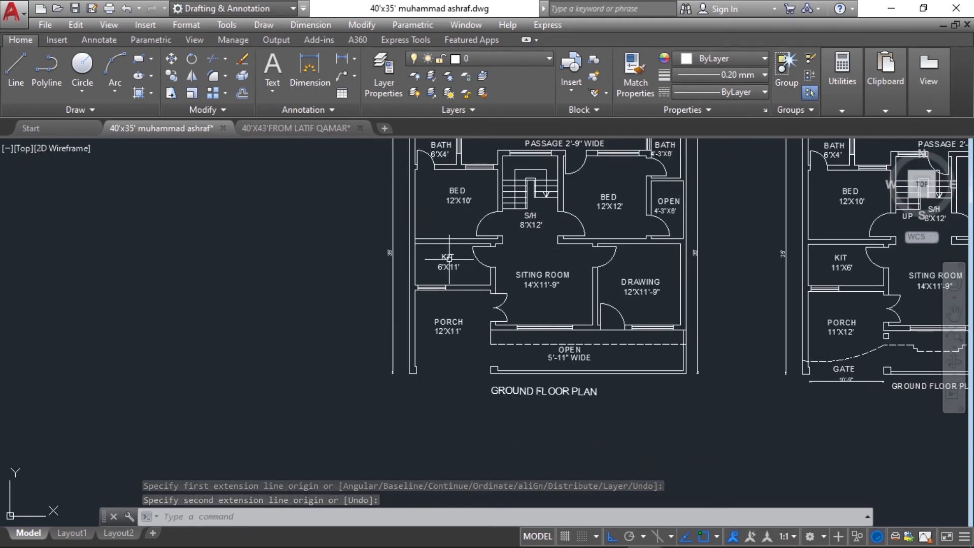
pyautogui.scroll(4, 449, 259)
pyautogui.scroll(-6, 469, 315)
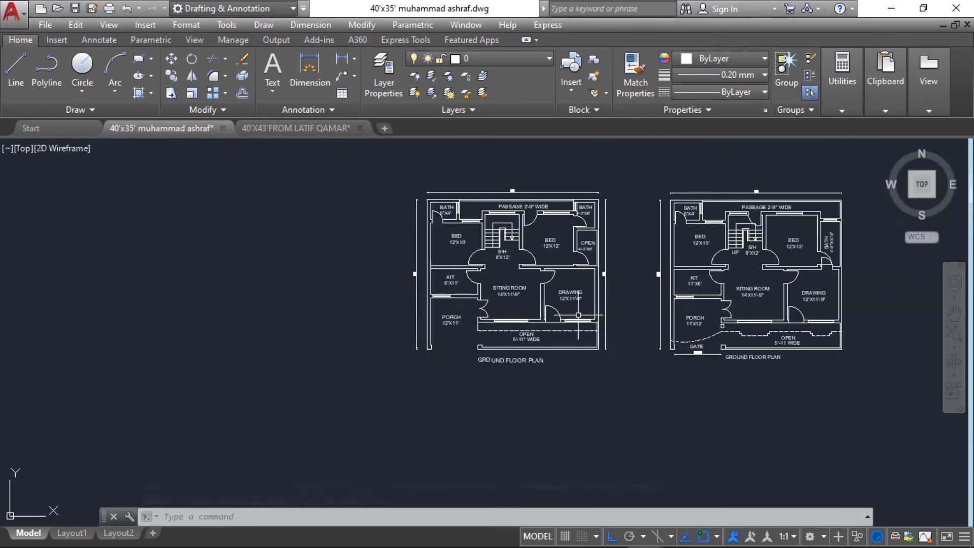
pyautogui.scroll(6, 578, 315)
pyautogui.scroll(-6, 580, 291)
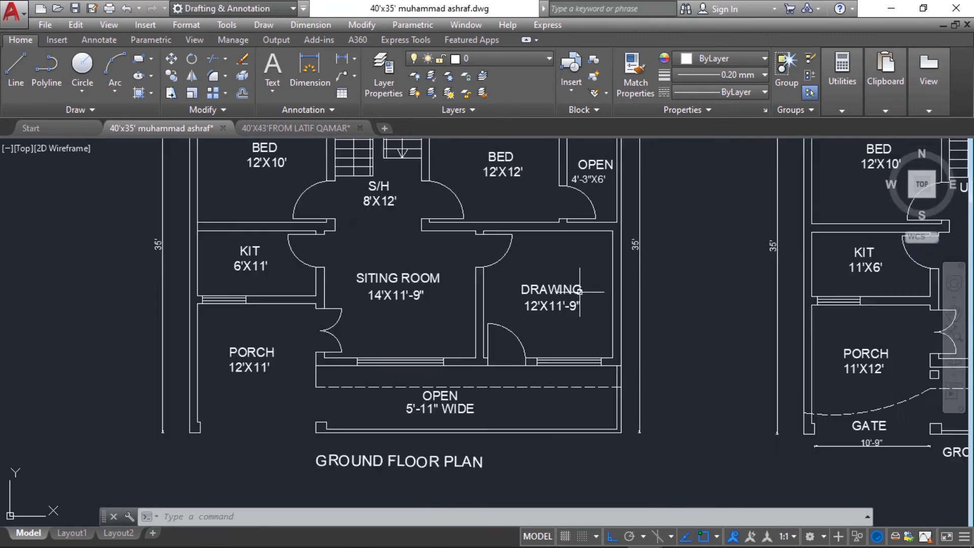
pyautogui.scroll(4, 558, 196)
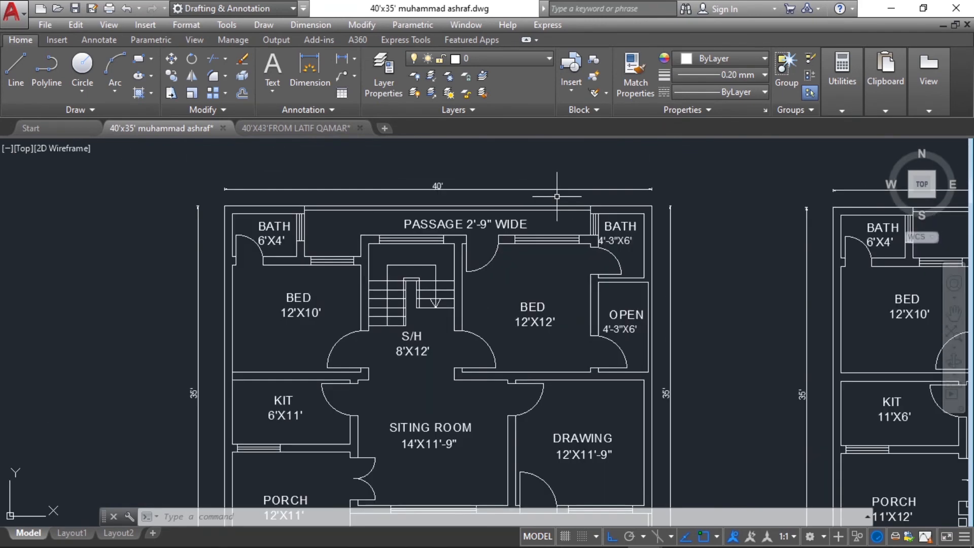
pyautogui.scroll(3, 484, 215)
pyautogui.scroll(-3, 306, 264)
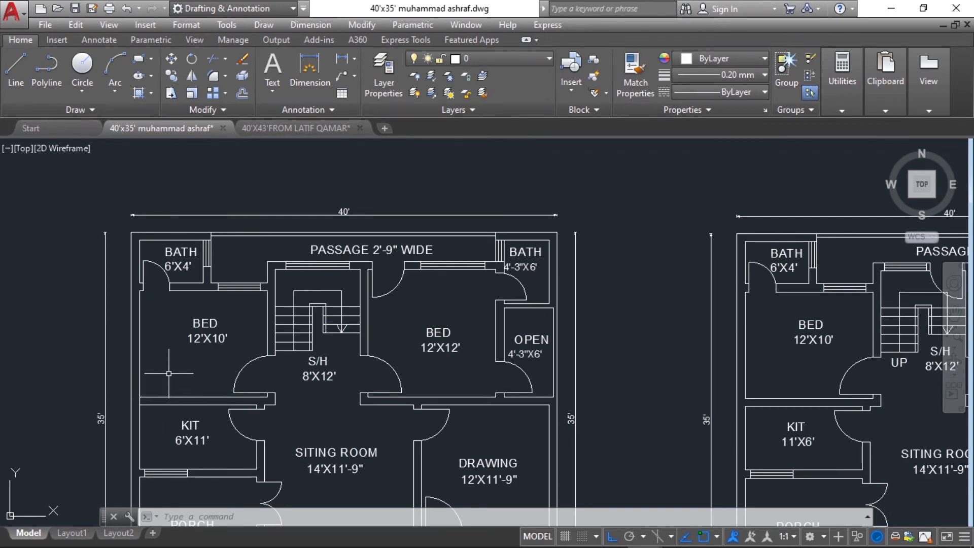
pyautogui.scroll(2, 169, 373)
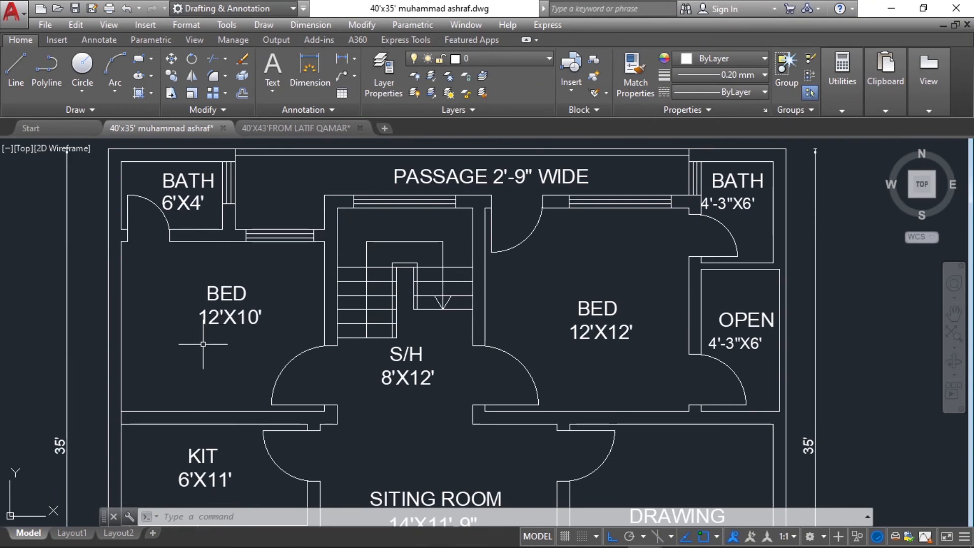
pyautogui.scroll(-2, 351, 366)
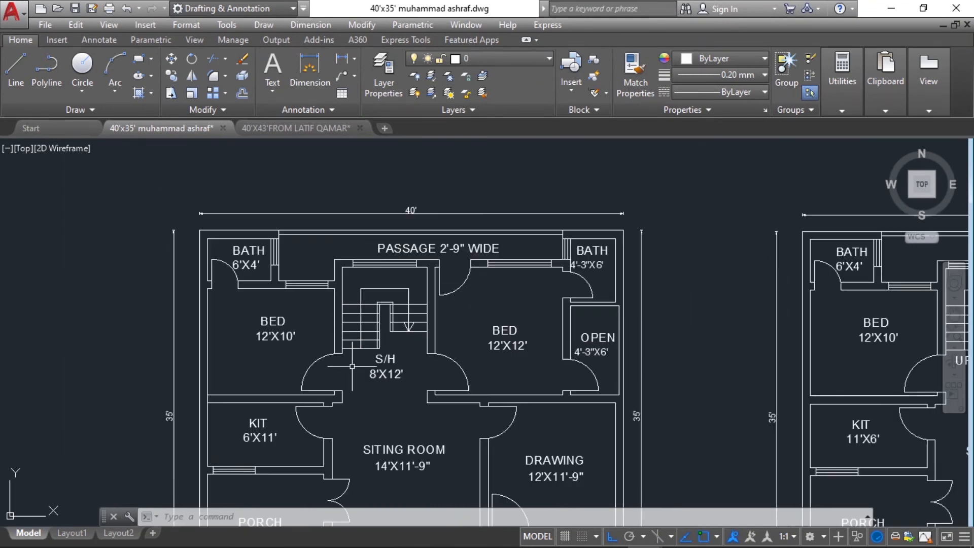
# Compare the stair hall, the door to the passage and the bath beside the 12'X12' bedroom in both plan versions
pyautogui.scroll(-2, 414, 377)
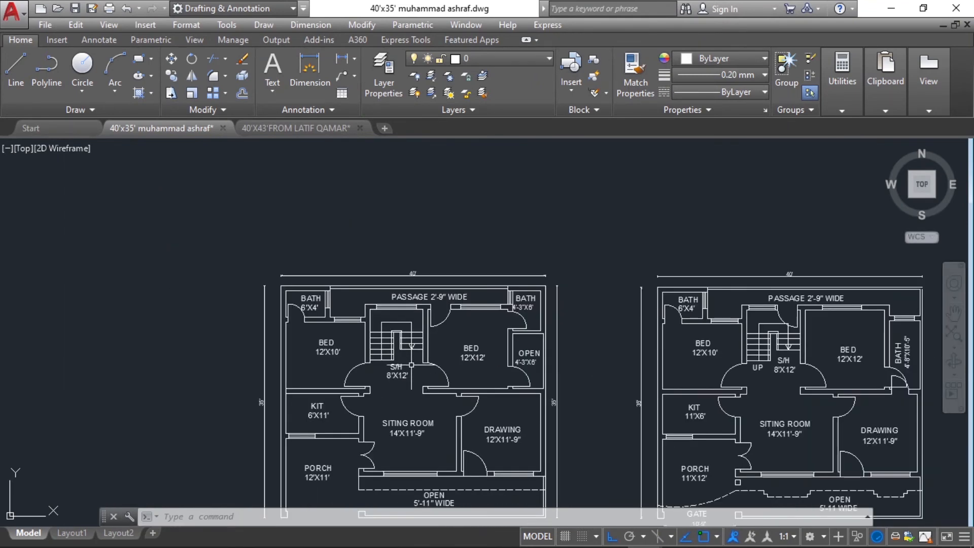
pyautogui.scroll(5, 818, 346)
pyautogui.scroll(-3, 781, 292)
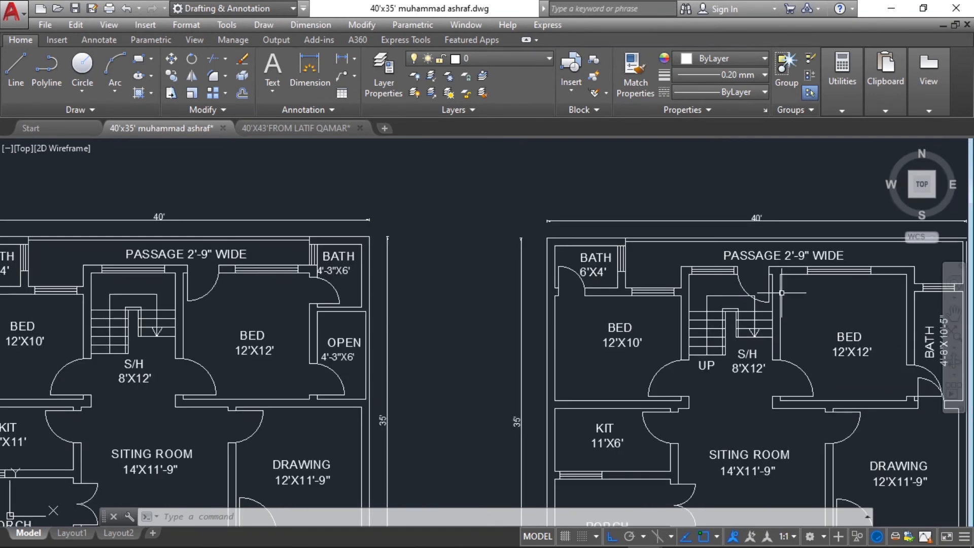
pyautogui.scroll(2, 757, 276)
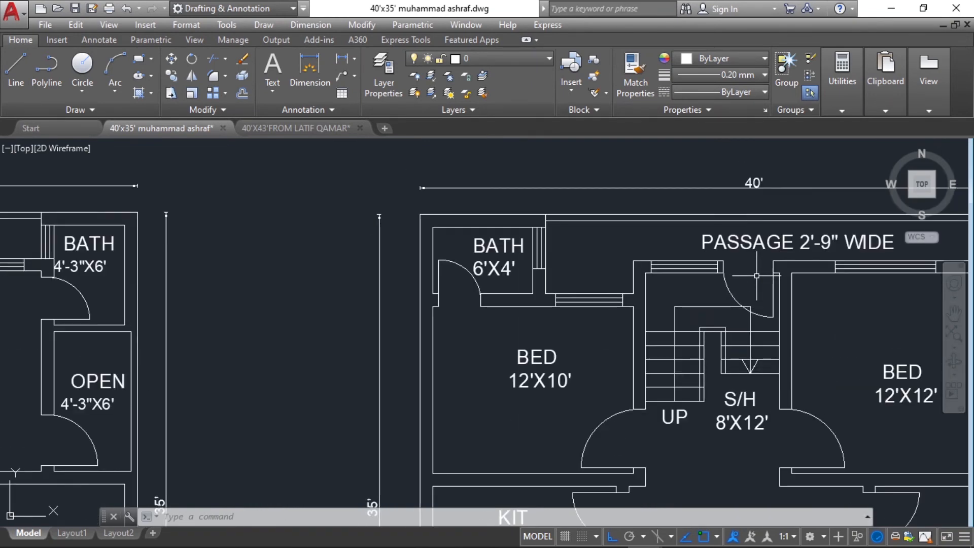
pyautogui.scroll(-2, 757, 277)
pyautogui.scroll(4, 128, 288)
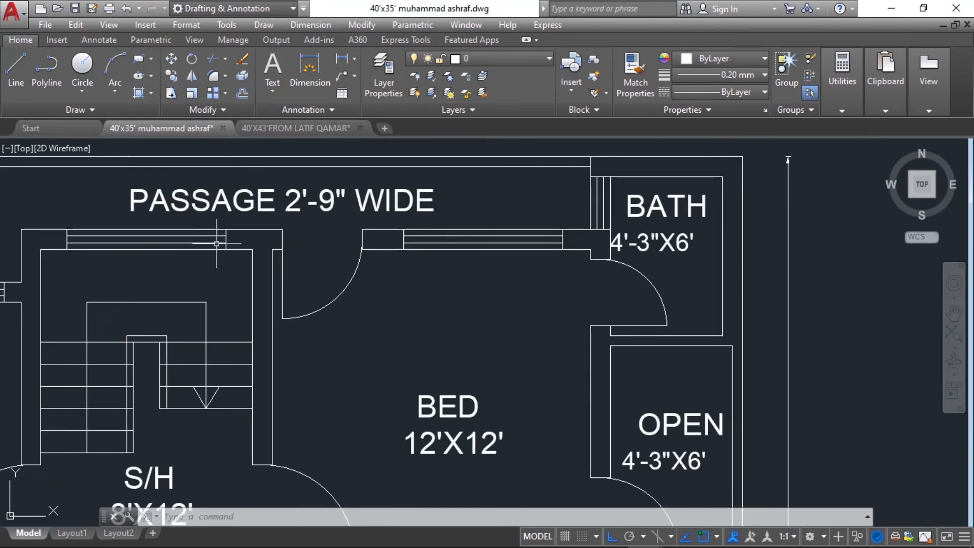
pyautogui.scroll(-4, 217, 243)
pyautogui.scroll(2, 168, 255)
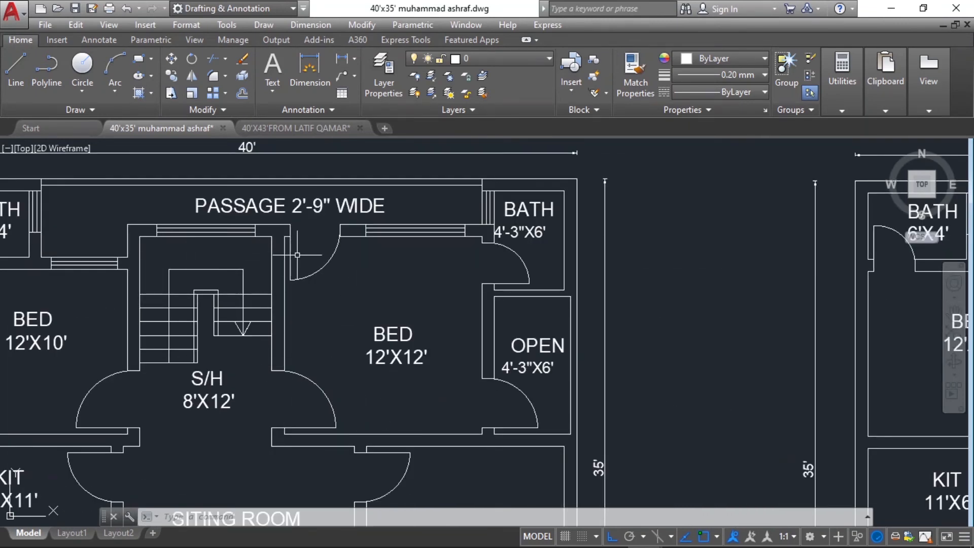
pyautogui.scroll(-4, 297, 254)
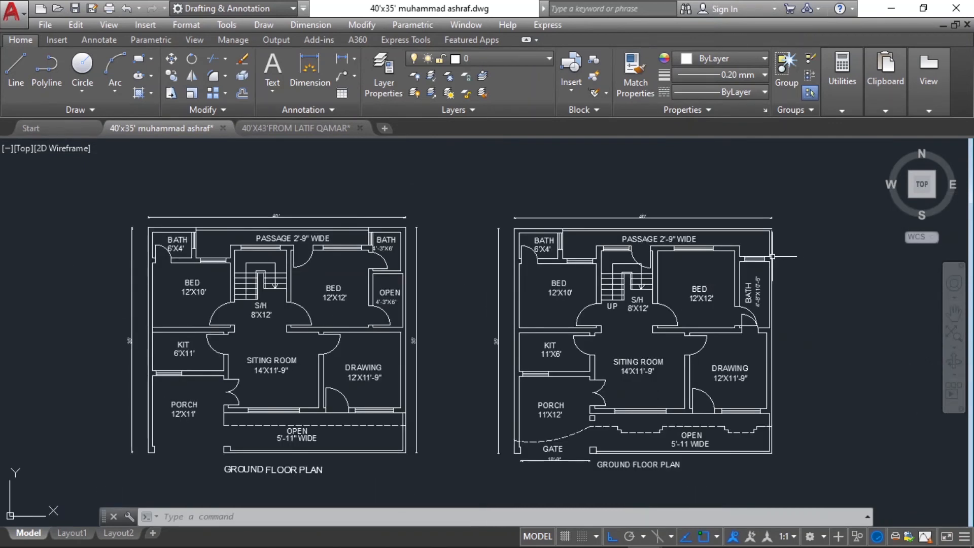
pyautogui.scroll(4, 654, 241)
pyautogui.scroll(-4, 654, 240)
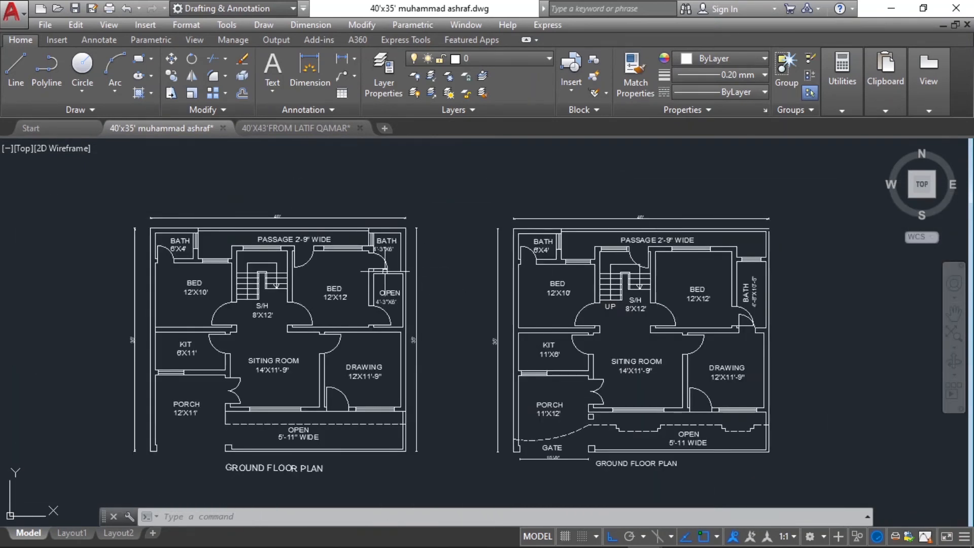
# Move the 4'-3"X6' size label under BATH away from the bedroom-side wall so it lies inside the bath
pyautogui.scroll(3, 385, 271)
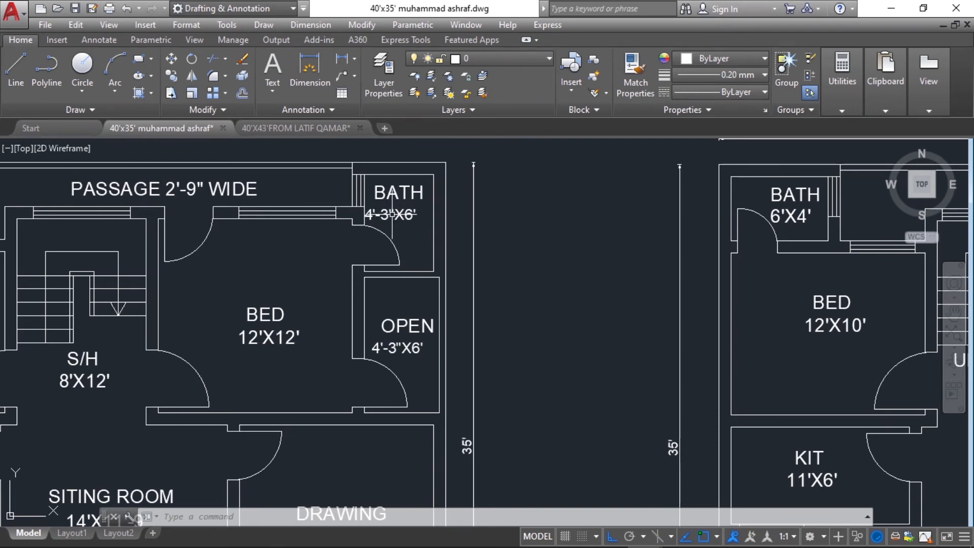
pyautogui.scroll(3, 392, 213)
pyautogui.moveTo(377, 213); pyautogui.dragTo(400, 216, button='right')
pyautogui.click(440, 230)
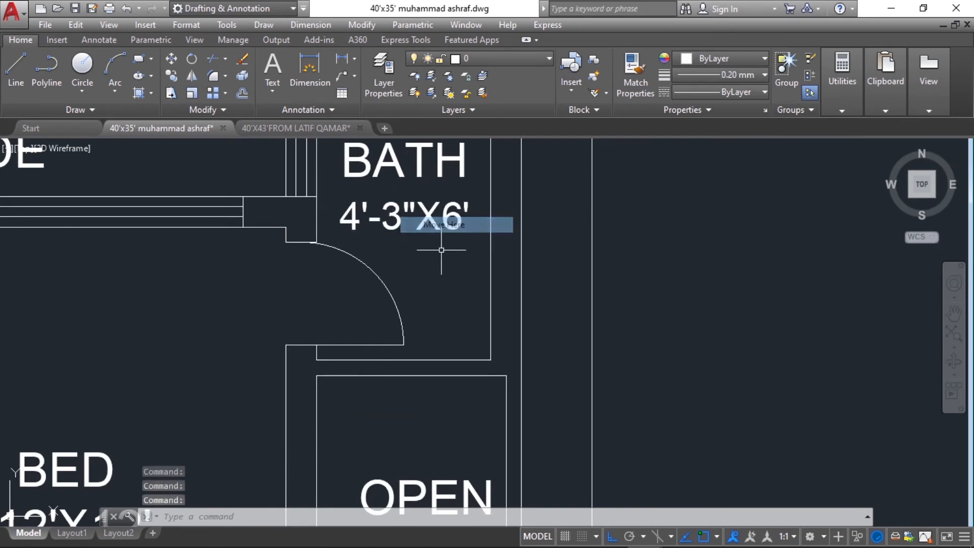
pyautogui.scroll(-3, 440, 249)
pyautogui.scroll(2, 421, 409)
pyautogui.scroll(-4, 448, 313)
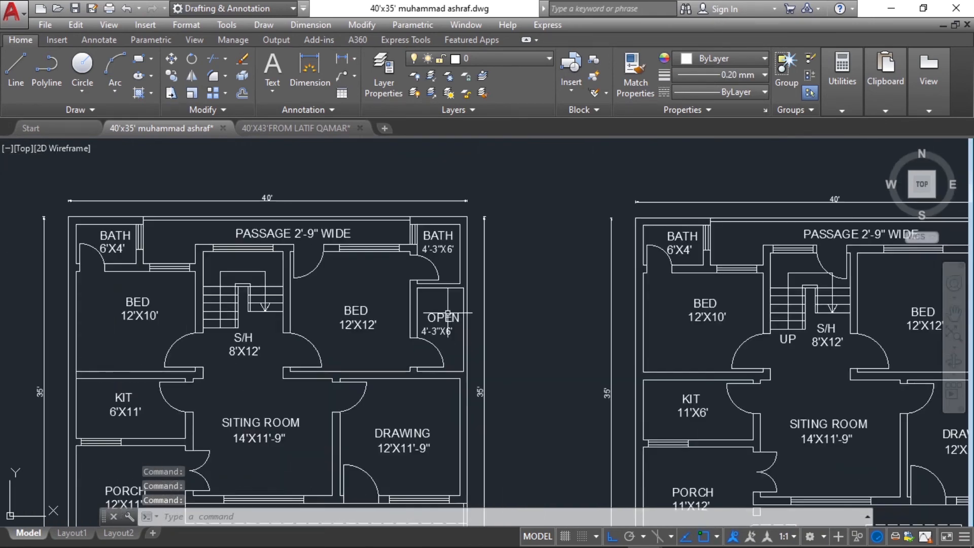
# Dimension the width of the OPEN area beside the 12'X12' bedroom, placing the dimension inside it above the label
pyautogui.scroll(-2, 446, 300)
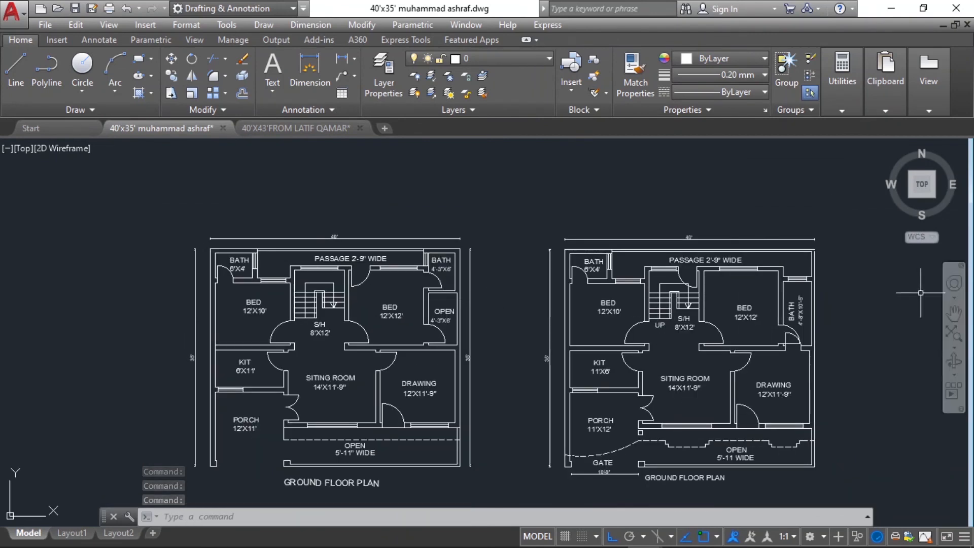
pyautogui.scroll(2, 856, 291)
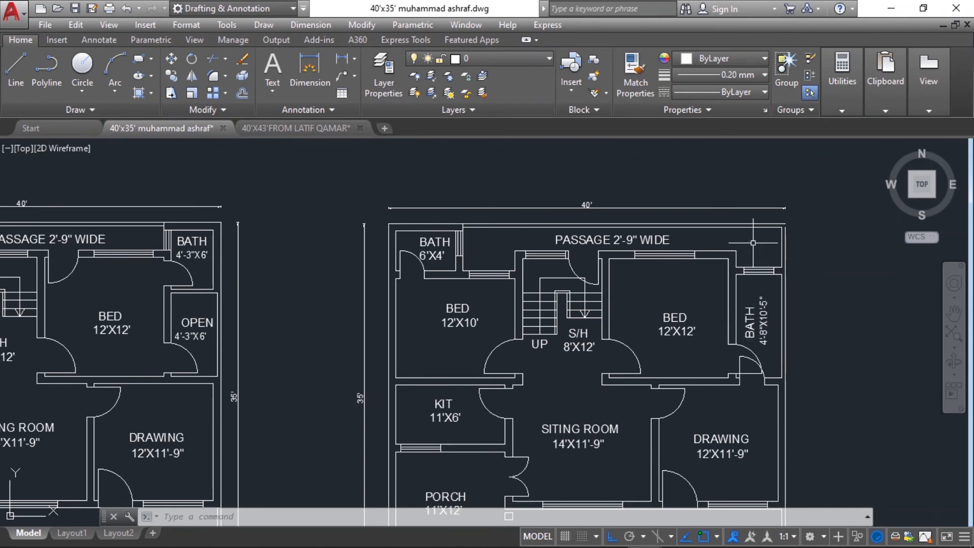
pyautogui.scroll(-2, 338, 311)
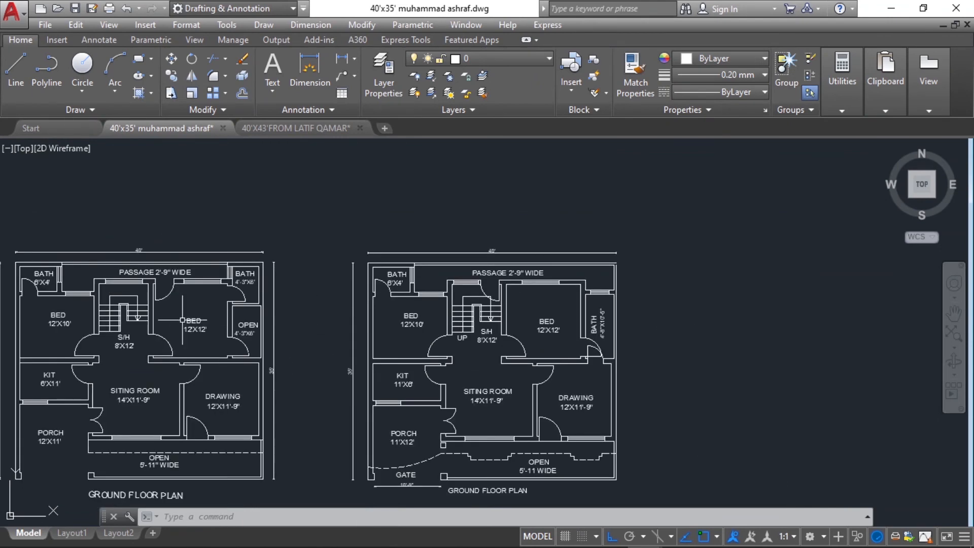
pyautogui.scroll(4, 168, 312)
pyautogui.scroll(-3, 274, 354)
pyautogui.scroll(5, 307, 355)
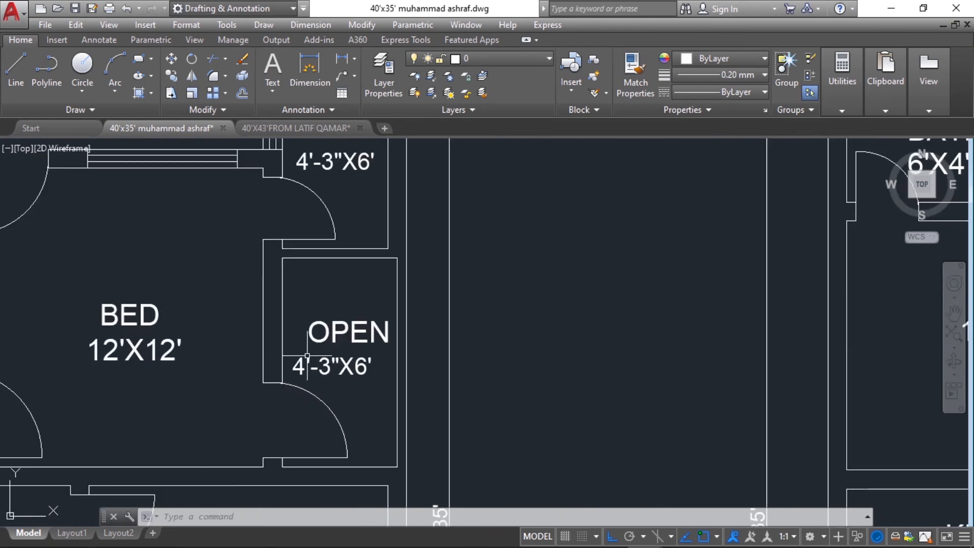
pyautogui.click(297, 72)
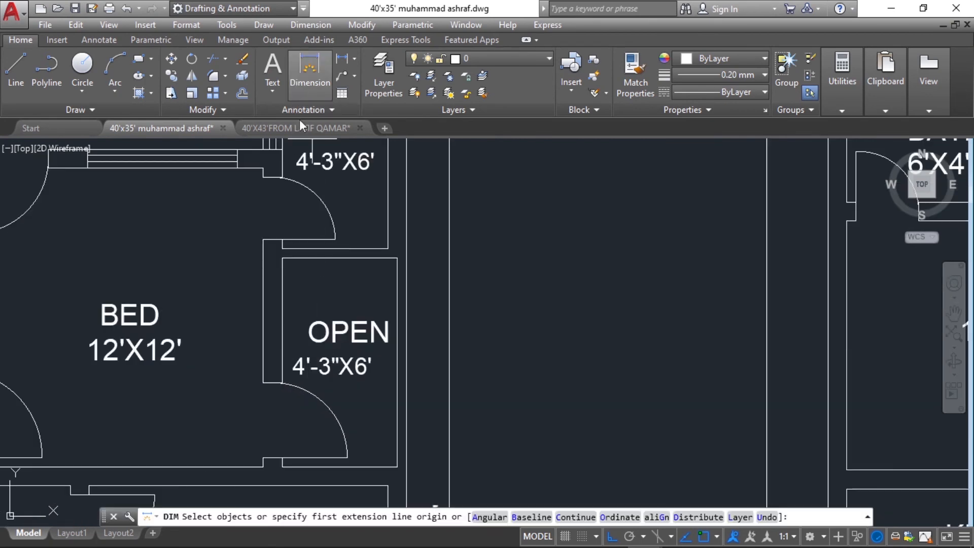
pyautogui.click(281, 259)
pyautogui.click(397, 258)
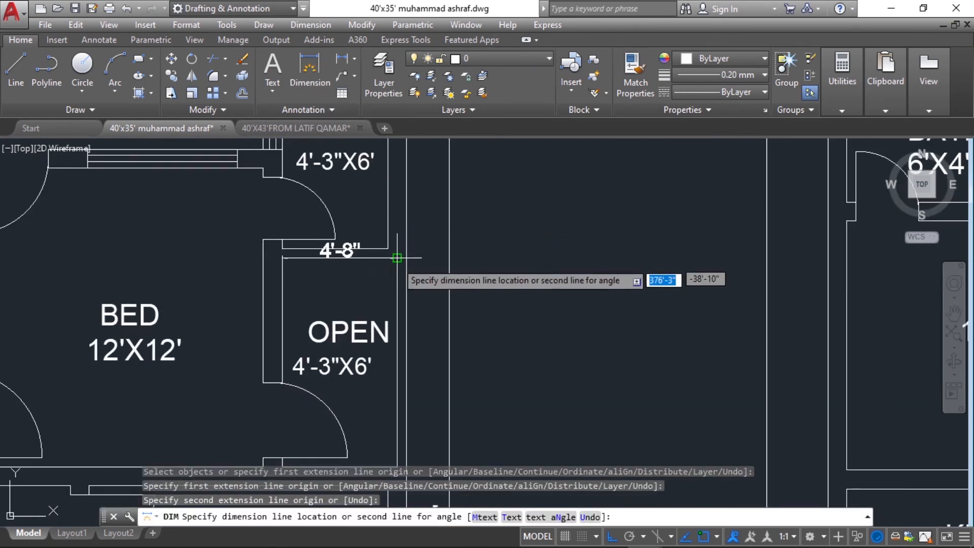
pyautogui.click(364, 287)
# Dimension the length of the OPEN area along its outer wall, placing the dimension outside the plan beyond the 35' dimension
pyautogui.click(398, 258)
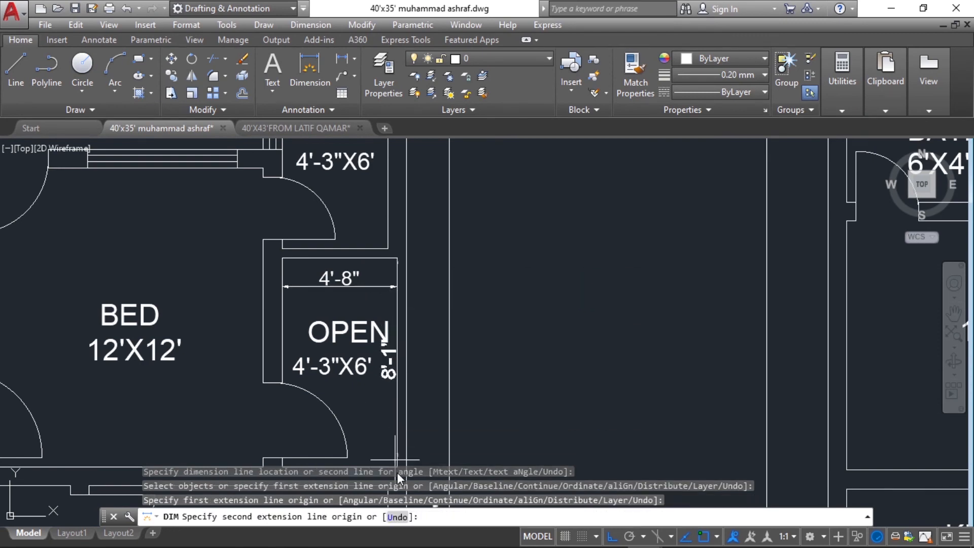
pyautogui.scroll(-3, 405, 375)
pyautogui.scroll(3, 405, 406)
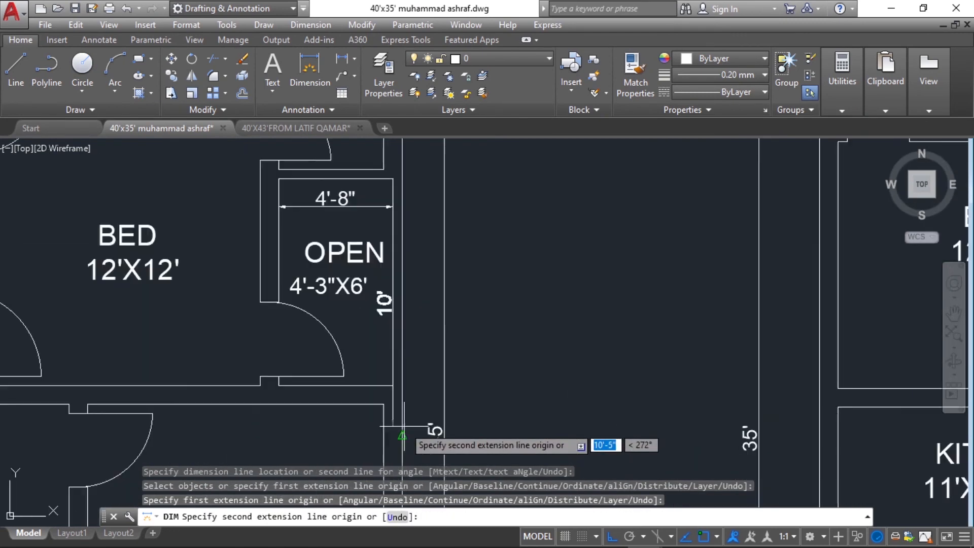
pyautogui.click(393, 385)
pyautogui.click(481, 372)
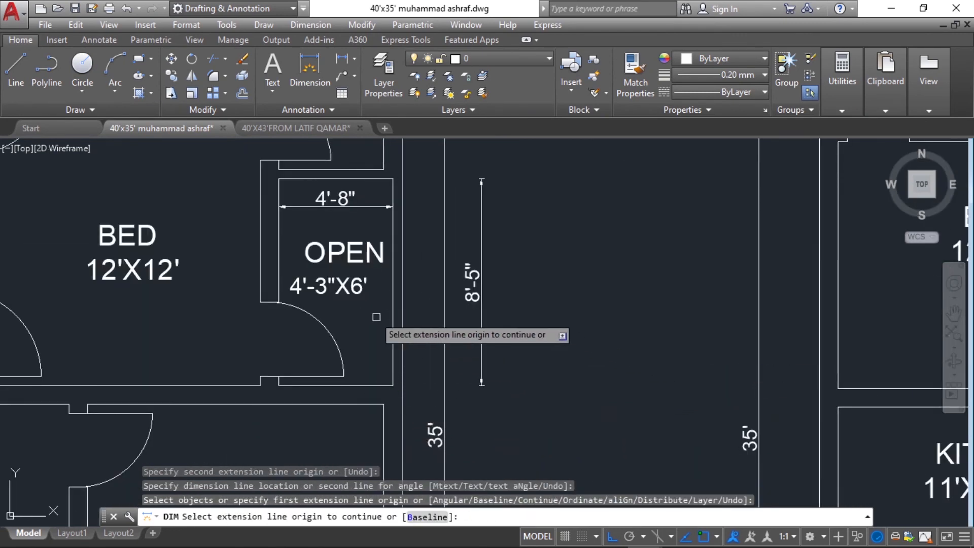
pyautogui.press('Escape')
pyautogui.press('Escape')
# Change the size label under OPEN beside the 12'X12' bedroom to 4'-5"X8'-5"
pyautogui.click(330, 285)
pyautogui.doubleClick(326, 287)
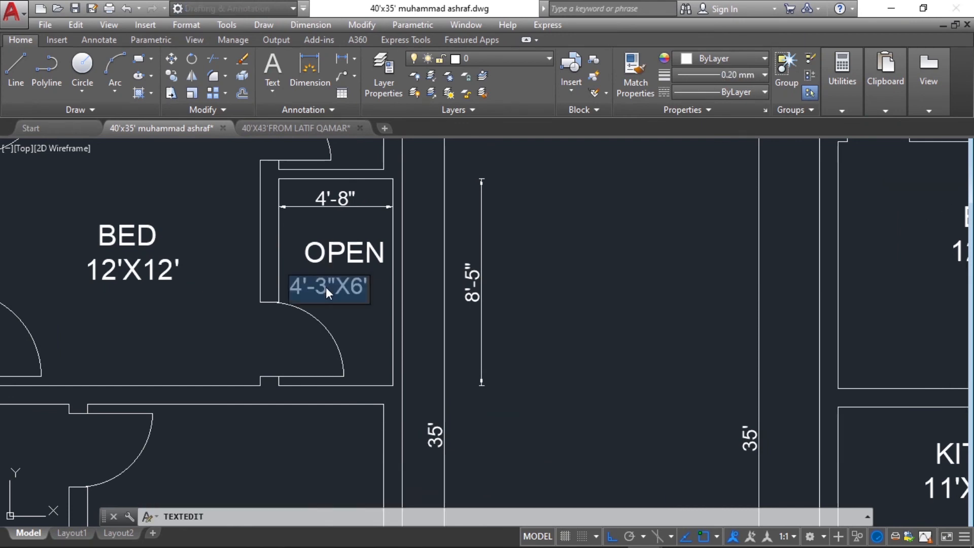
pyautogui.scroll(4, 326, 287)
pyautogui.click(327, 287)
pyautogui.moveTo(325, 288); pyautogui.dragTo(303, 287)
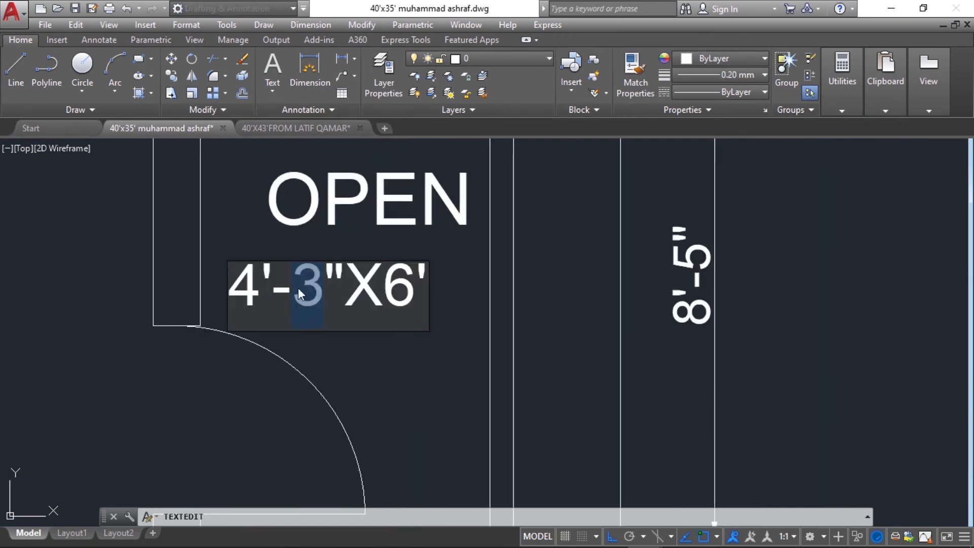
pyautogui.write('5')
pyautogui.moveTo(415, 303); pyautogui.dragTo(399, 302)
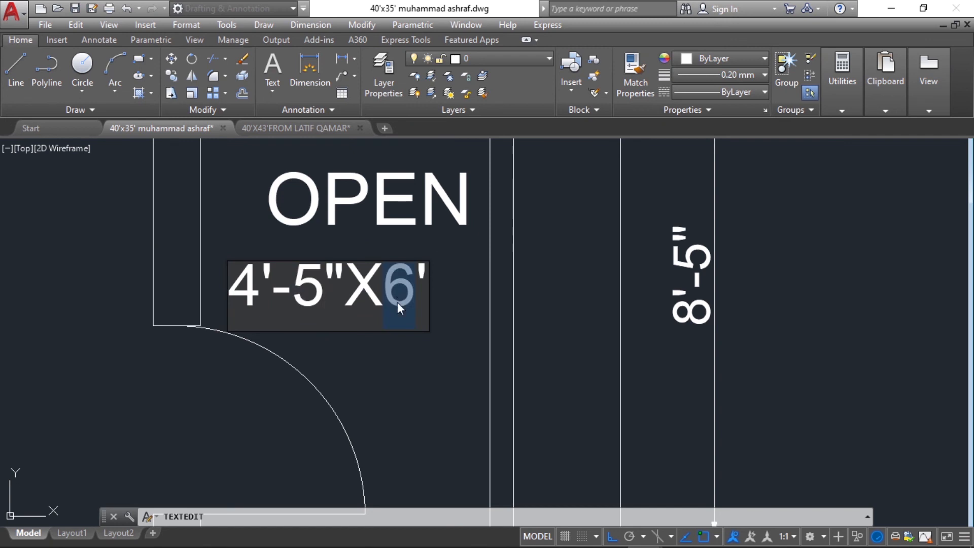
pyautogui.write("8'")
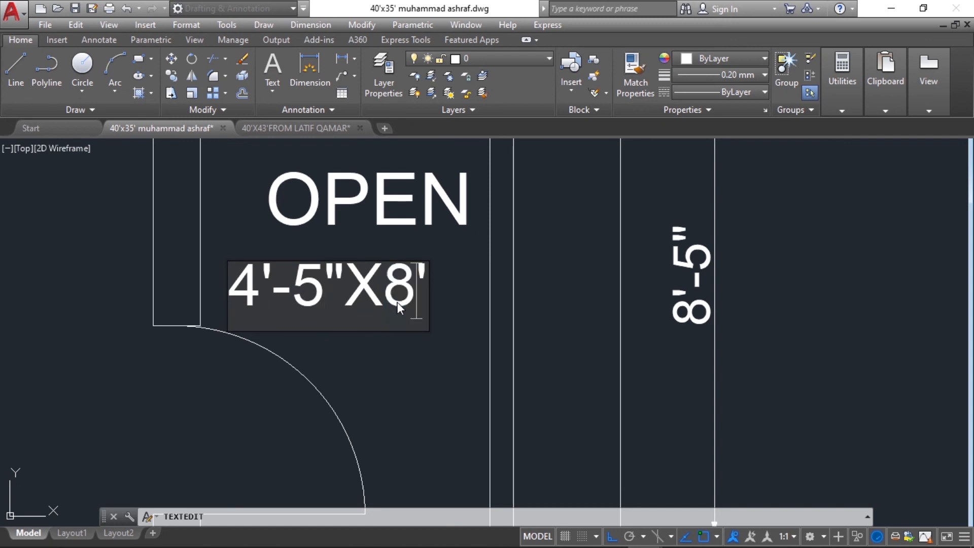
pyautogui.write('-')
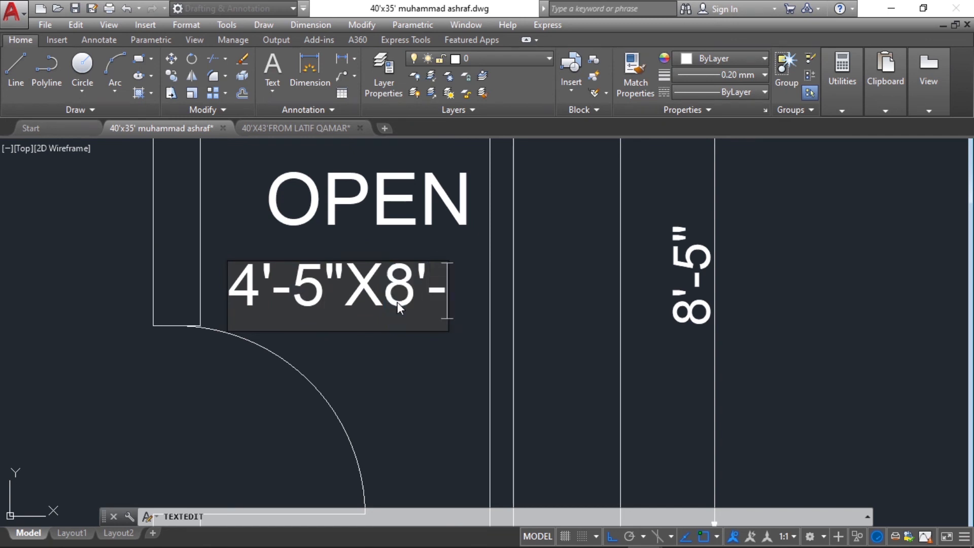
pyautogui.write('5"')
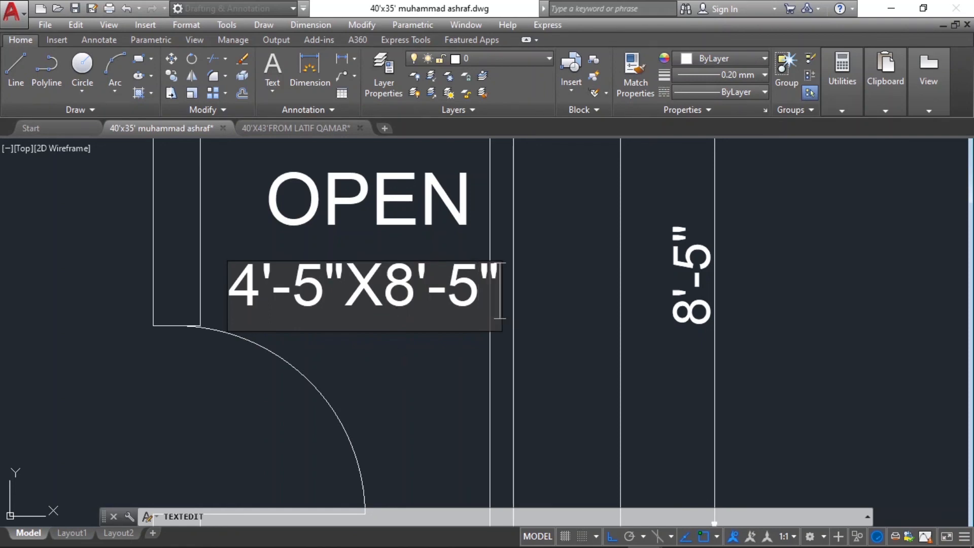
pyautogui.press('Return')
pyautogui.press('Escape')
# Move the size label under OPEN horizontally towards the 12'X12' bedroom so it lies inside the open area's walls
pyautogui.click(445, 240)
pyautogui.click(333, 296)
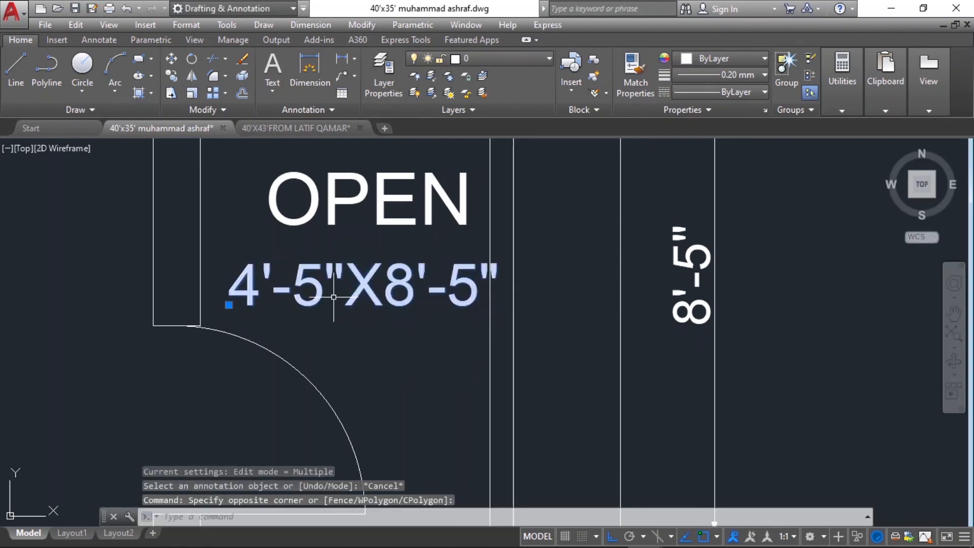
pyautogui.press('m')
pyautogui.press('Return')
pyautogui.click(350, 319)
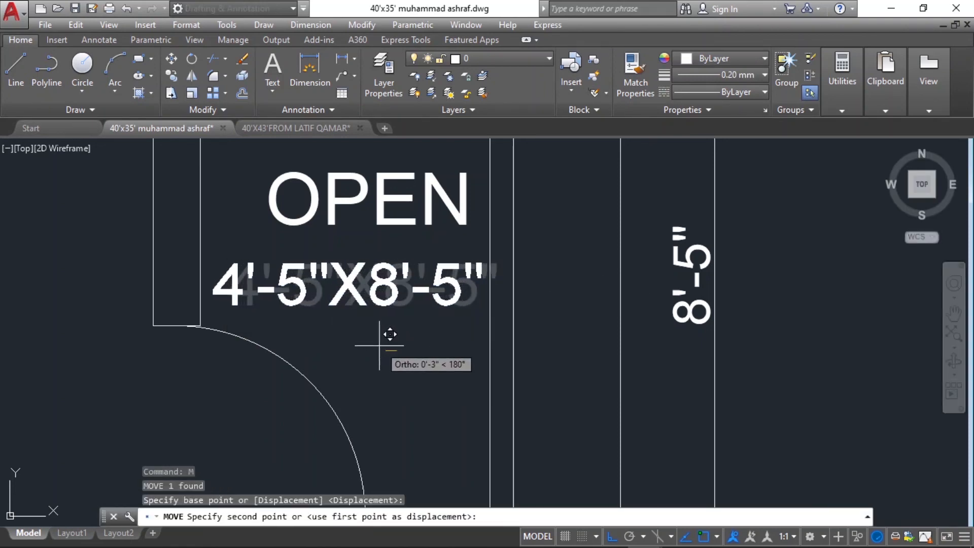
pyautogui.press('Escape')
# Move the OPEN label horizontally towards the 12'X12' bedroom so it sits centred above its size label
pyautogui.click(421, 142)
pyautogui.click(334, 263)
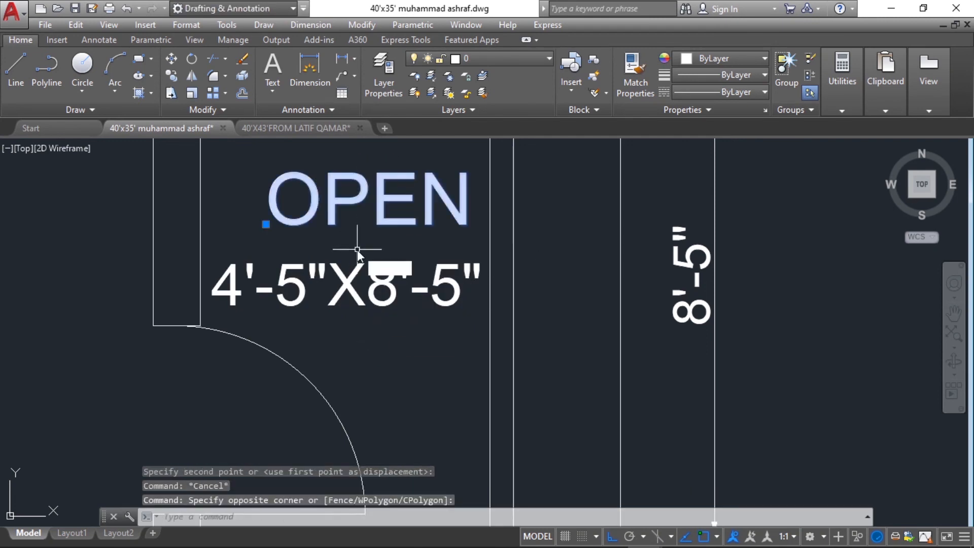
pyautogui.press('m')
pyautogui.press('Return')
pyautogui.click(363, 263)
pyautogui.press('Escape')
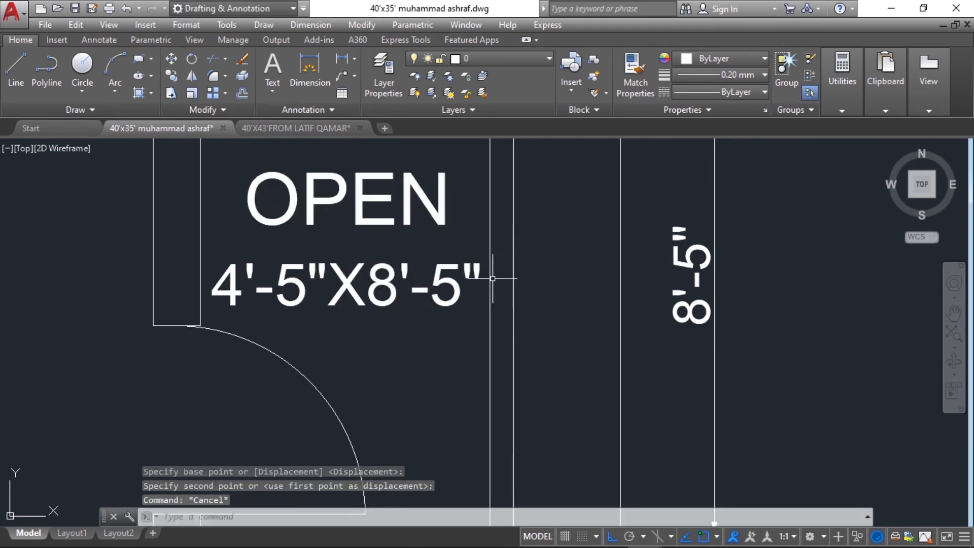
# Compare the bath and open area beside the 12'X12' bedroom, including their doors, with the single bath in the other plan version
pyautogui.scroll(-6, 465, 316)
pyautogui.scroll(1, 465, 316)
pyautogui.scroll(-5, 430, 341)
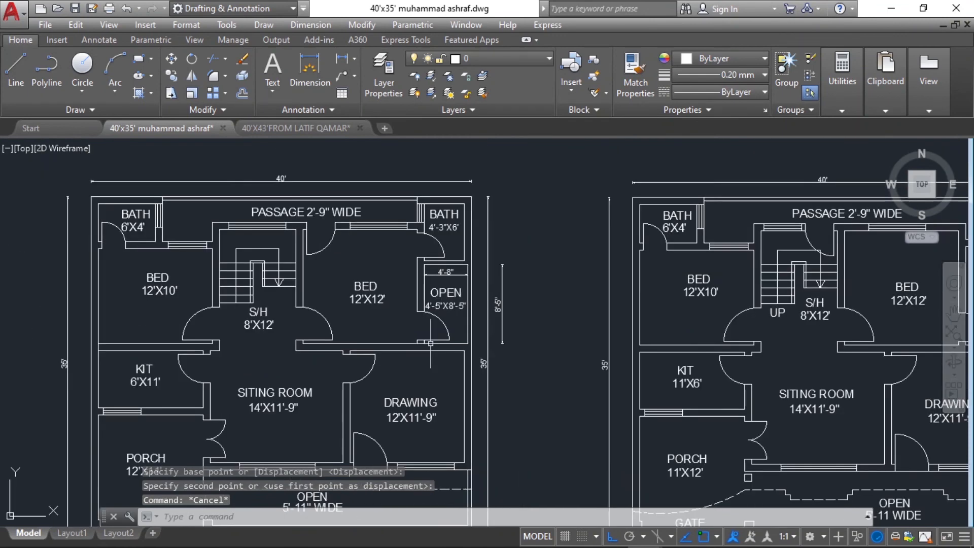
pyautogui.scroll(4, 800, 350)
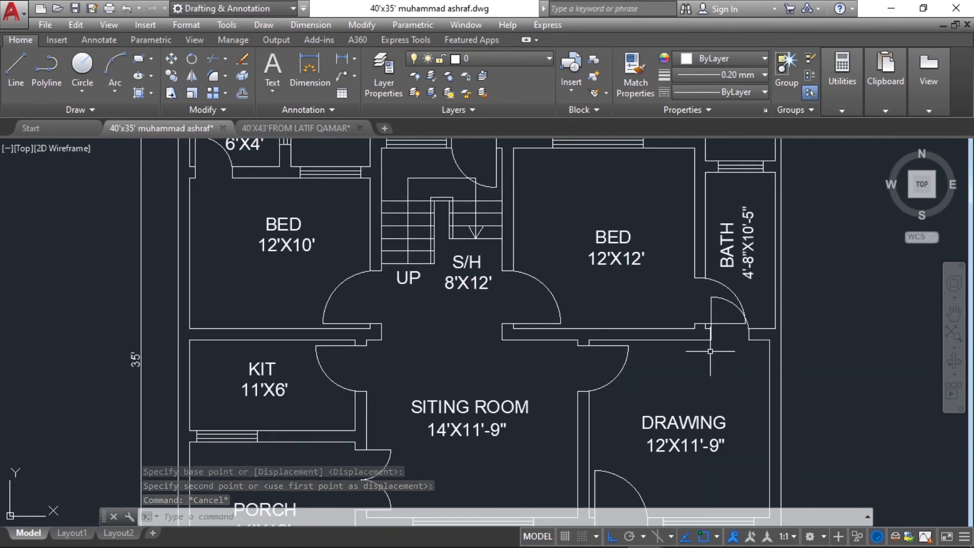
pyautogui.scroll(2, 709, 351)
pyautogui.scroll(-2, 709, 350)
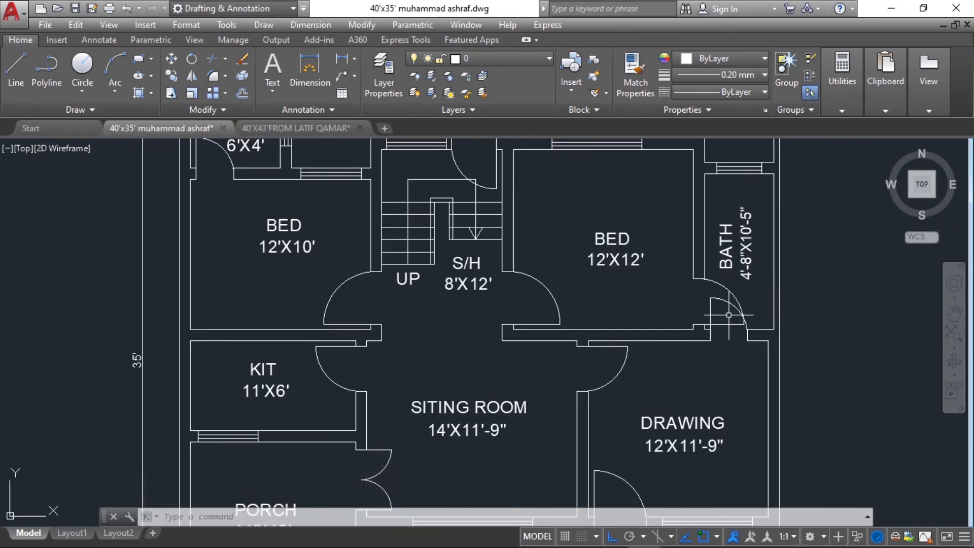
pyautogui.scroll(2, 729, 315)
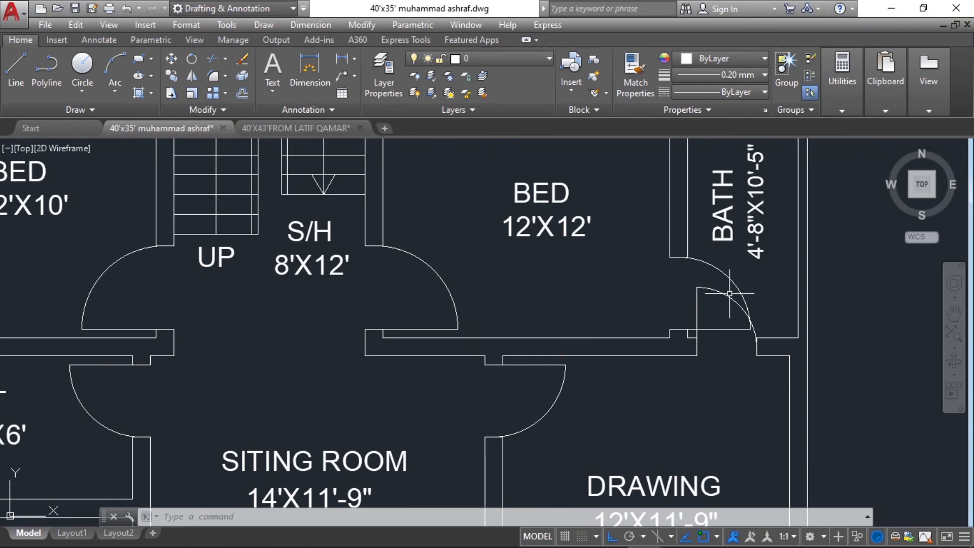
pyautogui.scroll(-6, 731, 323)
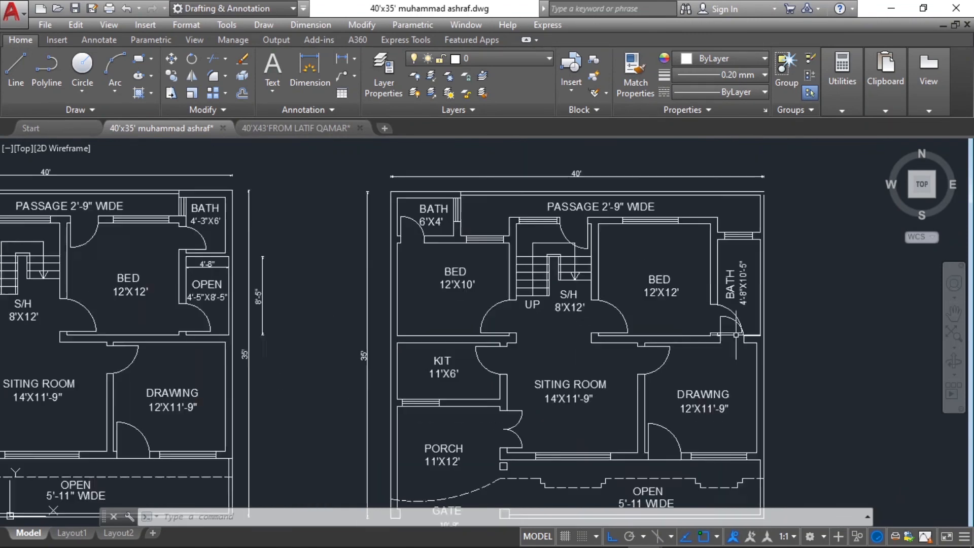
pyautogui.press('Escape')
pyautogui.press('Escape')
pyautogui.press('Escape')
pyautogui.scroll(-2, 380, 427)
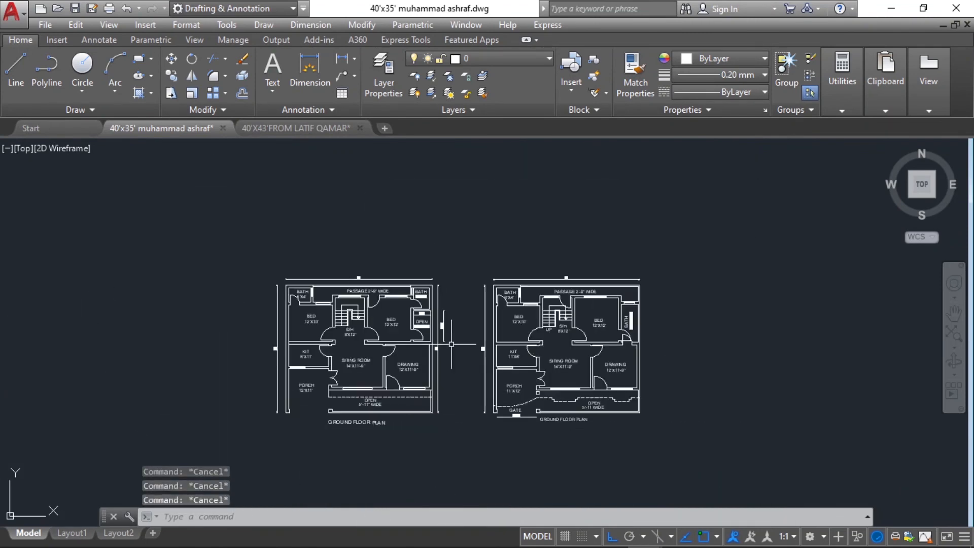
# Compare the porch, gate and front OPEN area with its dashed line in both ground floor plan versions
pyautogui.scroll(4, 369, 430)
pyautogui.scroll(-3, 362, 388)
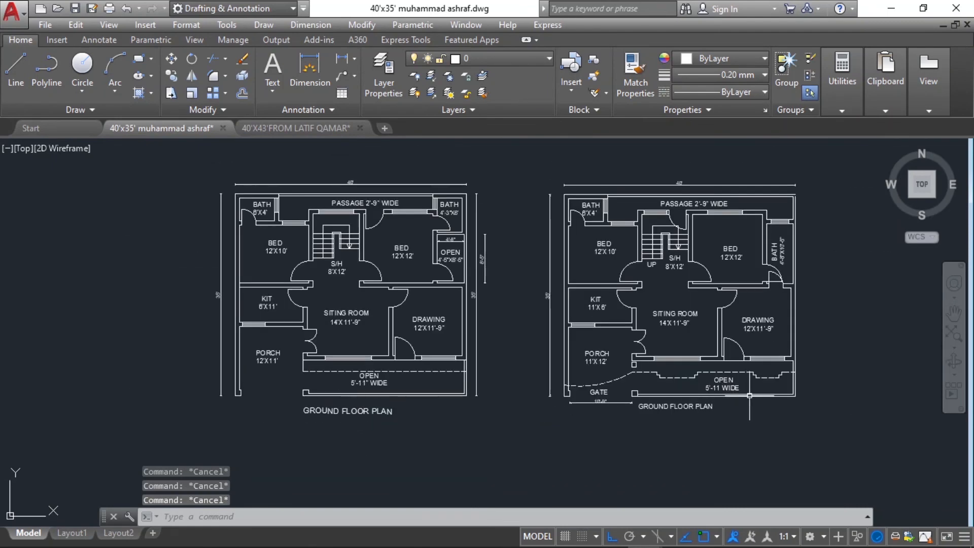
pyautogui.scroll(2, 749, 396)
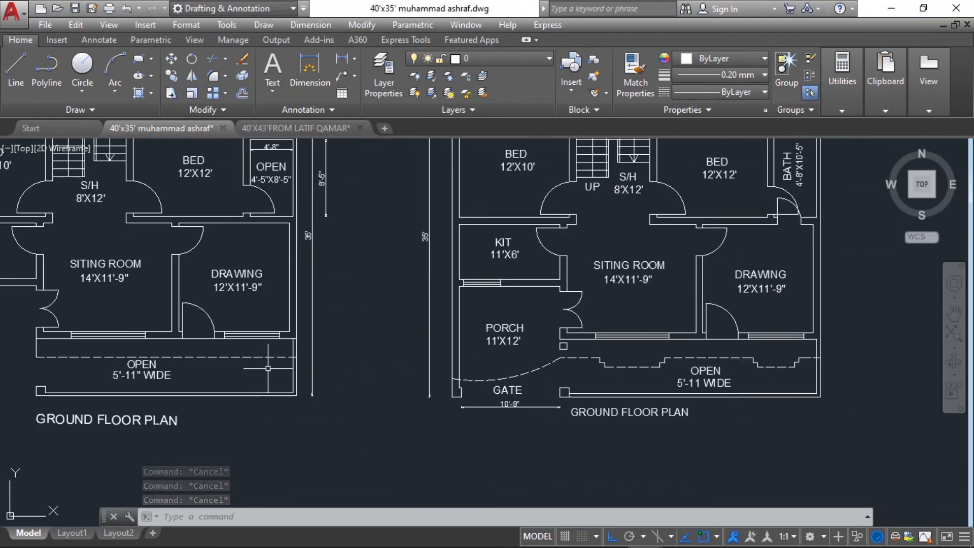
pyautogui.scroll(-3, 270, 368)
pyautogui.scroll(3, 271, 368)
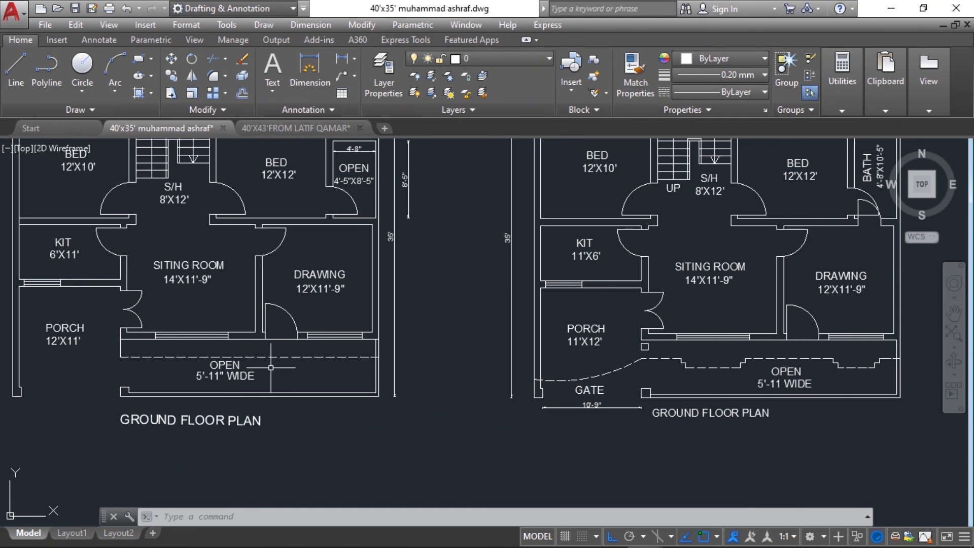
pyautogui.press('Escape')
pyautogui.press('Escape')
pyautogui.scroll(-3, 413, 381)
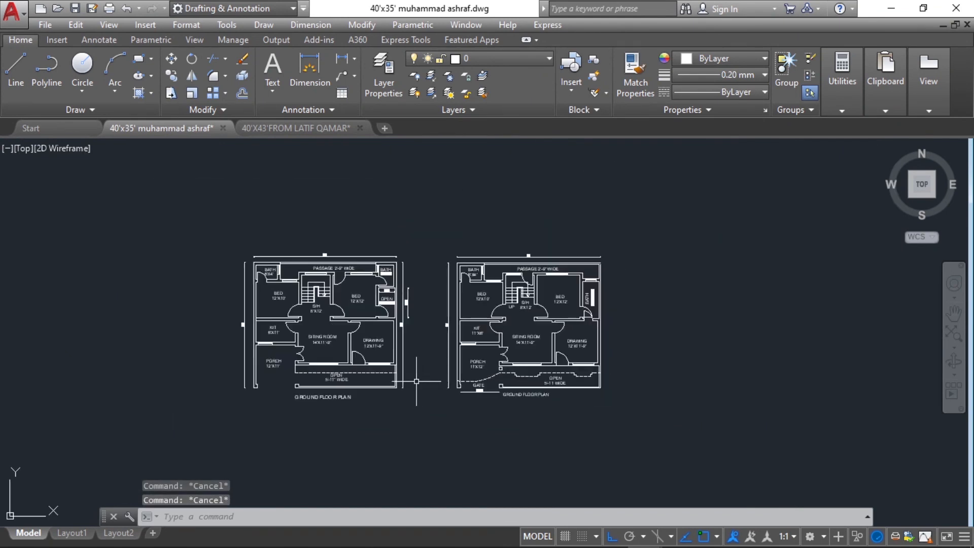